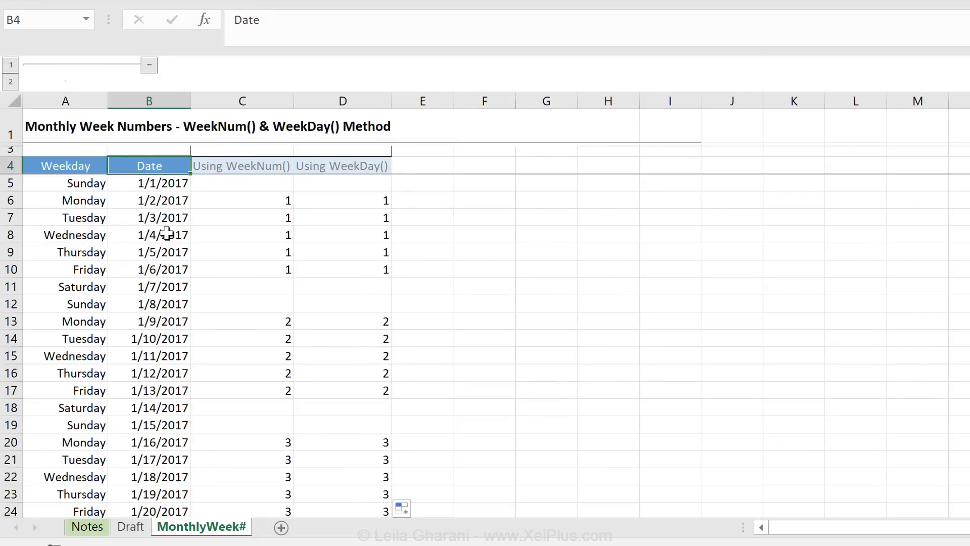
# Step: Check how far the Date column extends by going to its last date and back to the first date
pyautogui.press('Down')
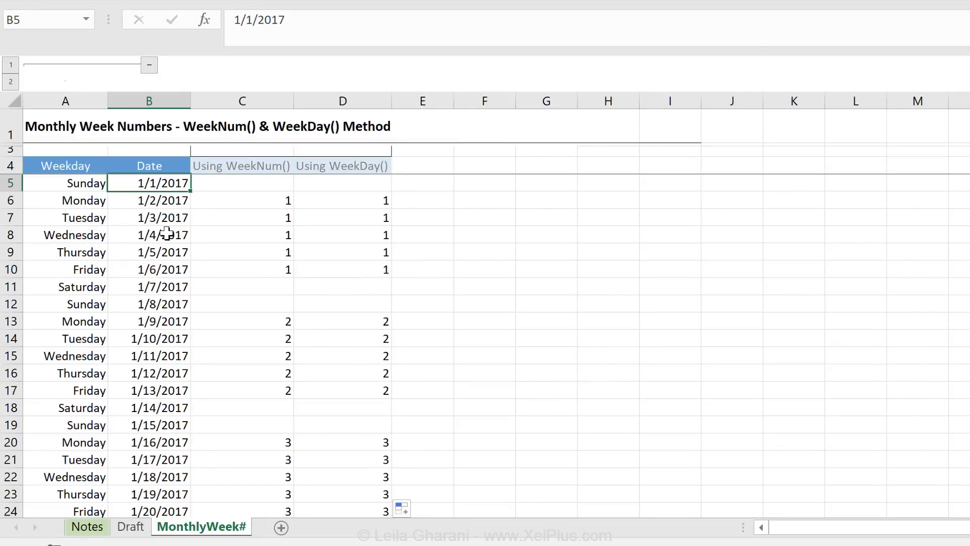
pyautogui.hotkey('ctrl', 'Down')
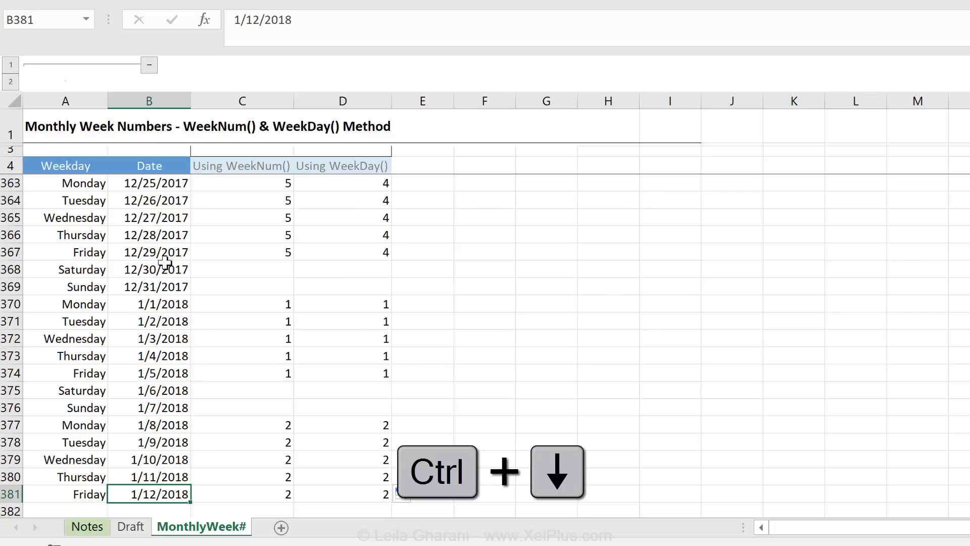
pyautogui.hotkey('ctrl', 'Up')
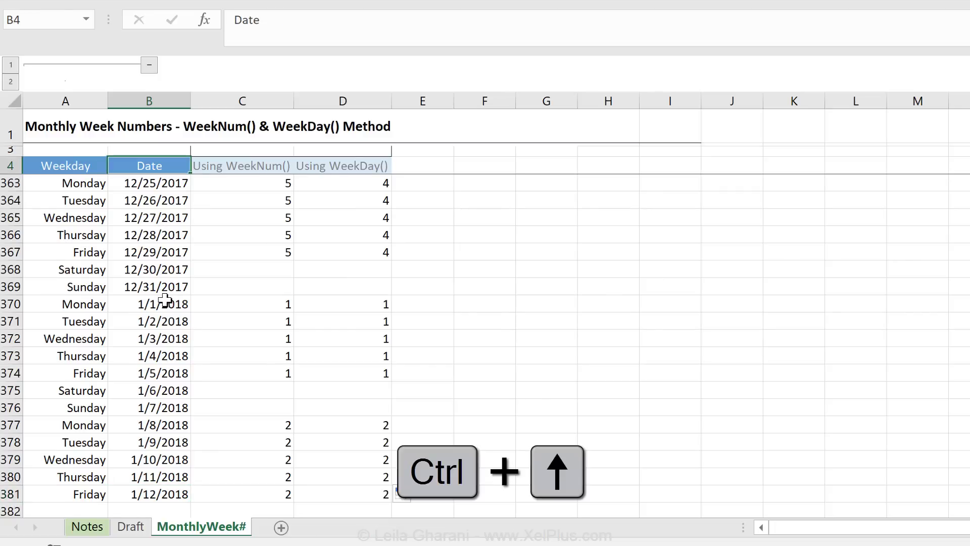
pyautogui.press('Down')
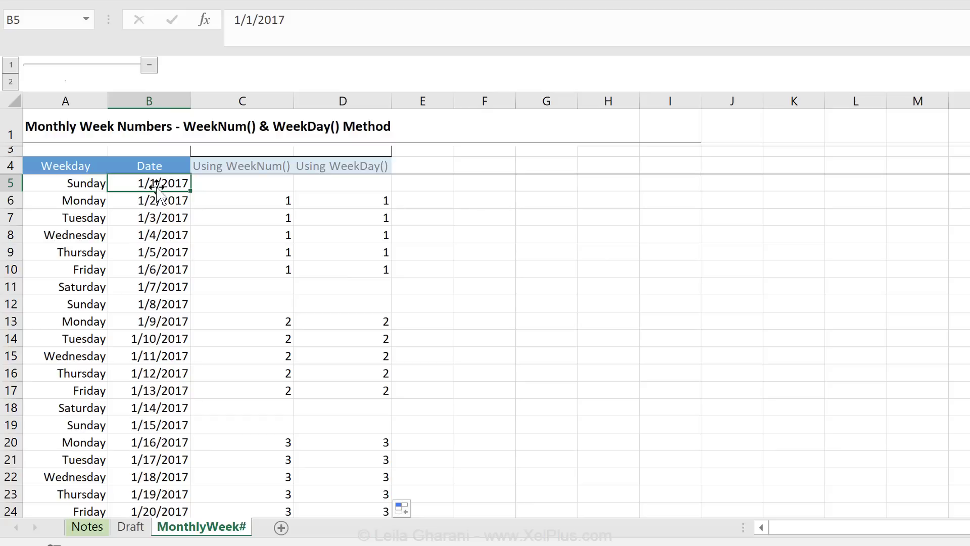
# Step: Try the custom number formats yyyy and mmmm on the first Weekday cell, A5, checking each sample
pyautogui.click(90, 180)
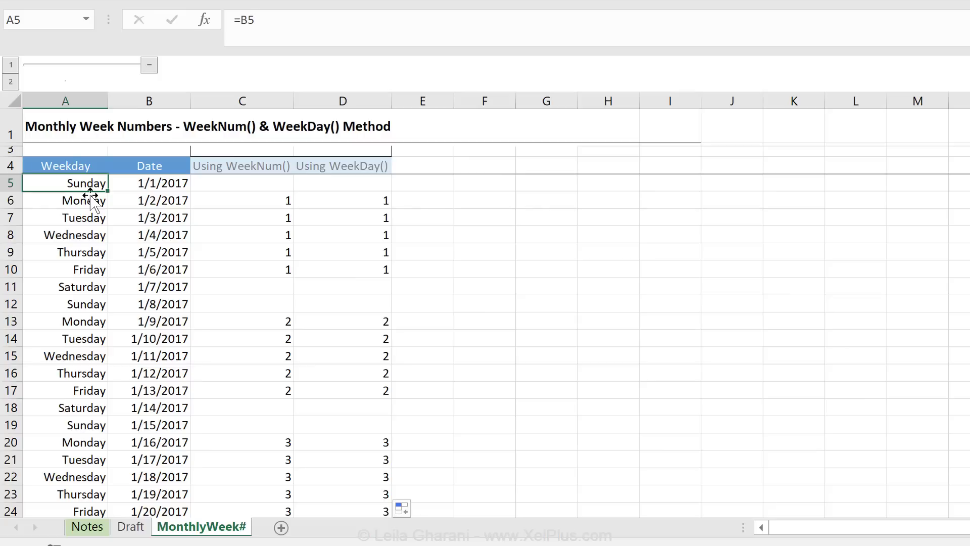
pyautogui.hotkey('ctrl', '1')
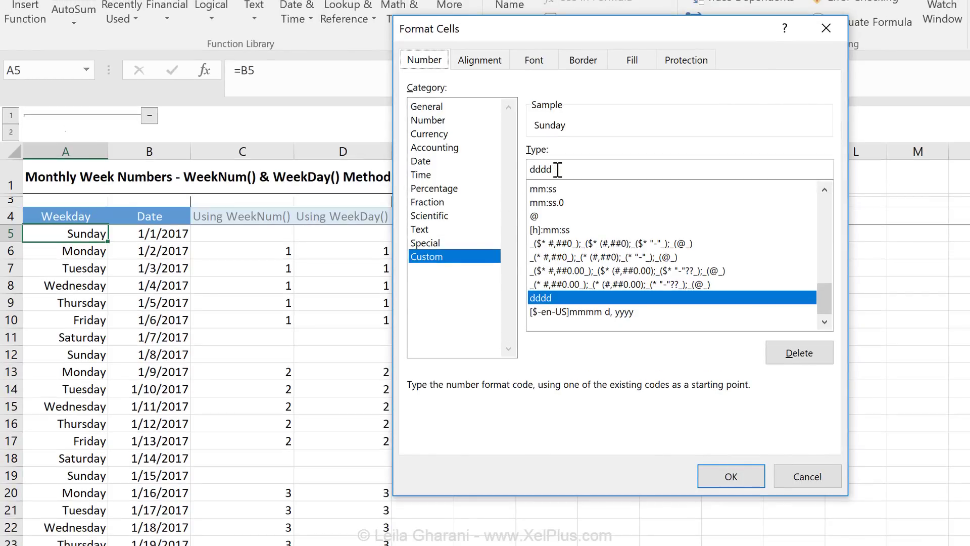
pyautogui.doubleClick(526, 169)
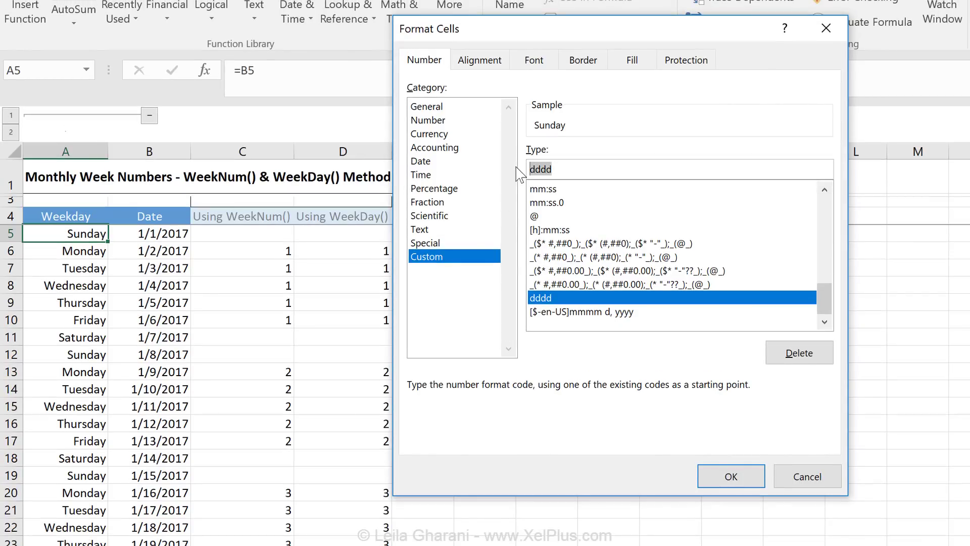
pyautogui.press('BackSpace')
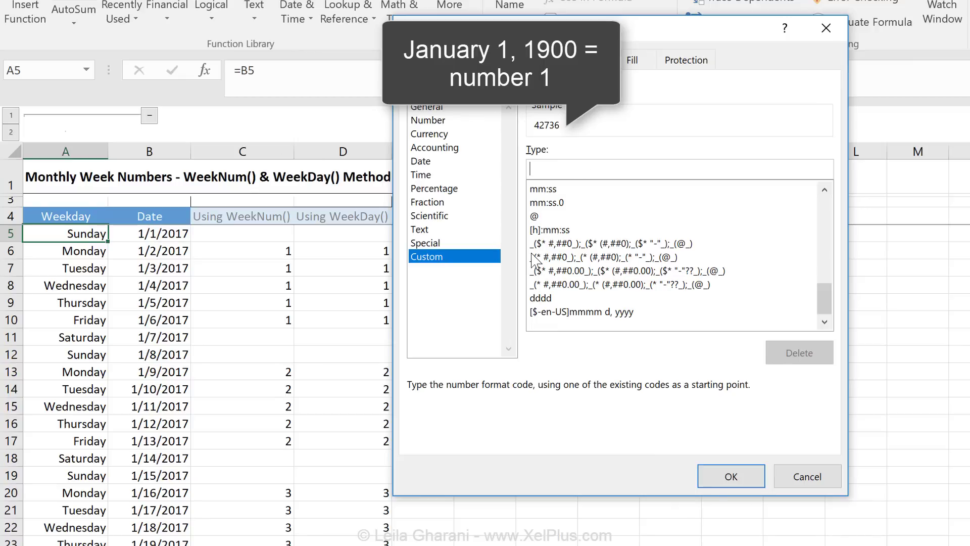
pyautogui.write('yyyy')
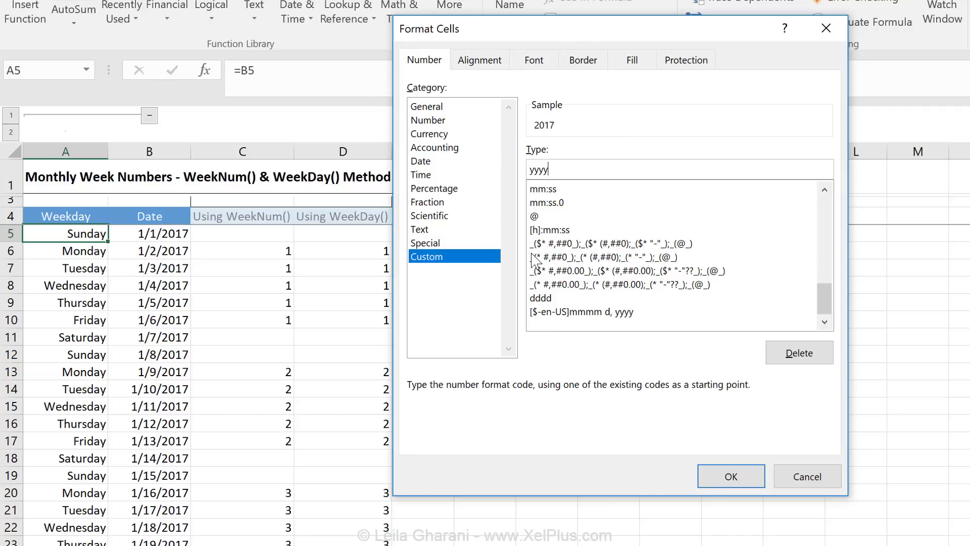
pyautogui.press('BackSpace')
pyautogui.press('BackSpace')
pyautogui.press('BackSpace')
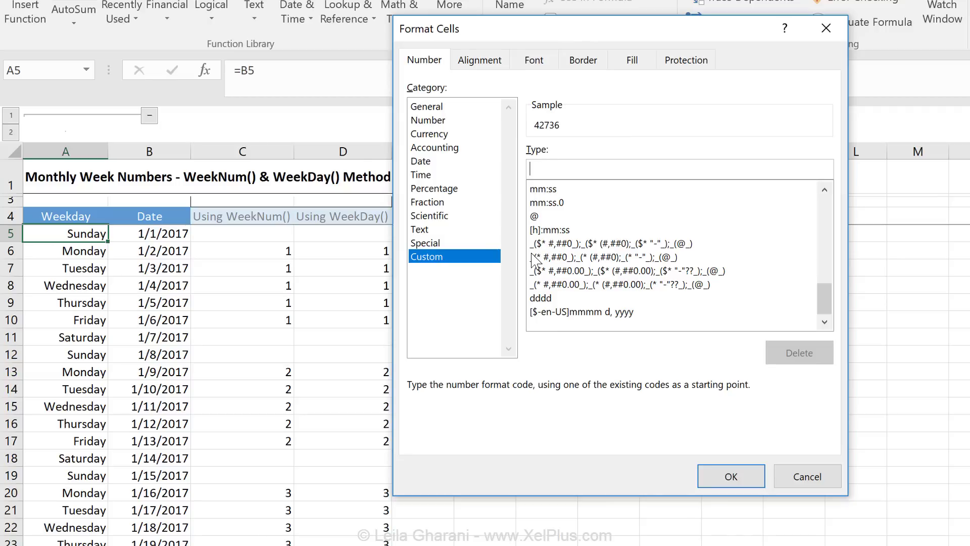
pyautogui.write('mmmm')
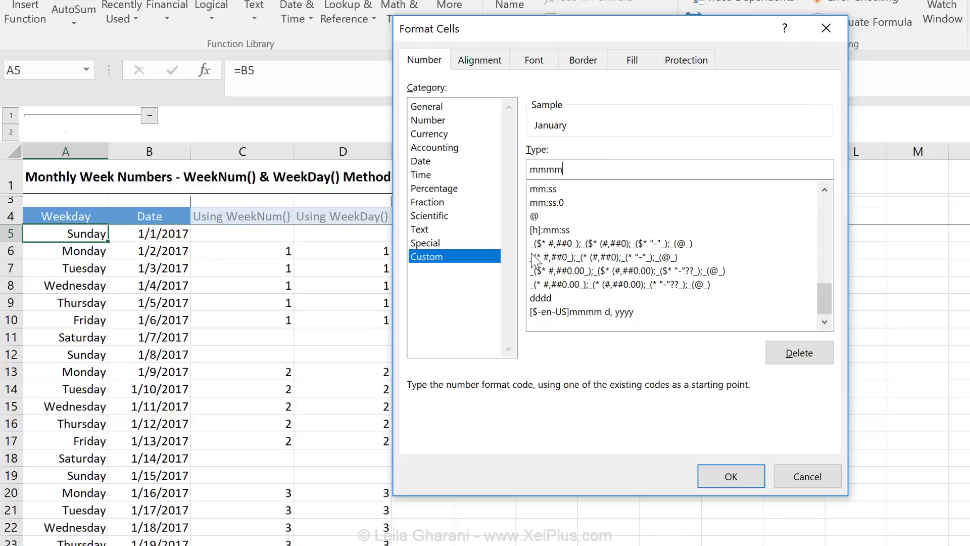
# Step: Apply the custom number format dddd to cell A5
pyautogui.press('BackSpace')
pyautogui.press('BackSpace')
pyautogui.press('BackSpace')
pyautogui.write('dddd')
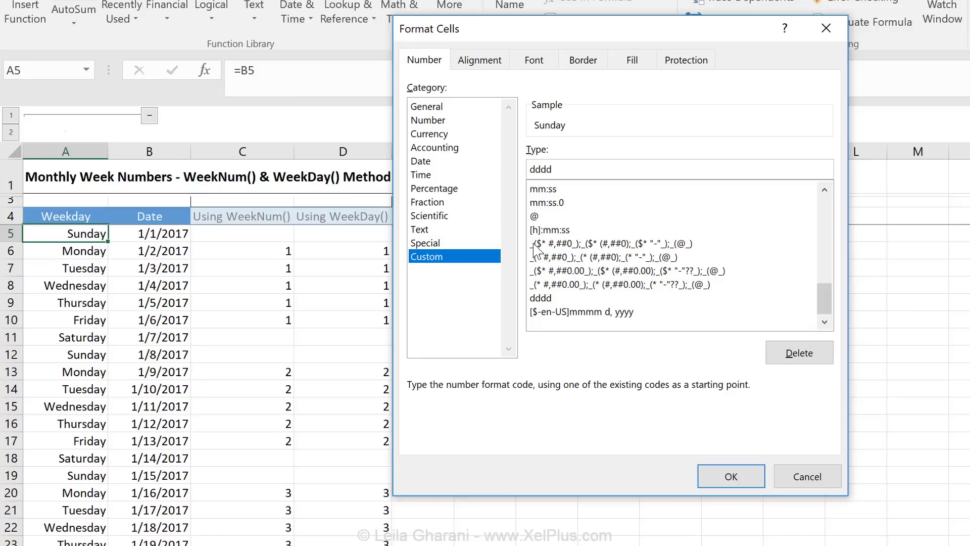
pyautogui.click(734, 476)
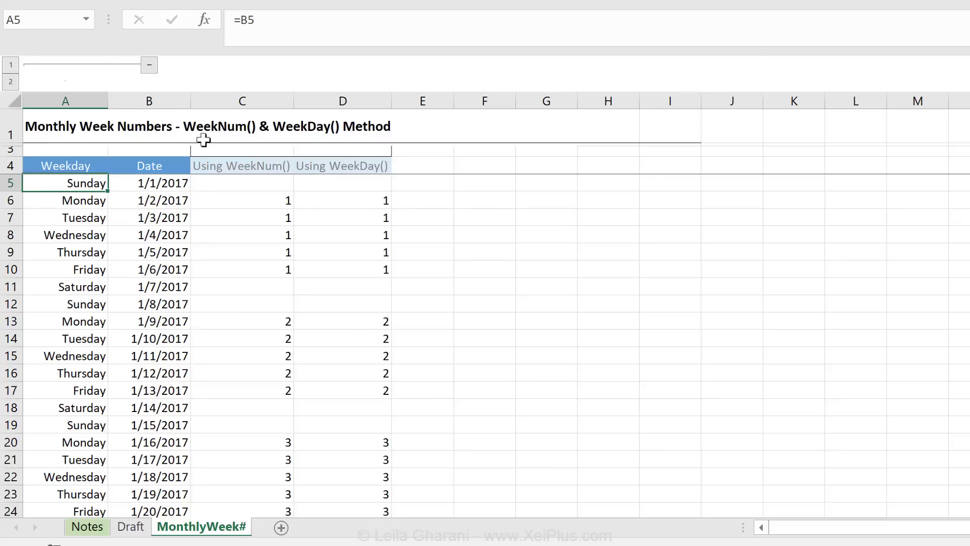
# Step: Compare the week numbers in the WeekNum and WeekDay columns where months change, from January through early September 2017
pyautogui.scroll(-7, 208, 172)
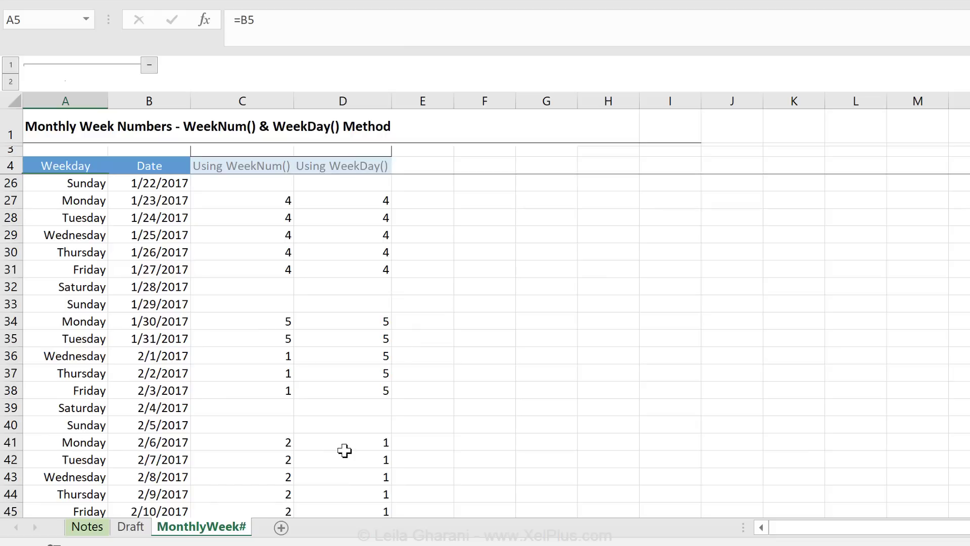
pyautogui.scroll(-6, 251, 397)
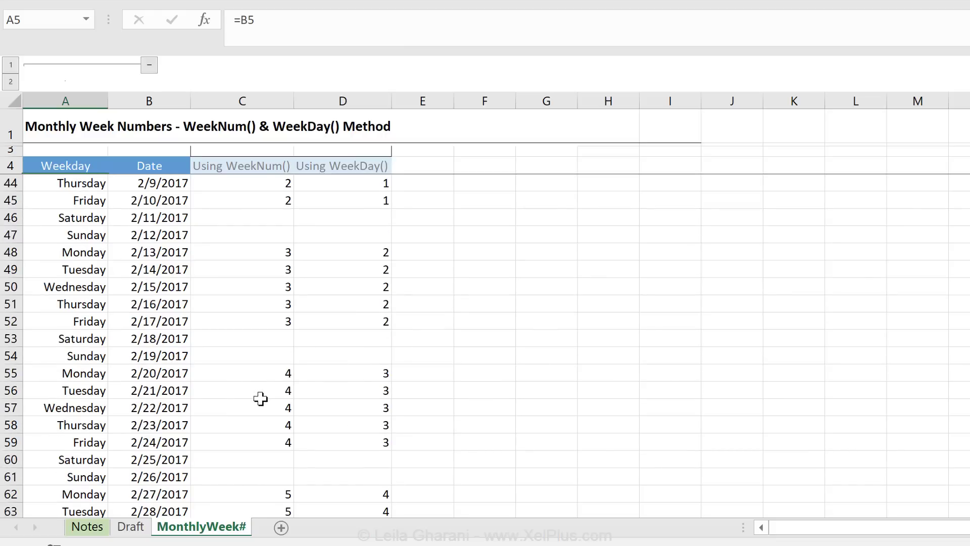
pyautogui.scroll(-6, 260, 399)
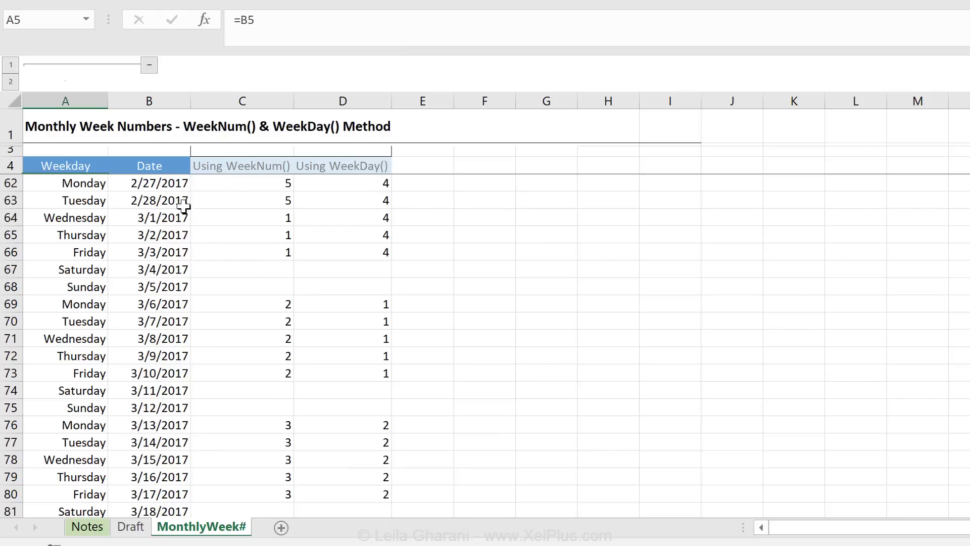
pyautogui.scroll(-10, 246, 364)
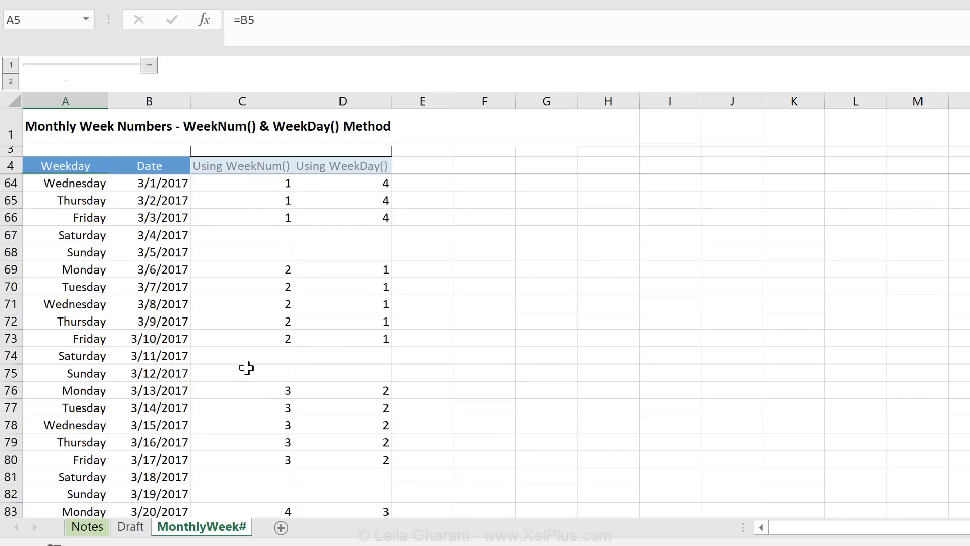
pyautogui.scroll(-20, 246, 364)
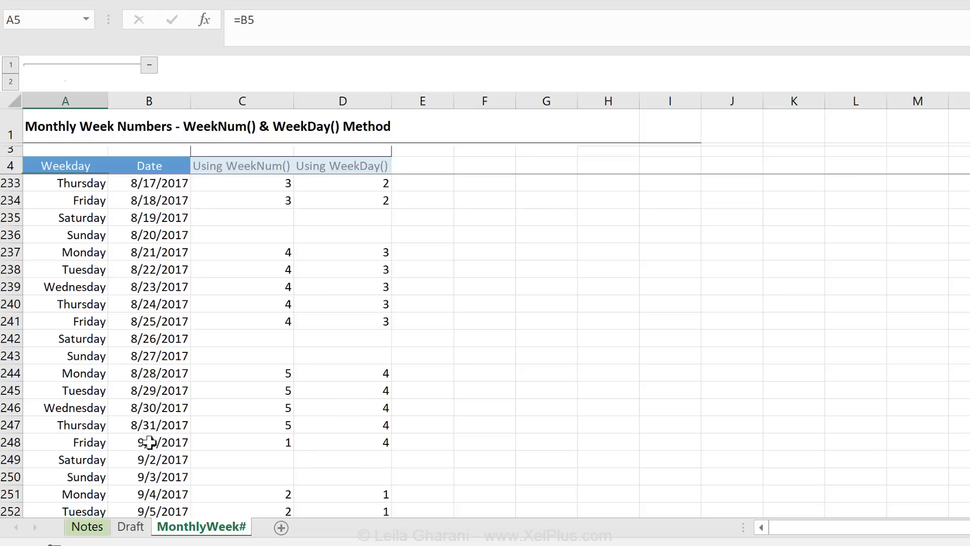
pyautogui.scroll(-1, 443, 399)
pyautogui.scroll(-2, 443, 400)
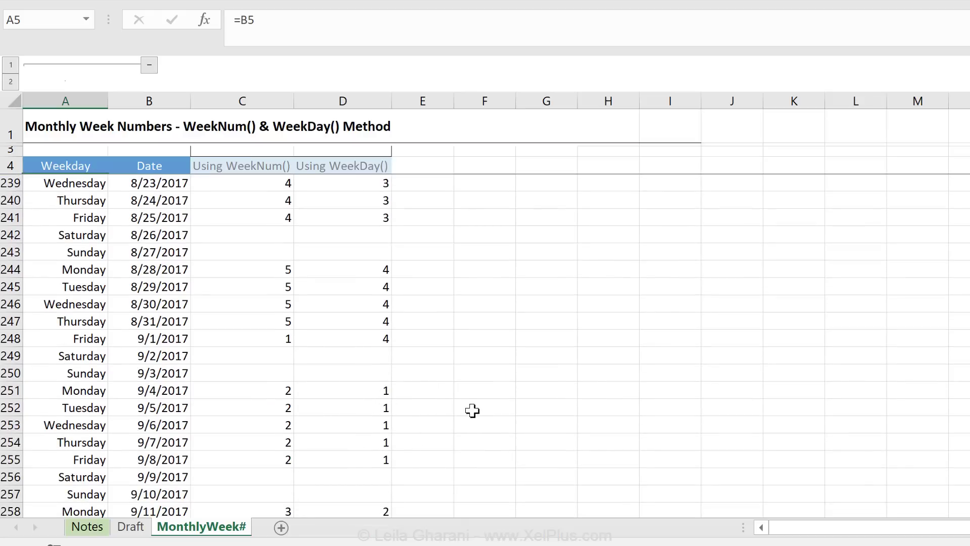
pyautogui.click(244, 166)
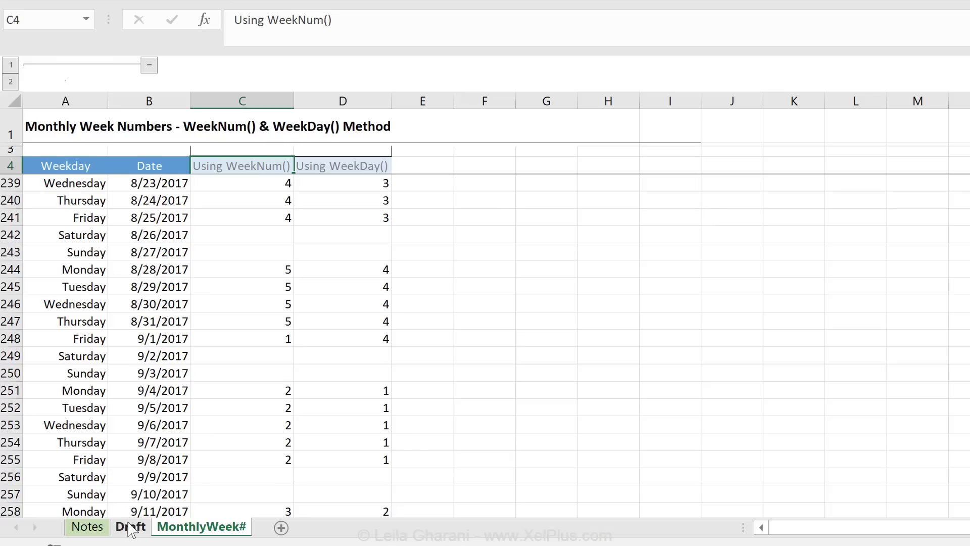
# Step: On the Draft sheet, enter =WEEKNUM(B5) in C5 and fill the formula down alongside all the dates
pyautogui.click(130, 526)
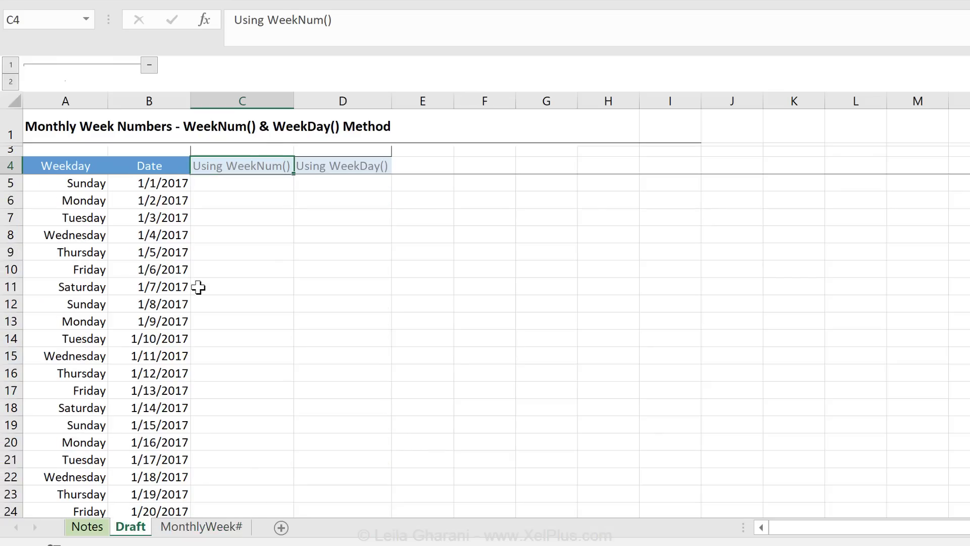
pyautogui.press('Down')
pyautogui.write('=weeknum')
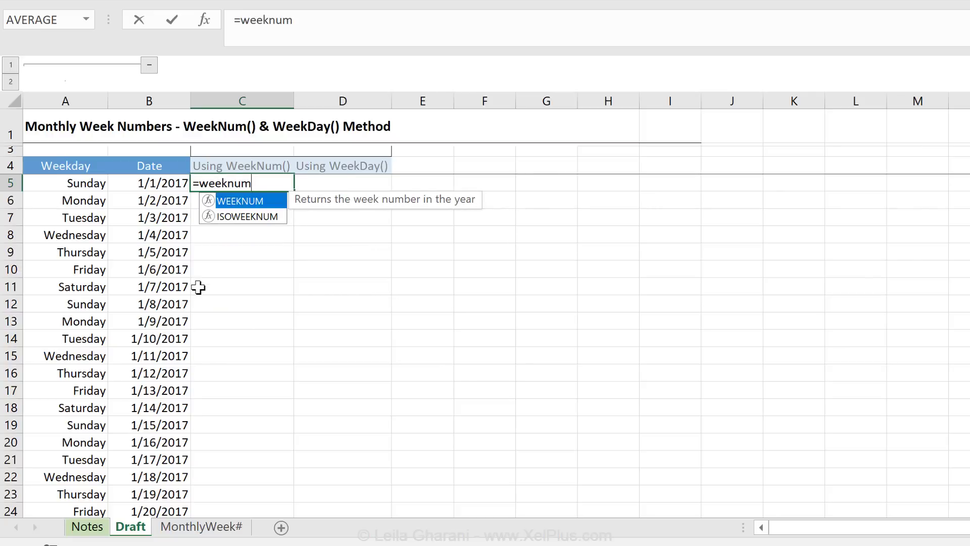
pyautogui.write('(')
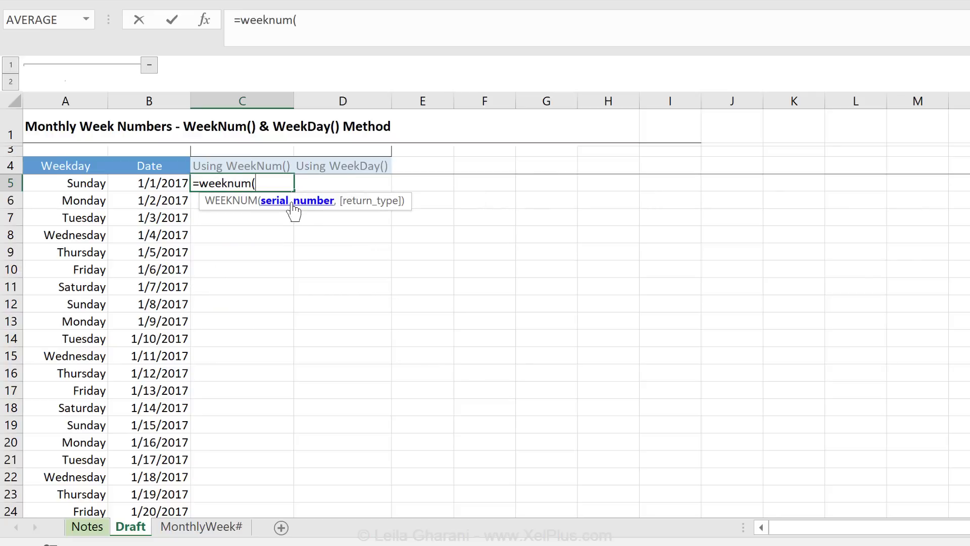
pyautogui.click(143, 183)
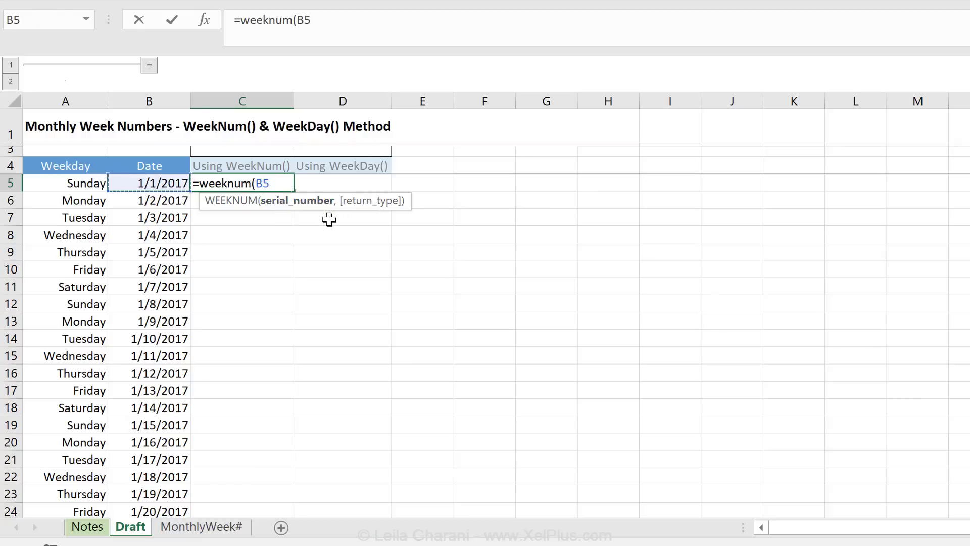
pyautogui.write(',')
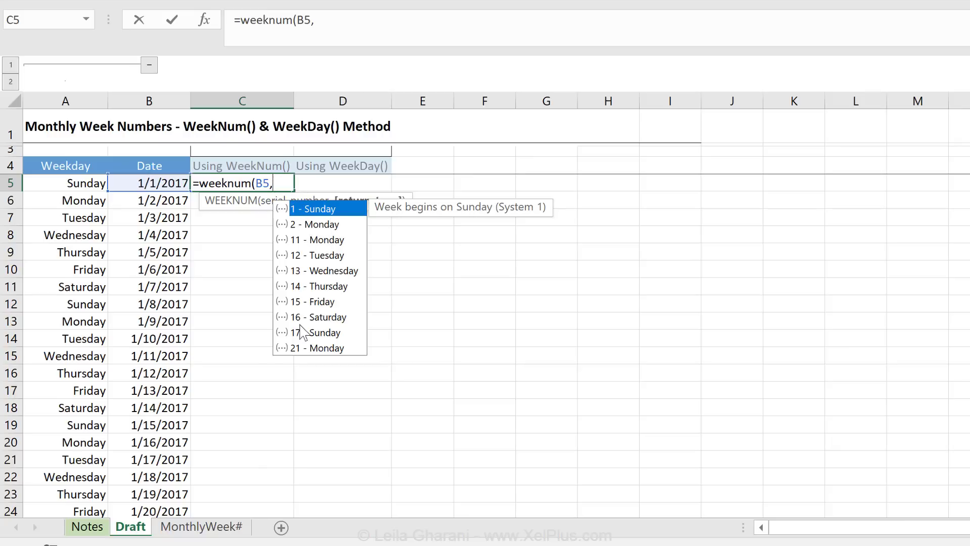
pyautogui.press('BackSpace')
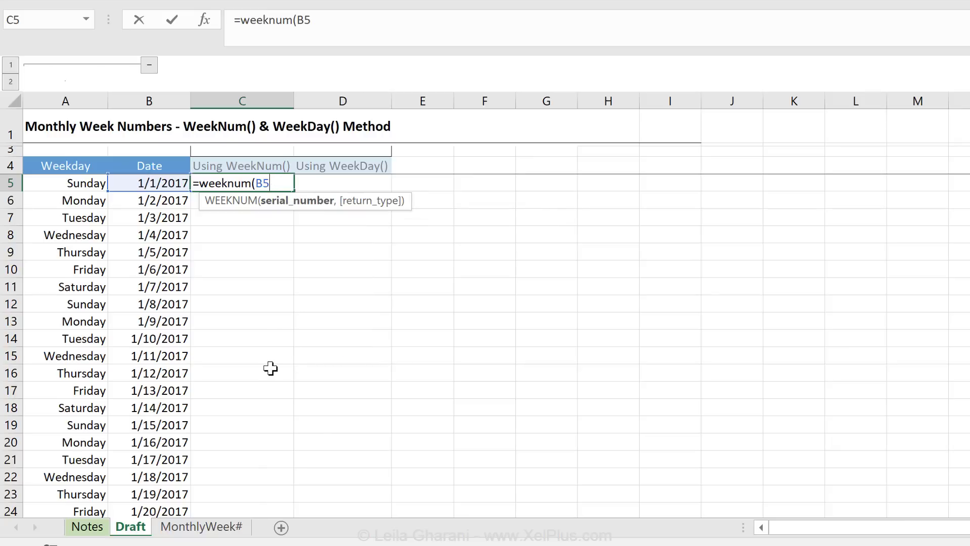
pyautogui.hotkey('ctrl', 'Return')
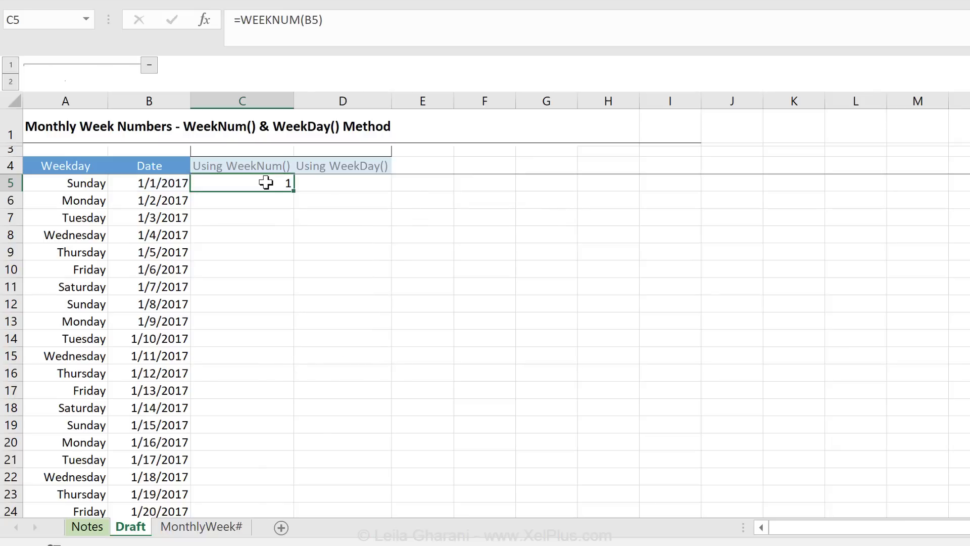
pyautogui.doubleClick(293, 192)
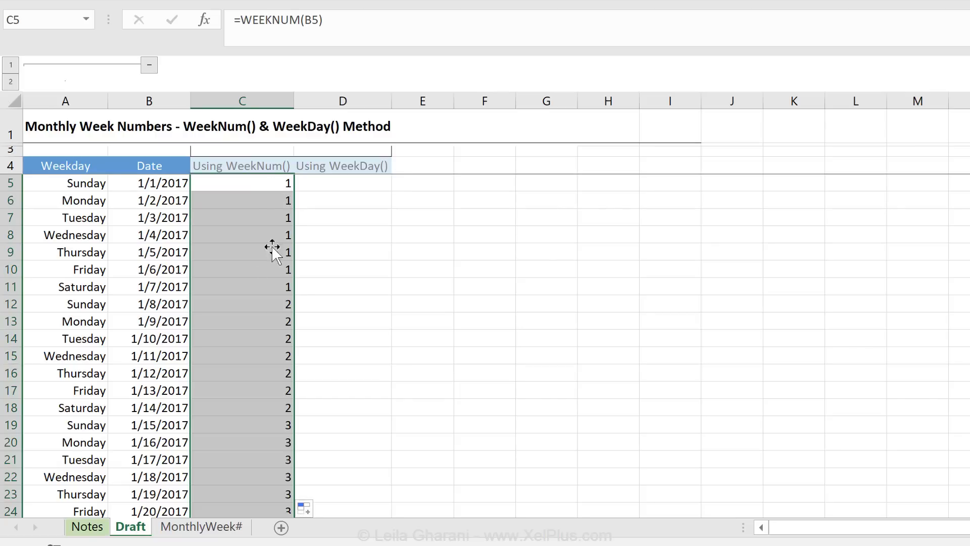
# Step: Review the WEEKNUM results on the Draft sheet across month changes and the year end, returning to the January rows
pyautogui.scroll(-3, 238, 336)
pyautogui.scroll(-14, 238, 336)
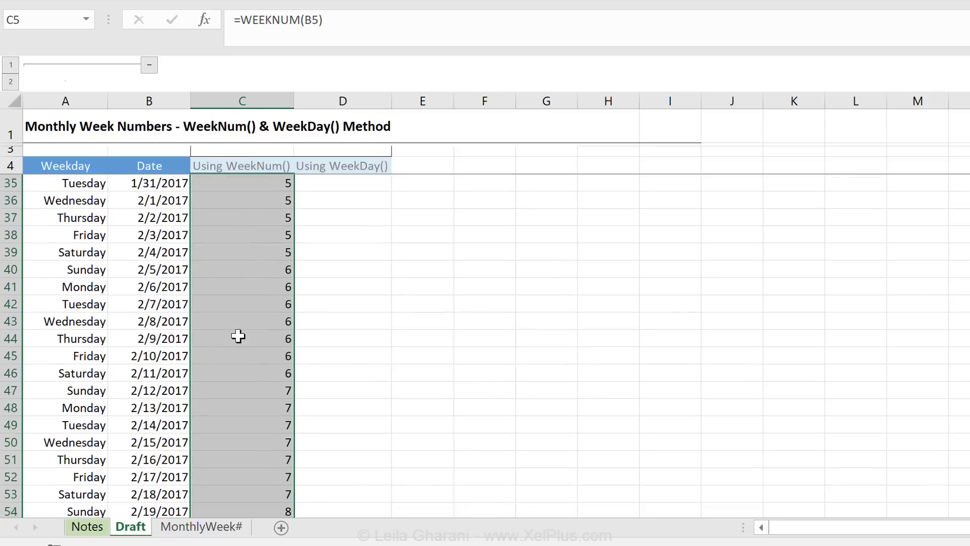
pyautogui.scroll(-3, 233, 269)
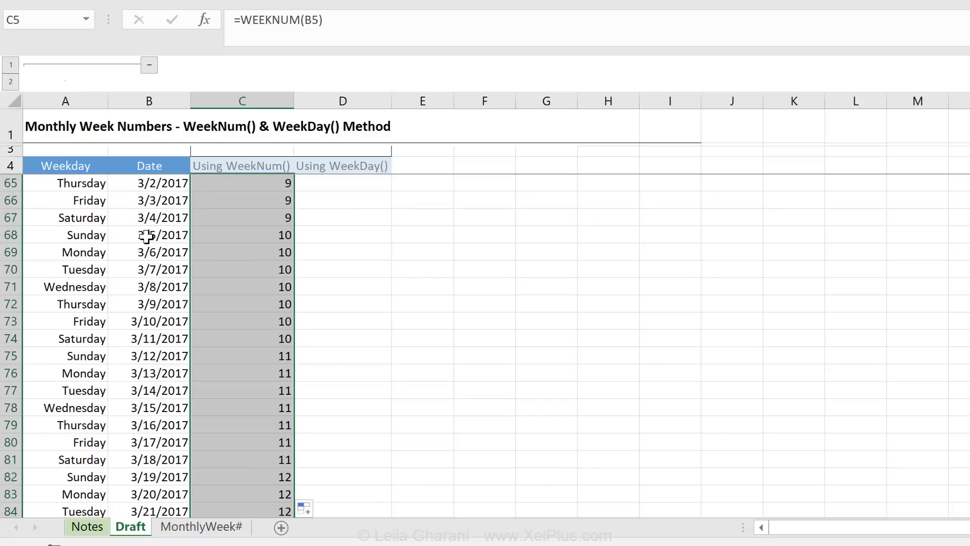
pyautogui.scroll(-8, 281, 252)
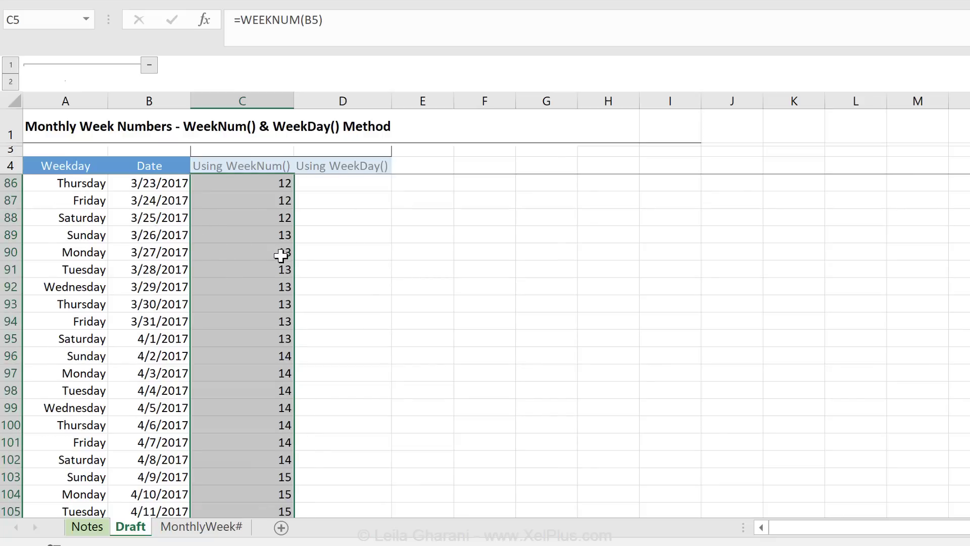
pyautogui.click(275, 259)
pyautogui.hotkey('ctrl', 'Down')
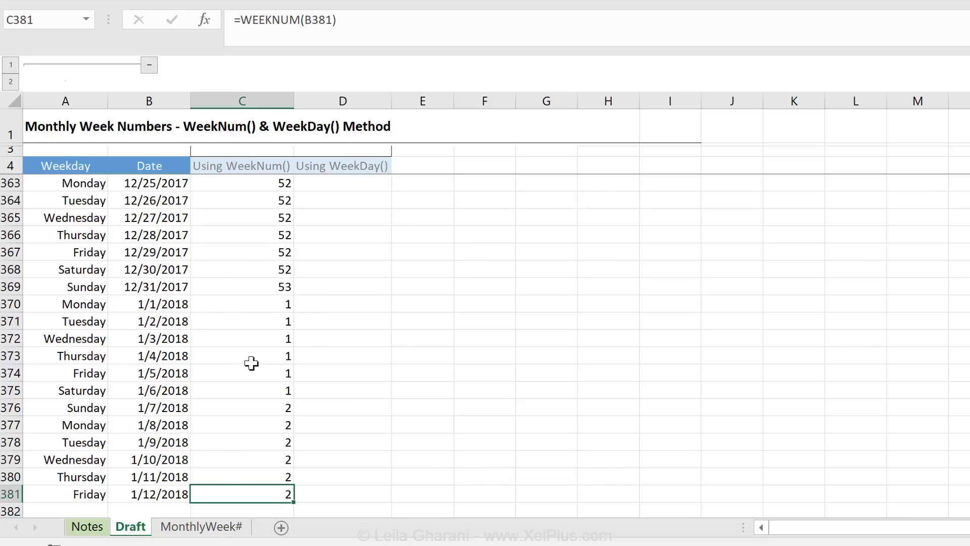
pyautogui.click(251, 418)
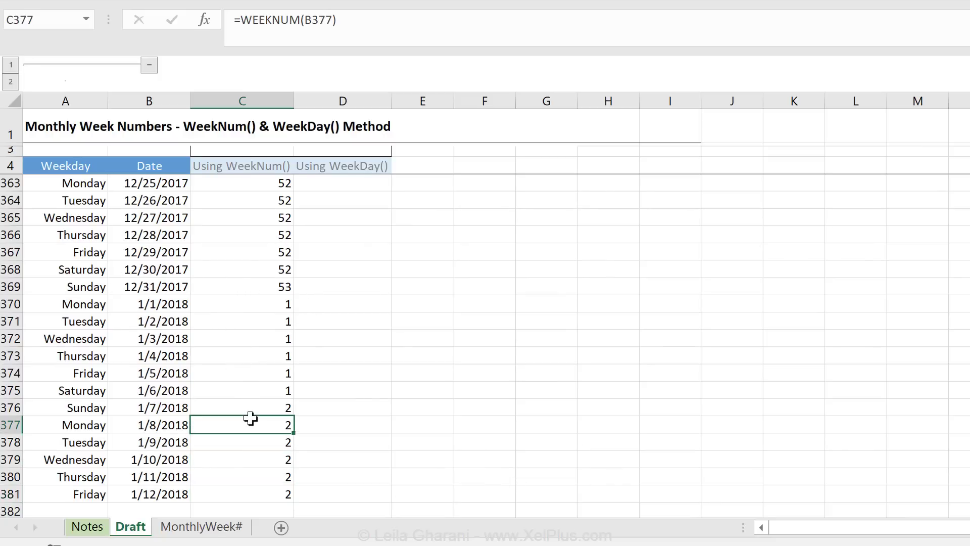
pyautogui.hotkey('ctrl', 'Up')
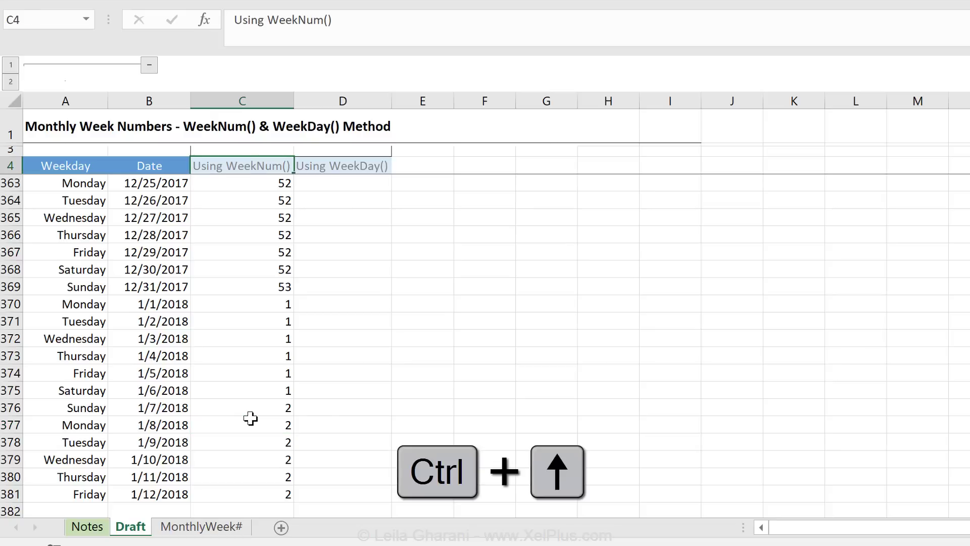
pyautogui.press('Down')
pyautogui.scroll(-6, 252, 418)
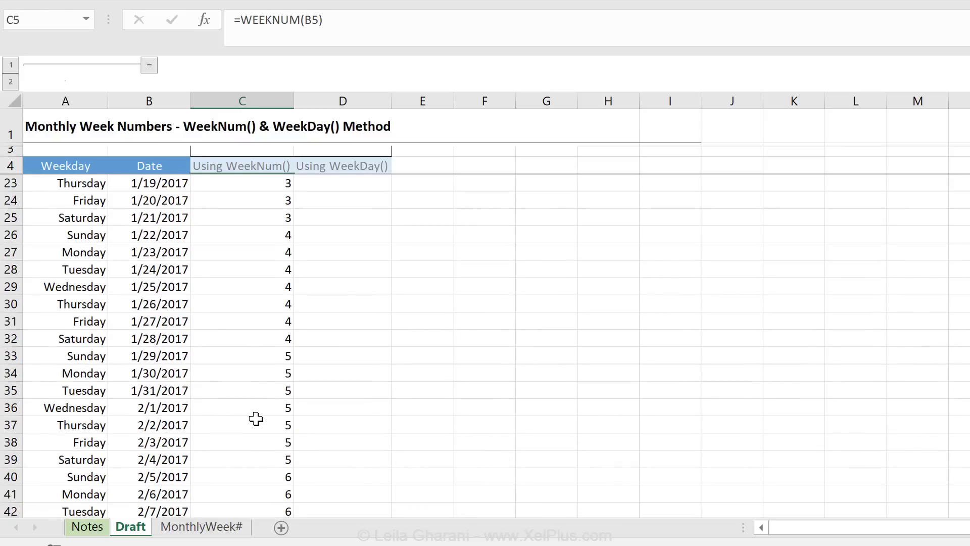
# Step: Examine the WEEKNUM results at the start of February, comparing the first partial week with the week beginning Sunday 2/5/2017
pyautogui.scroll(-1, 256, 419)
pyautogui.scroll(-1, 254, 427)
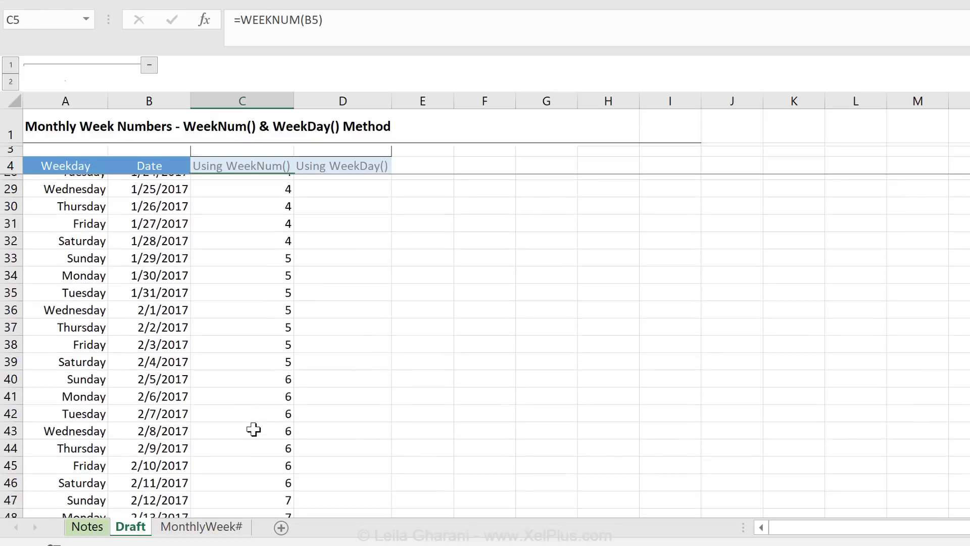
pyautogui.moveTo(50, 303); pyautogui.dragTo(249, 357)
pyautogui.click(249, 305)
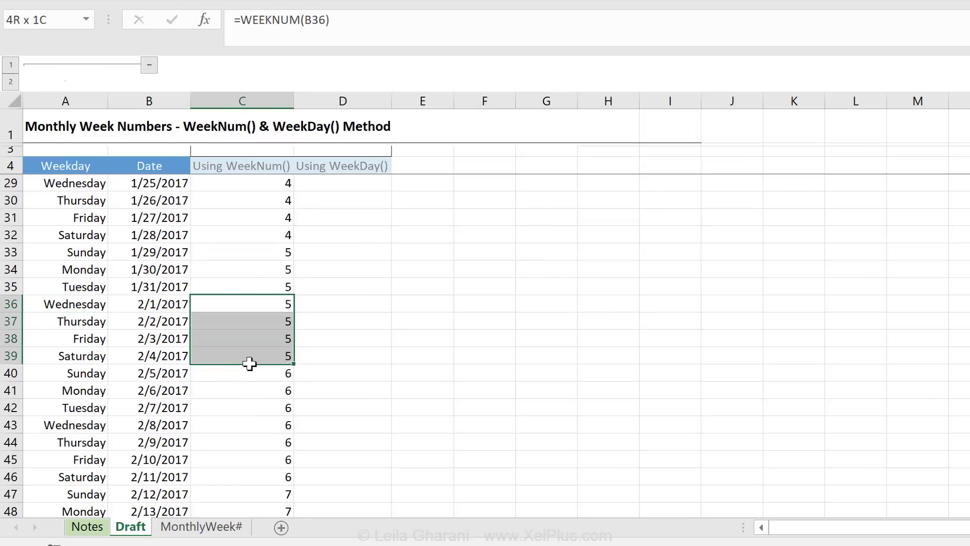
pyautogui.click(249, 374)
pyautogui.moveTo(247, 393); pyautogui.dragTo(251, 448)
pyautogui.click(249, 372)
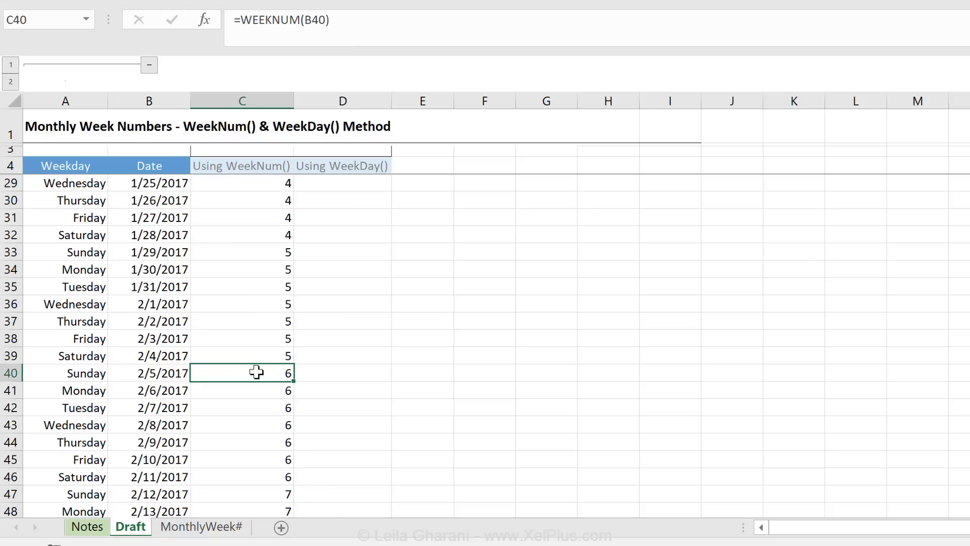
pyautogui.press('Up')
pyautogui.press('Up')
pyautogui.press('Up')
pyautogui.press('Up')
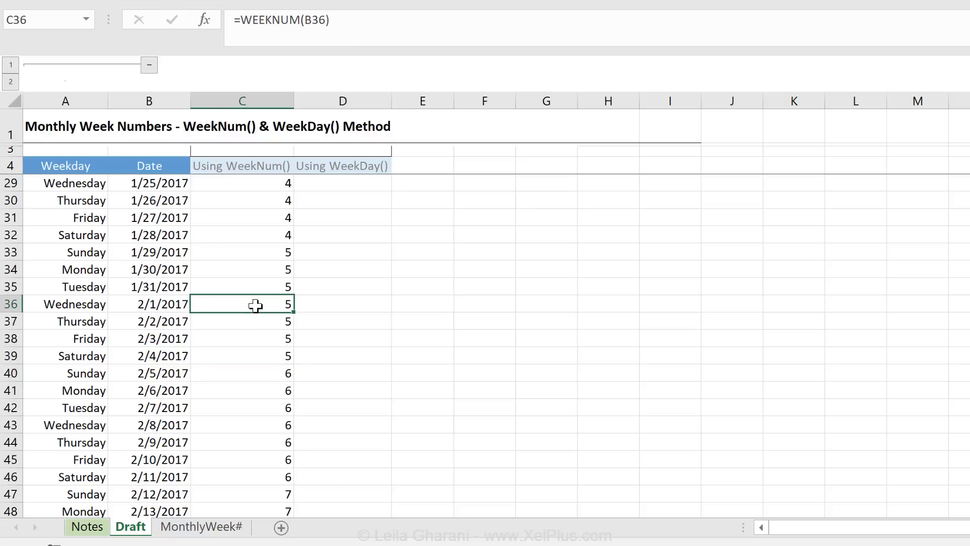
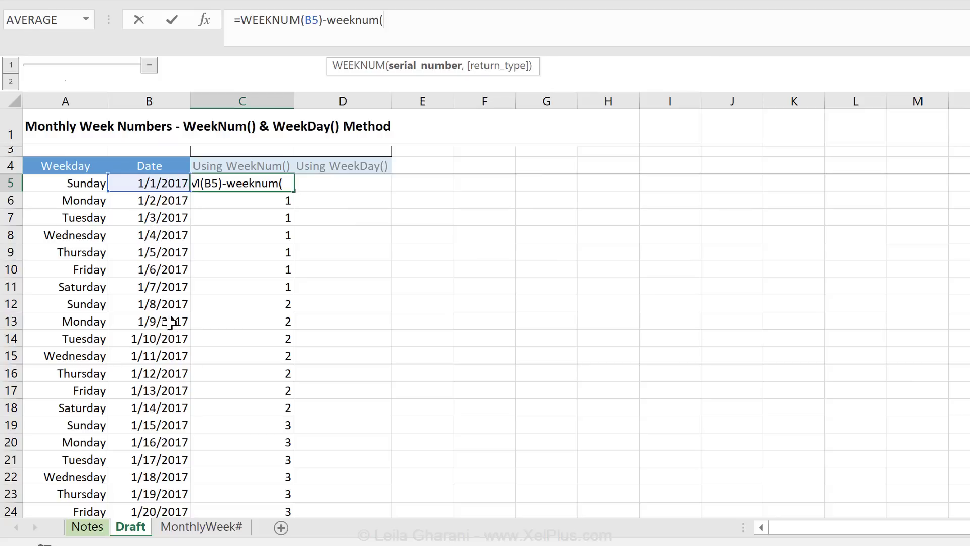
# Step: Complete the C5 formula as =WEEKNUM(B5)-WEEKNUM(DATE(YEAR(B5),MONTH(B5),1)) and fill it down alongside all the dates
pyautogui.write('date')
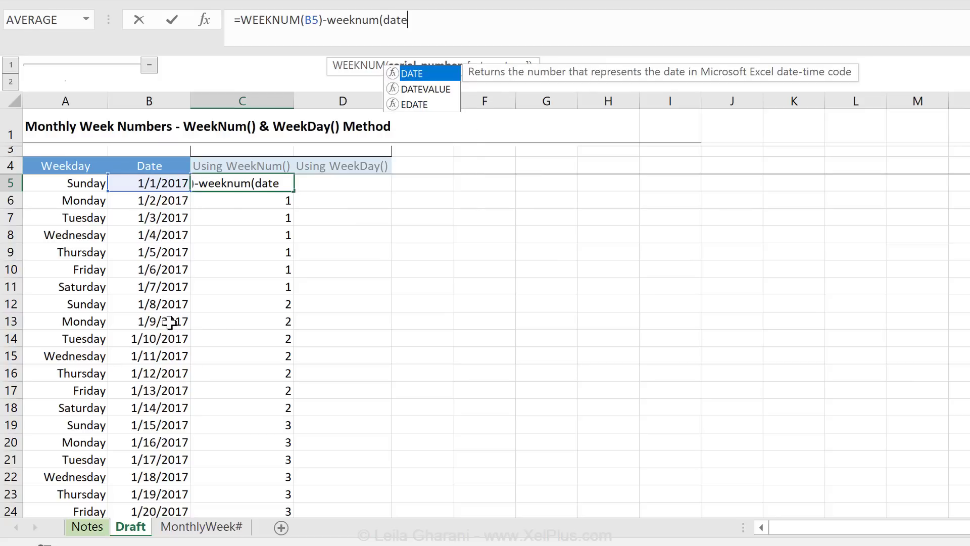
pyautogui.write('(')
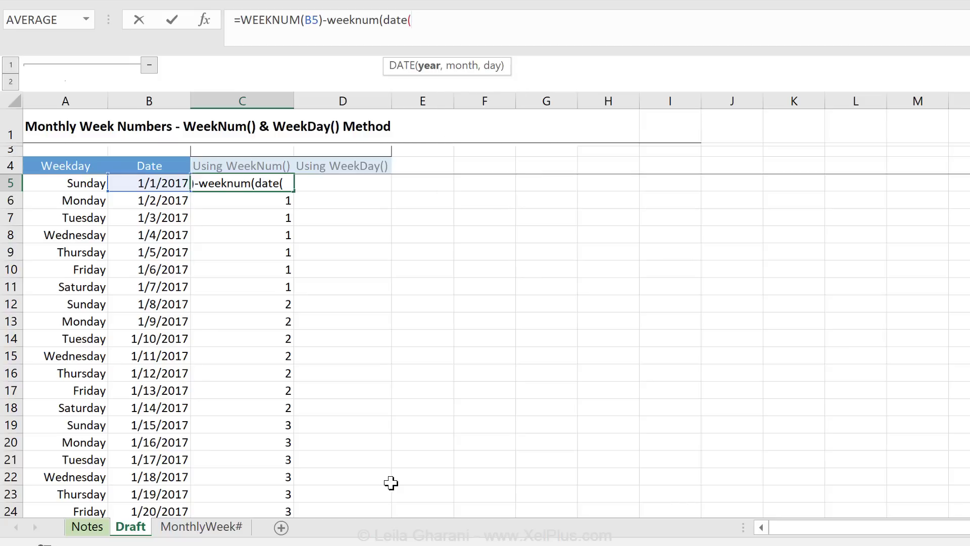
pyautogui.write('year(')
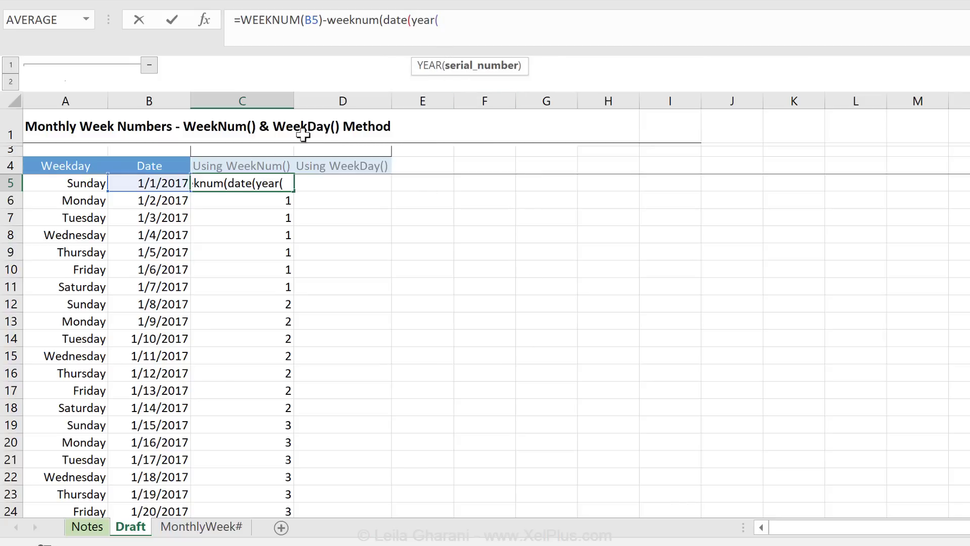
pyautogui.click(145, 184)
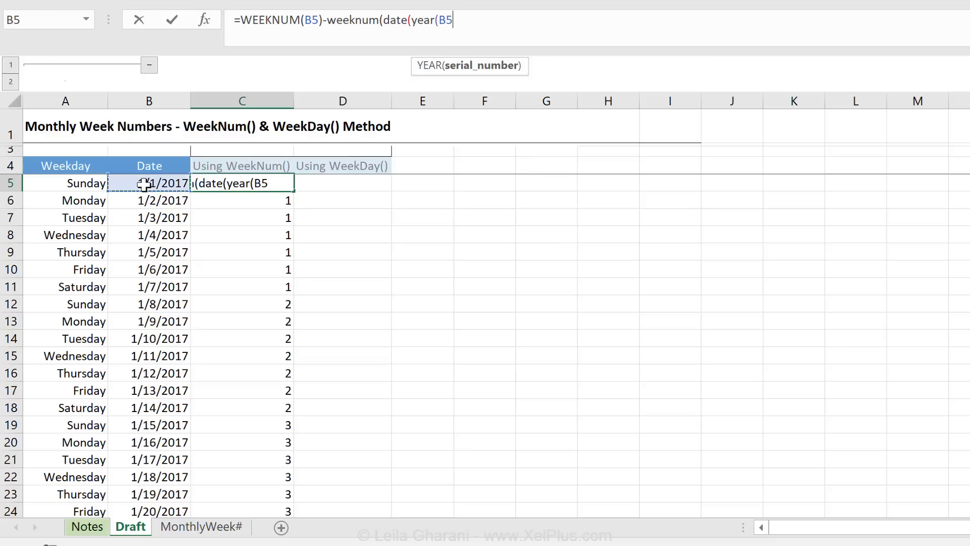
pyautogui.write(')')
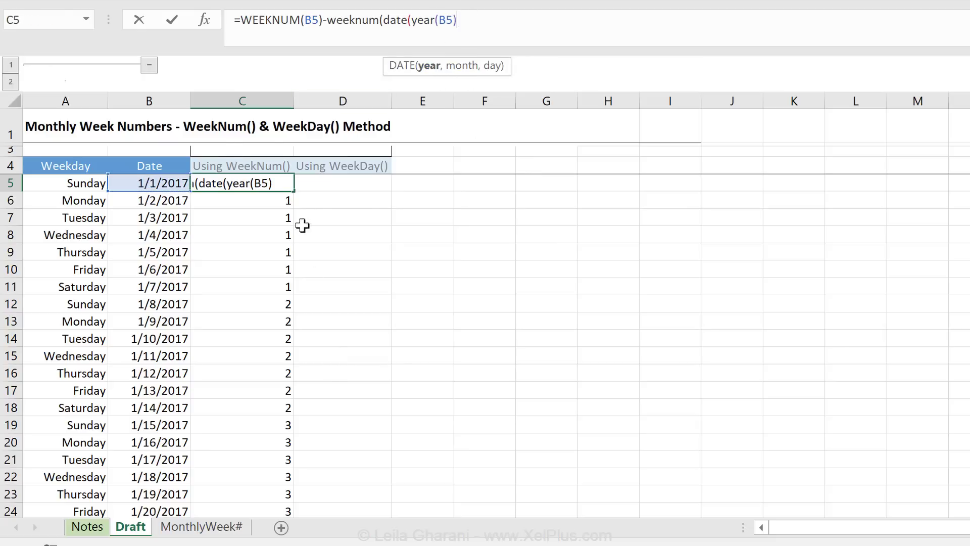
pyautogui.write(',')
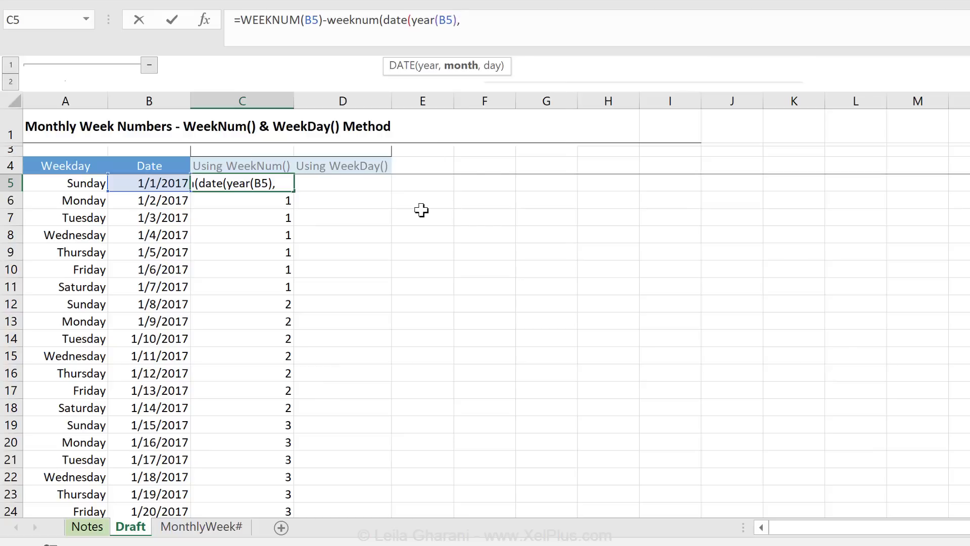
pyautogui.write('month(')
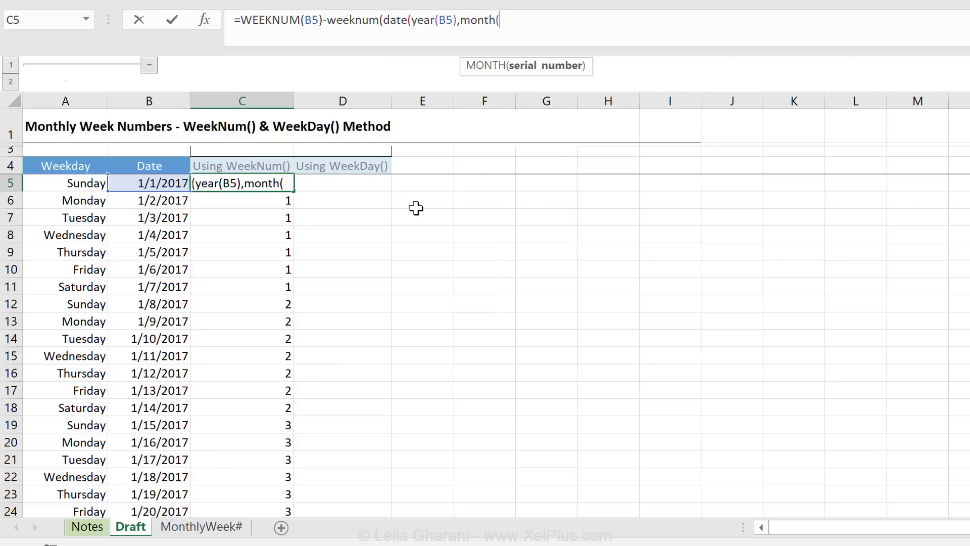
pyautogui.click(172, 184)
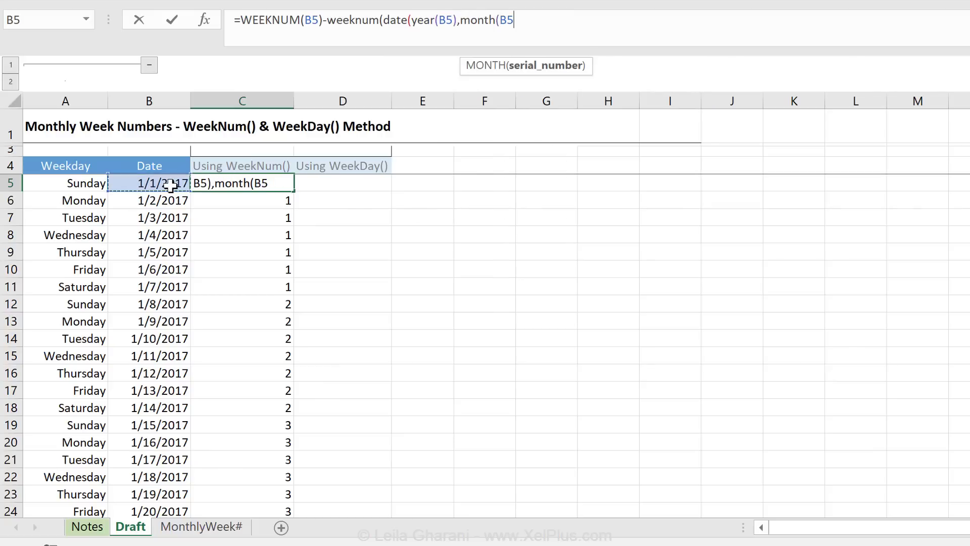
pyautogui.write('),1')
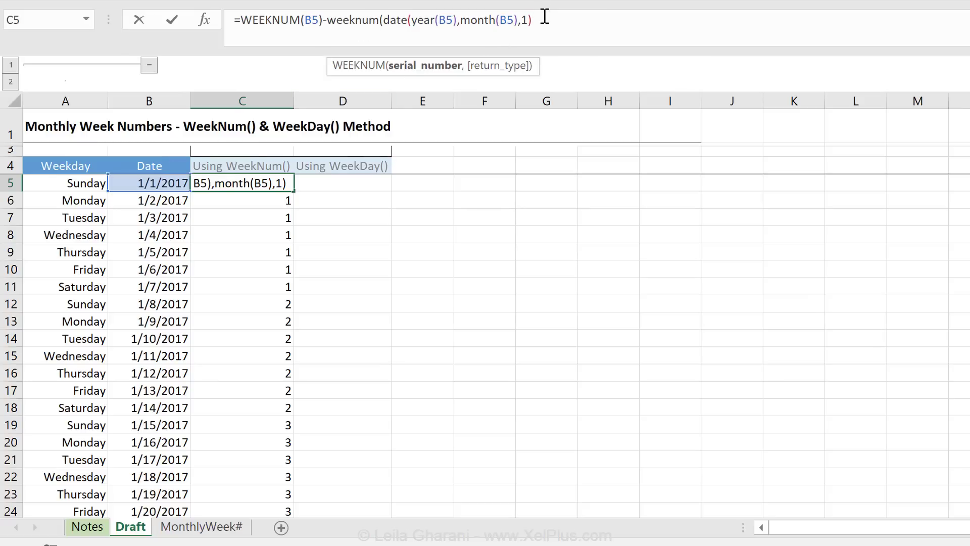
pyautogui.write(')')
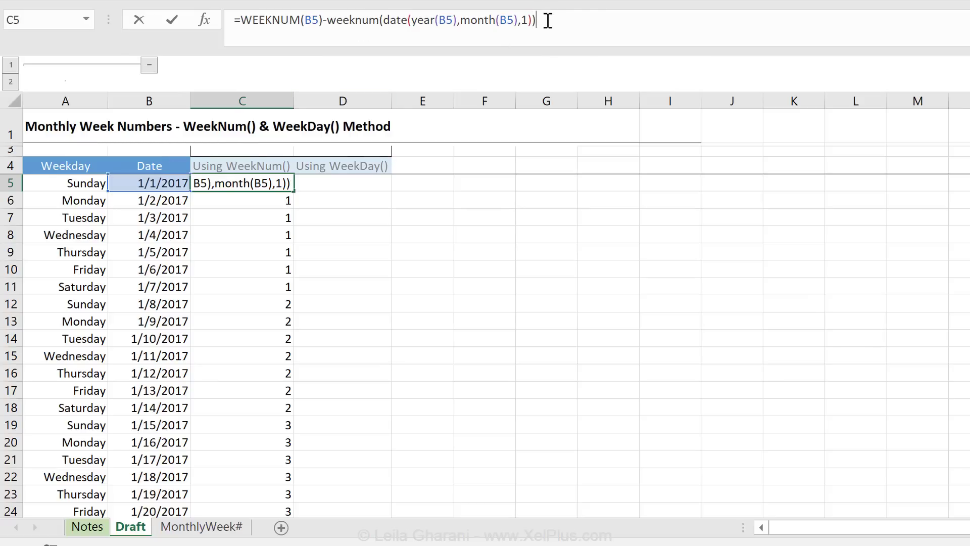
pyautogui.hotkey('ctrl', 'Return')
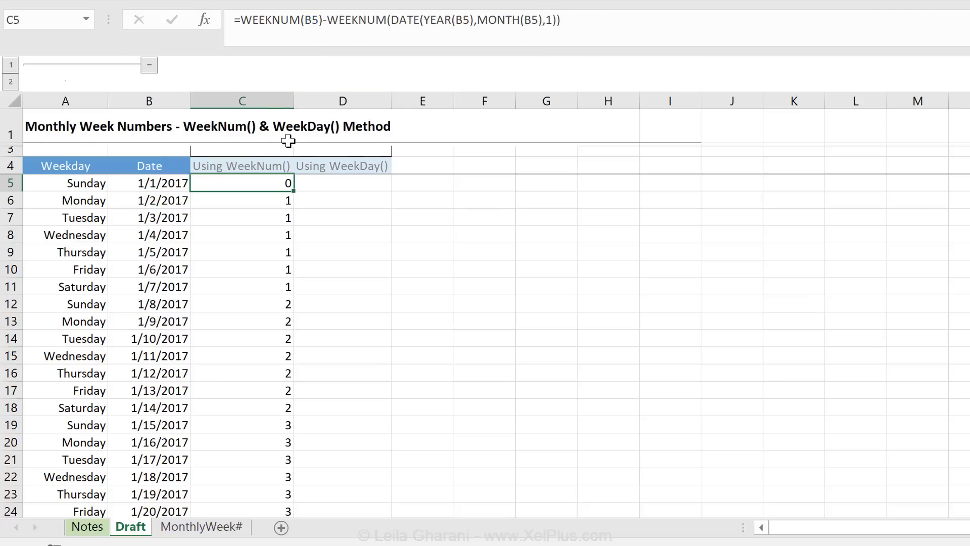
pyautogui.doubleClick(295, 192)
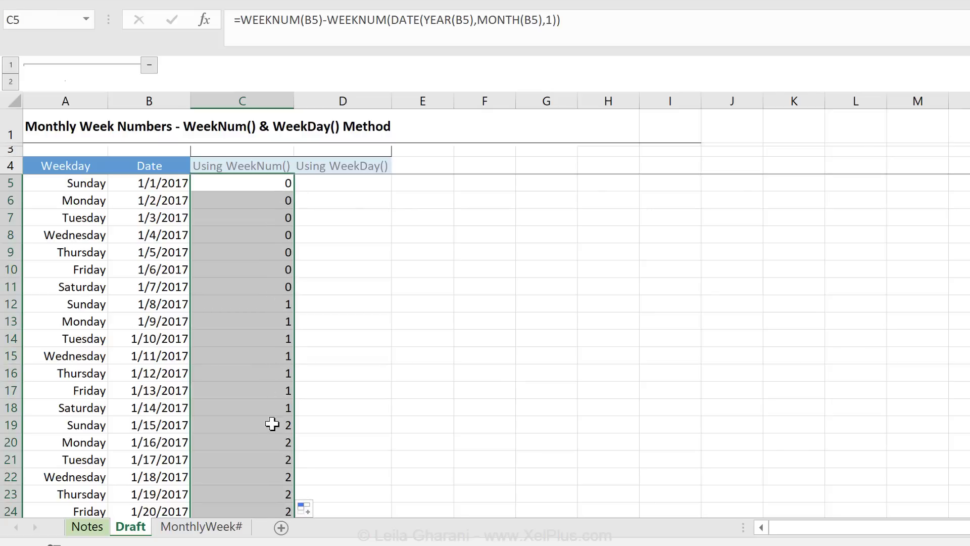
# Step: Add +1 to the end of the C5 formula and fill it down the Using WeekNum() column again
pyautogui.click(270, 184)
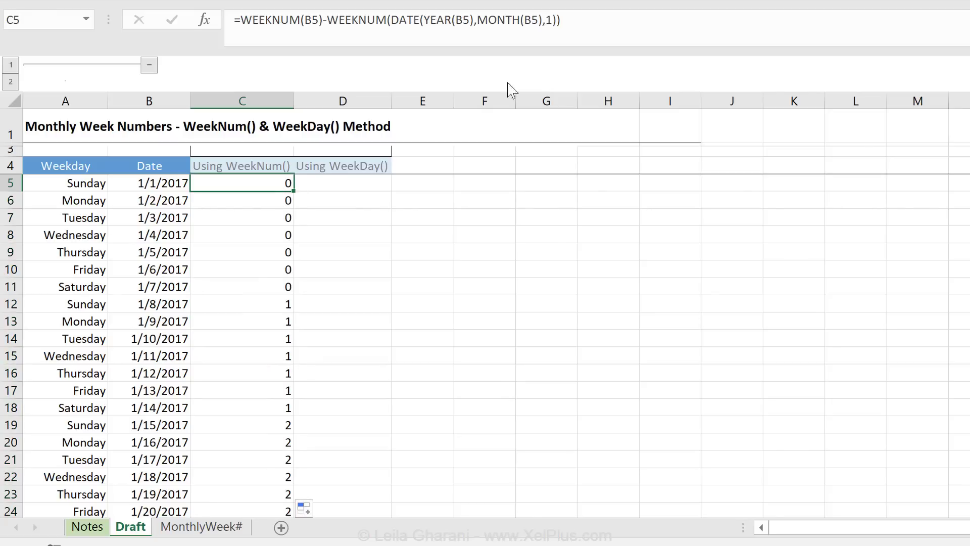
pyautogui.click(601, 22)
pyautogui.write('+1')
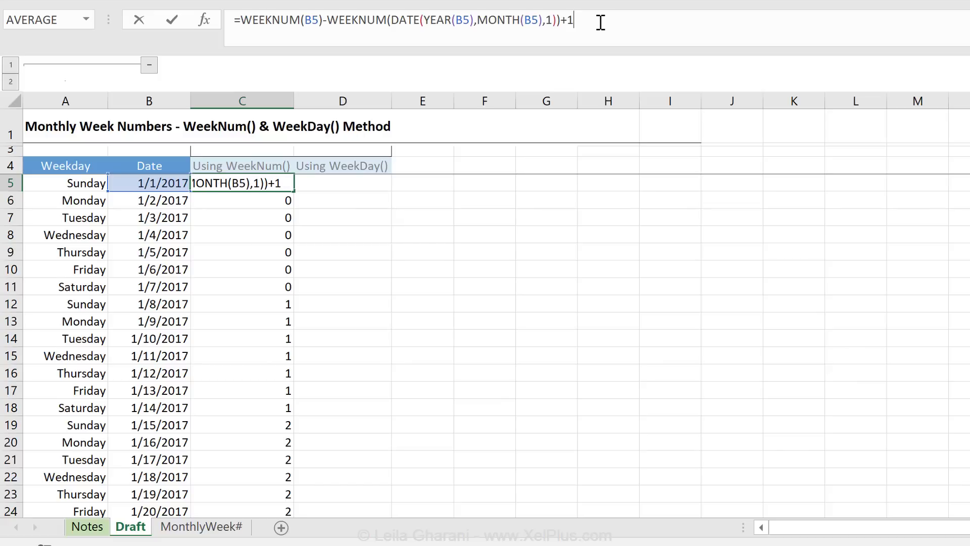
pyautogui.hotkey('ctrl', 'Return')
pyautogui.doubleClick(294, 196)
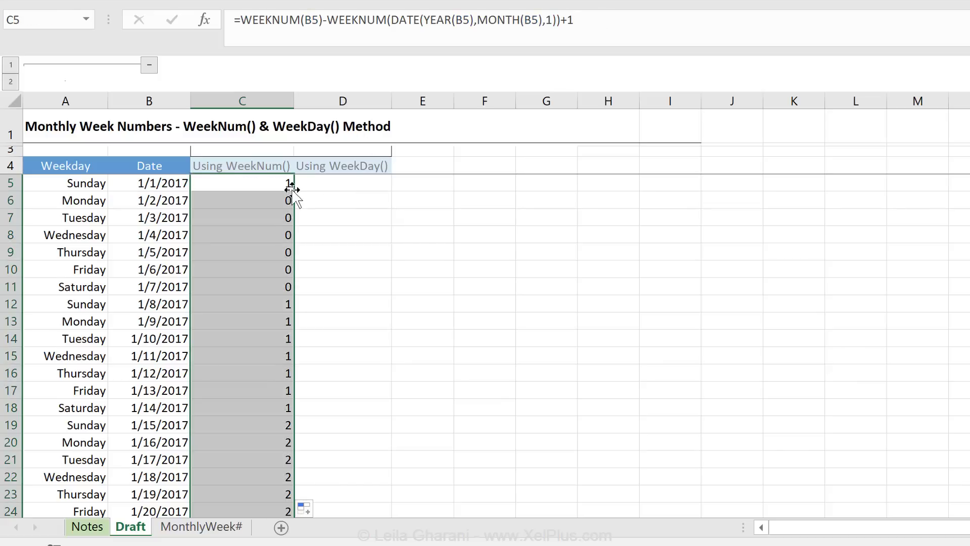
# Step: Check the monthly week numbers where January changes to February and February to March, returning to the column heading
pyautogui.scroll(-10, 277, 309)
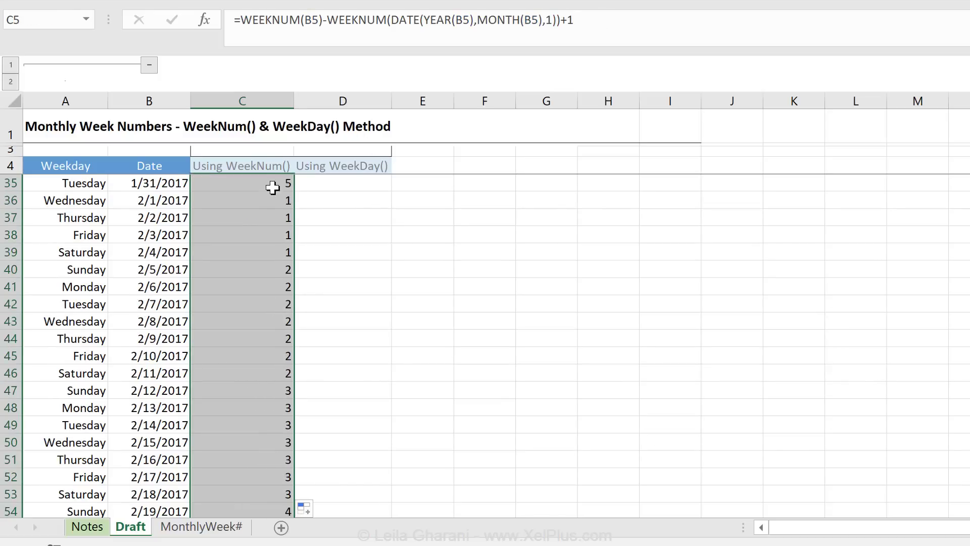
pyautogui.moveTo(254, 181); pyautogui.dragTo(81, 178)
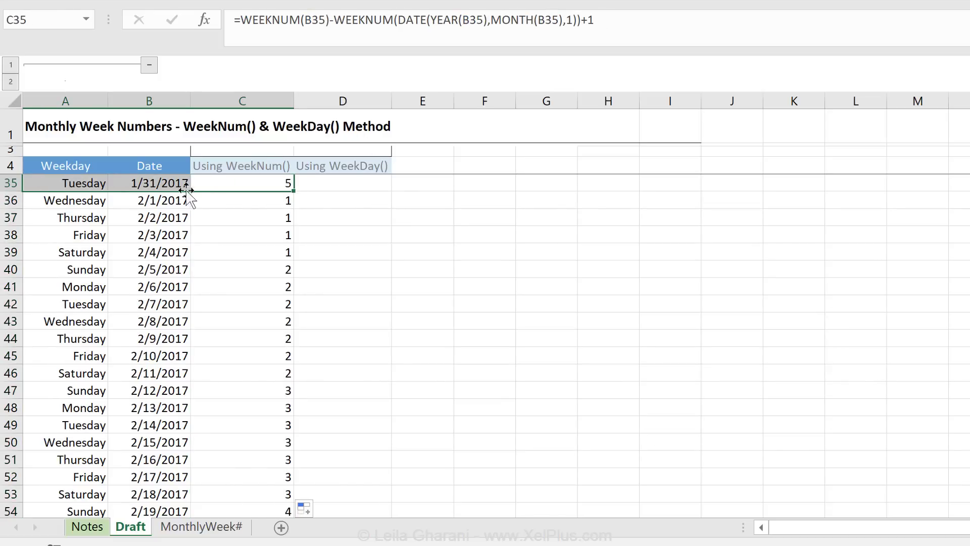
pyautogui.moveTo(201, 198); pyautogui.dragTo(207, 381)
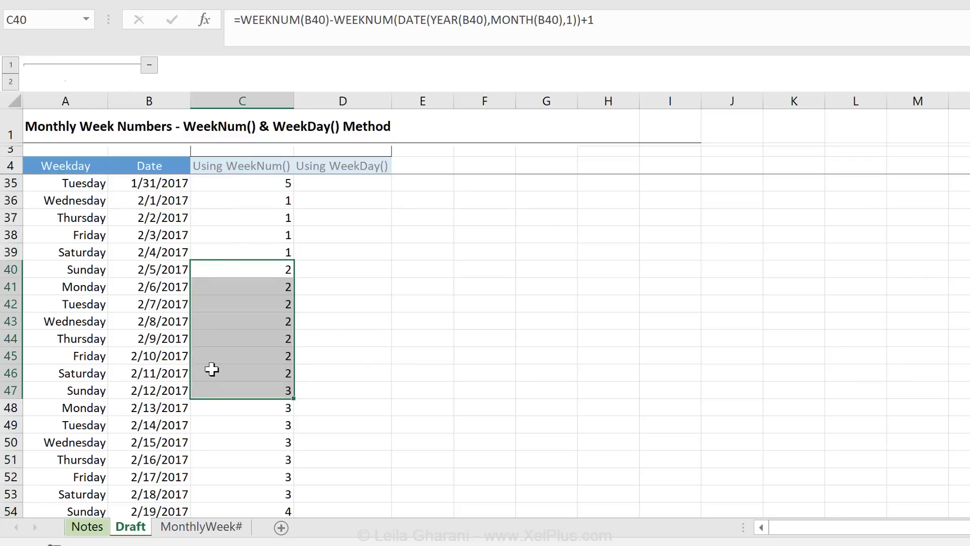
pyautogui.scroll(-5, 213, 369)
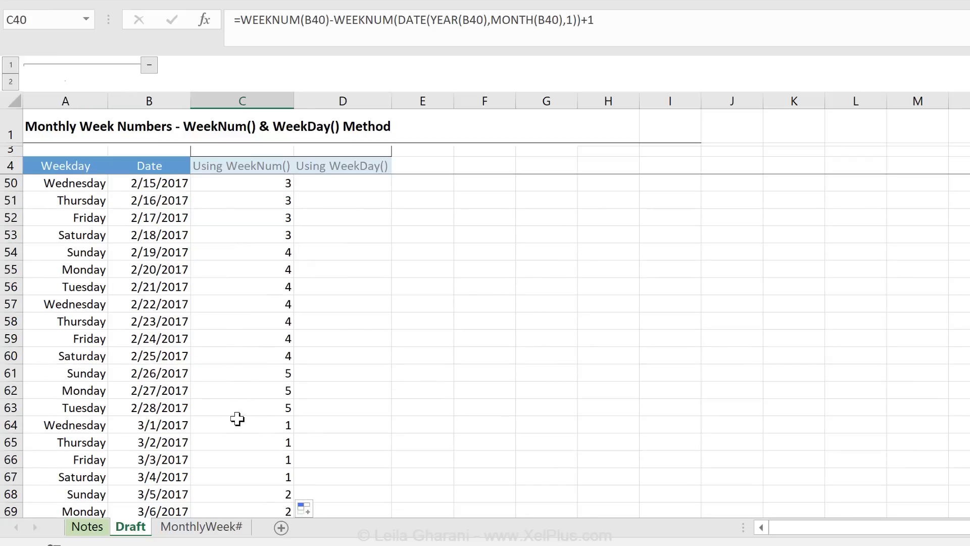
pyautogui.moveTo(240, 422); pyautogui.dragTo(224, 414)
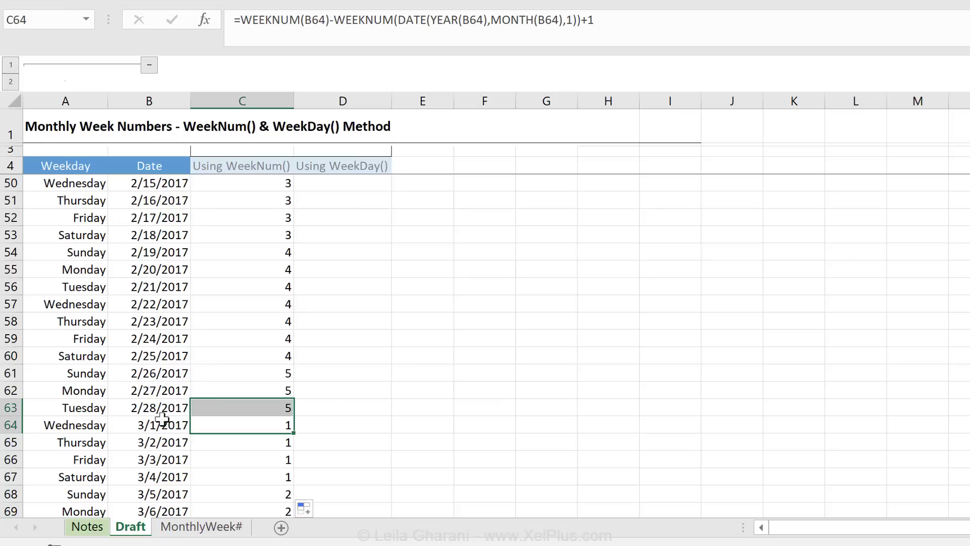
pyautogui.scroll(15, 235, 253)
pyautogui.click(238, 165)
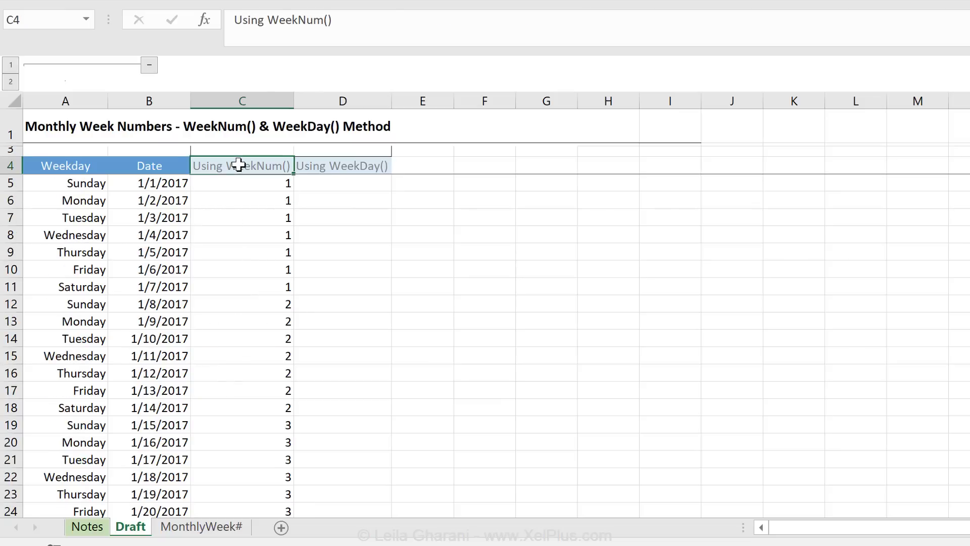
# Step: Begin wrapping the C5 week number formula in an IF function with the logical test WEEKDAY(B5,2)>5
pyautogui.press('Down')
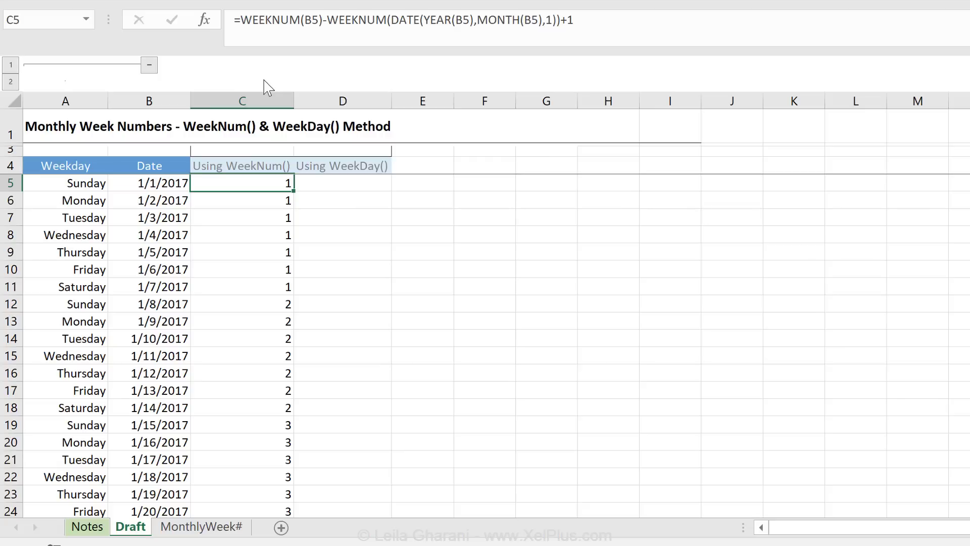
pyautogui.click(241, 20)
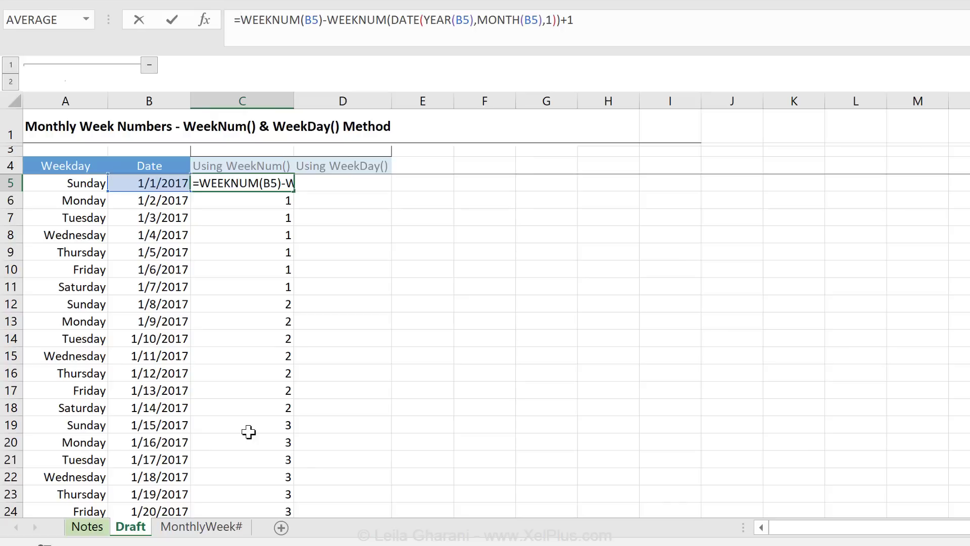
pyautogui.write('if(')
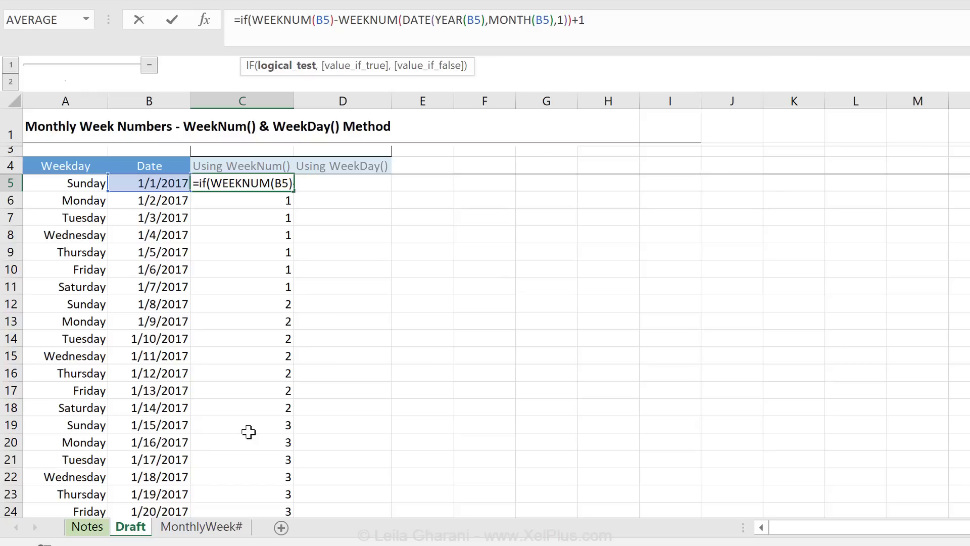
pyautogui.write('weekda')
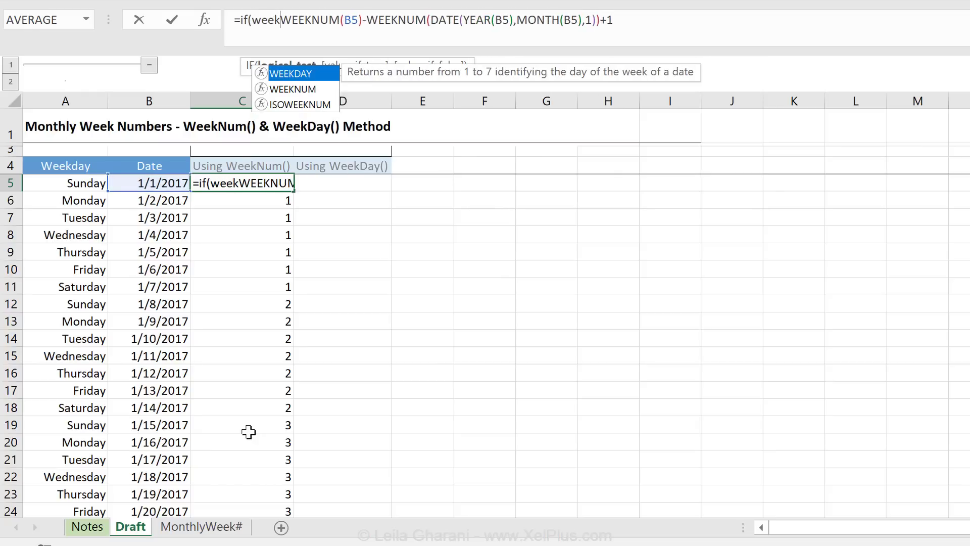
pyautogui.write('y(')
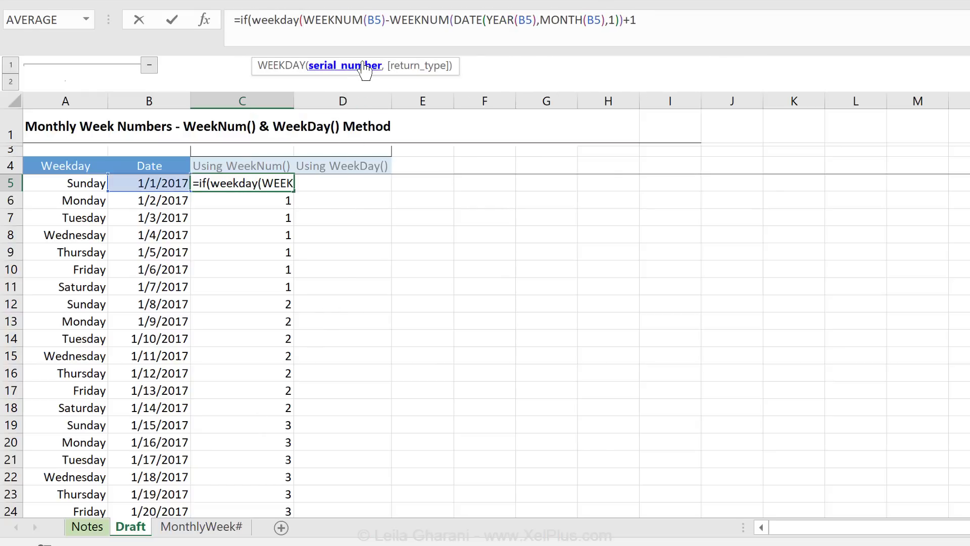
pyautogui.click(147, 183)
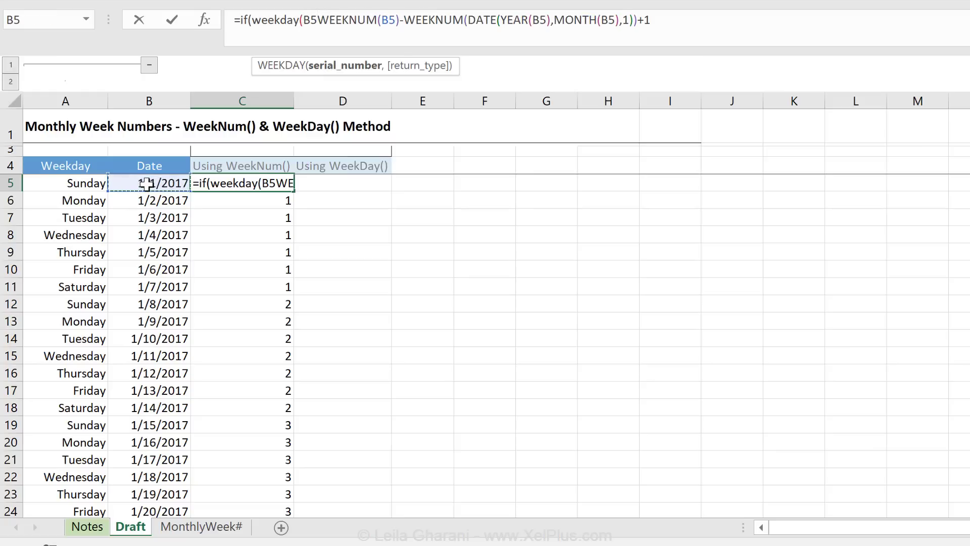
pyautogui.write(',')
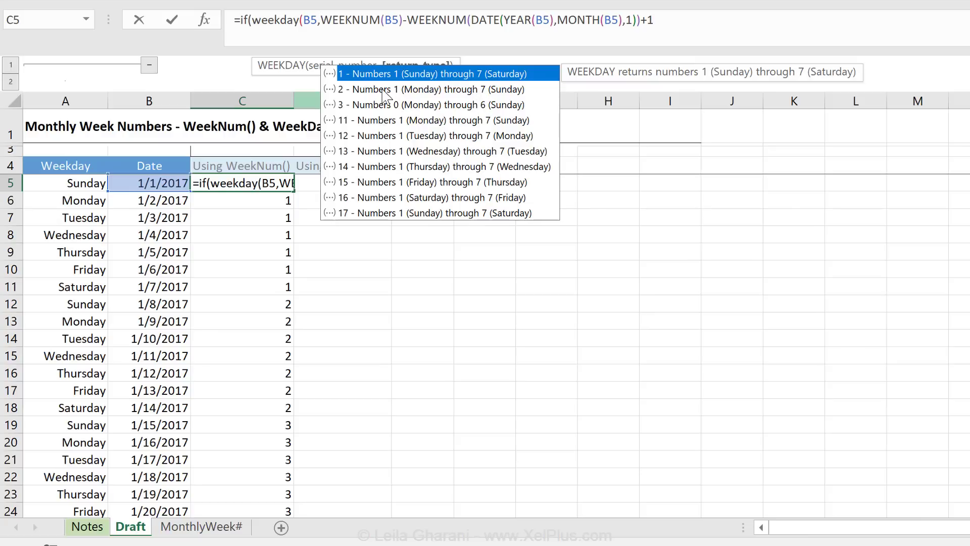
pyautogui.doubleClick(342, 91)
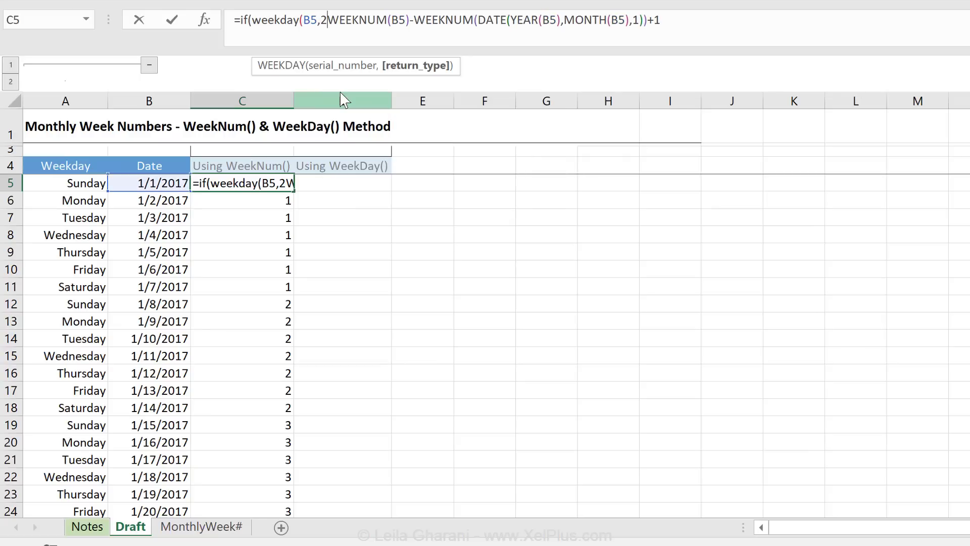
pyautogui.write(')')
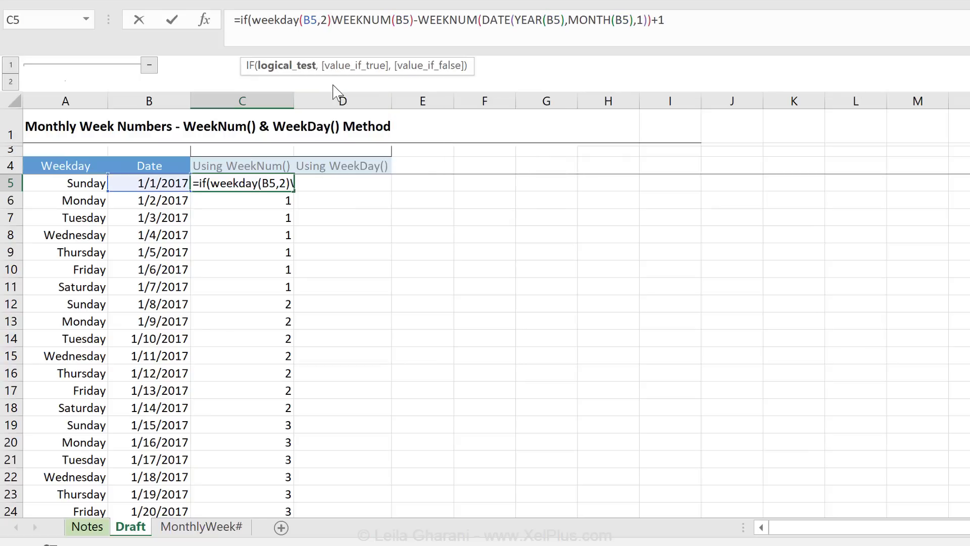
pyautogui.write('>')
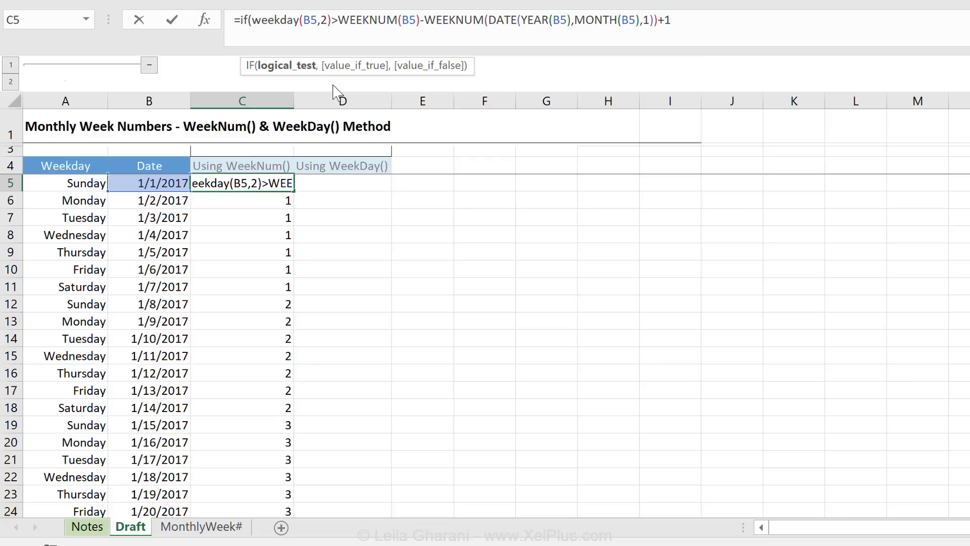
pyautogui.write('5')
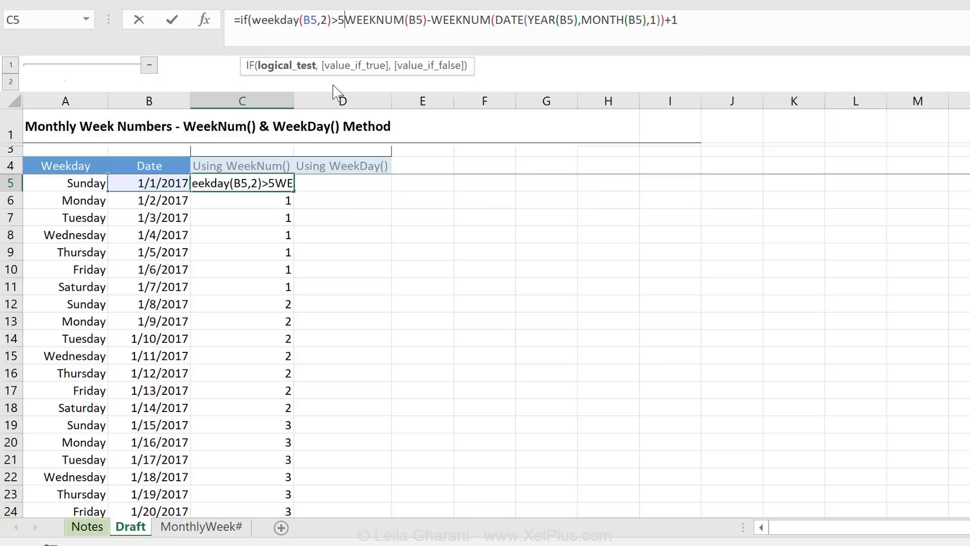
# Step: Make the C5 IF return "" when true and the existing week calculation when false, and fill it down the Using WeekNum() column
pyautogui.write(',')
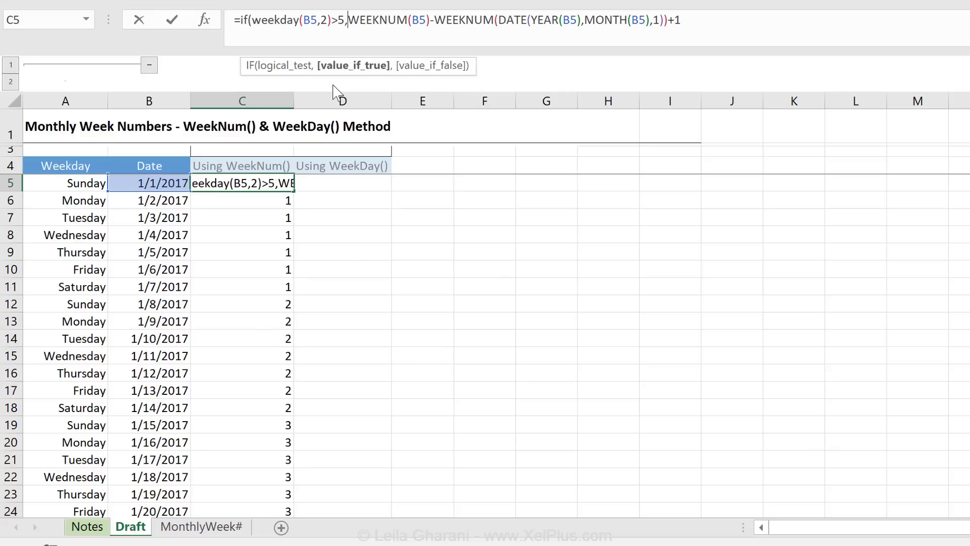
pyautogui.write('"",')
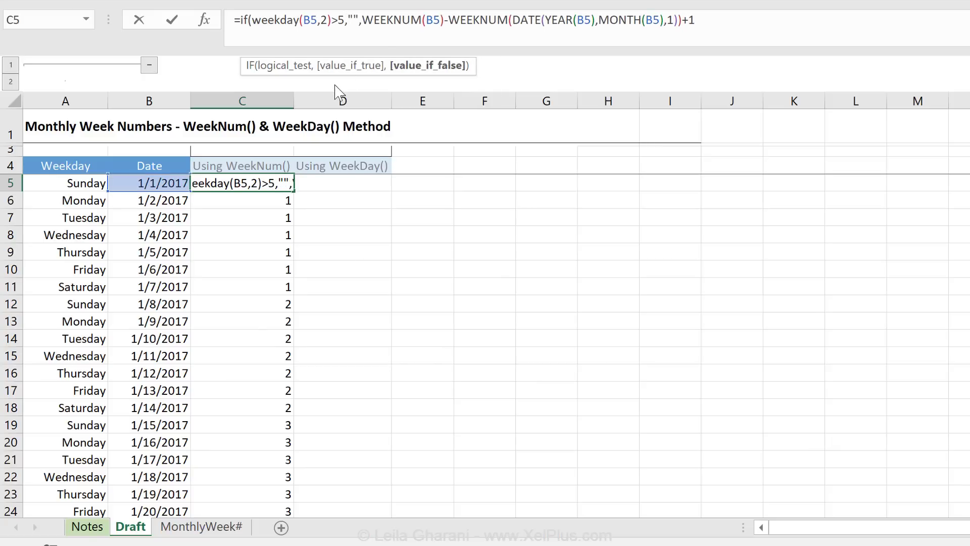
pyautogui.click(712, 35)
pyautogui.write(')')
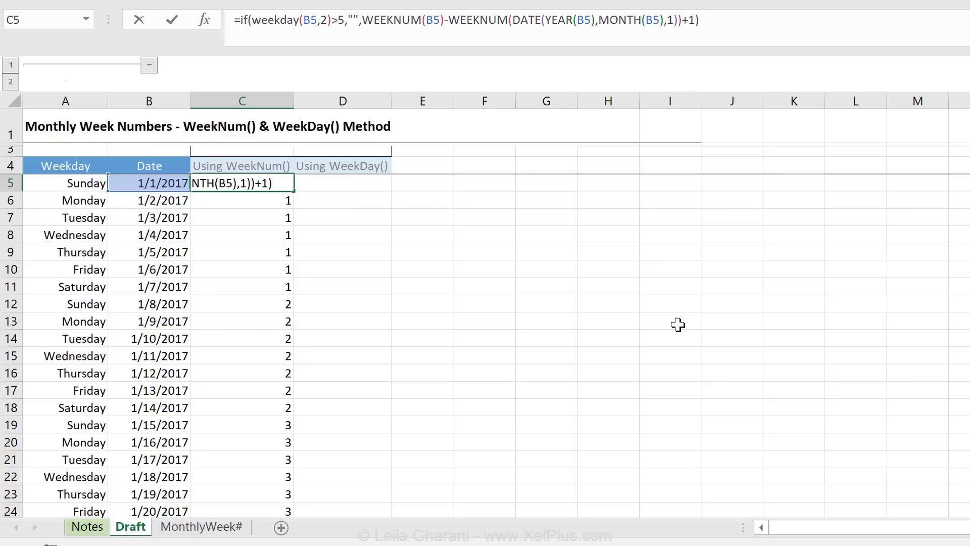
pyautogui.hotkey('ctrl', 'Return')
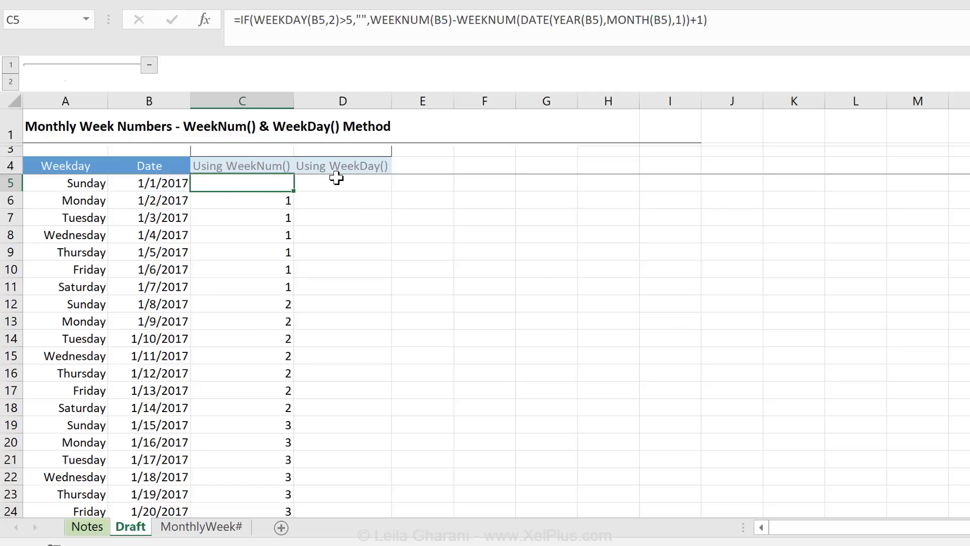
pyautogui.doubleClick(292, 191)
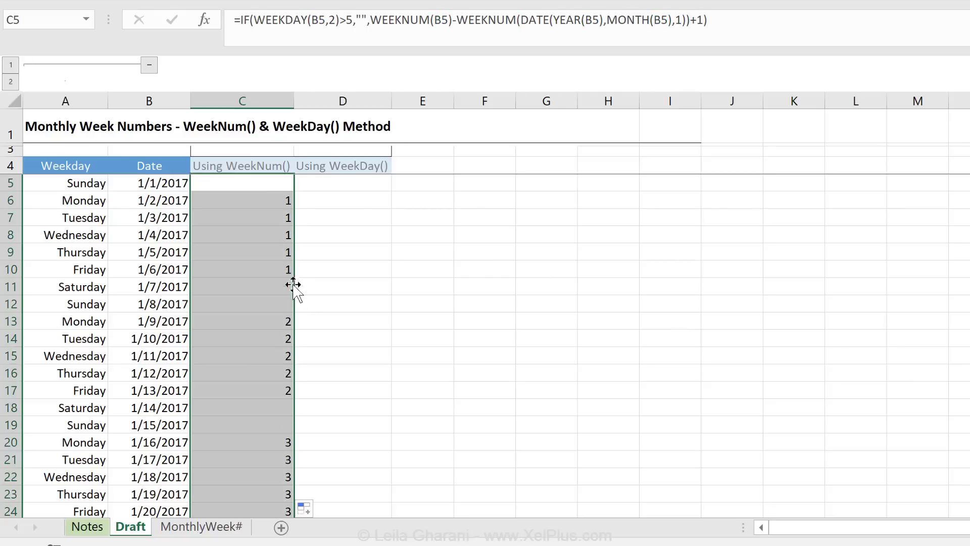
# Step: Examine the weekday-only week numbers at the changes from January through April, ending at the date 4/1/2017
pyautogui.scroll(-1, 285, 254)
pyautogui.scroll(-7, 284, 254)
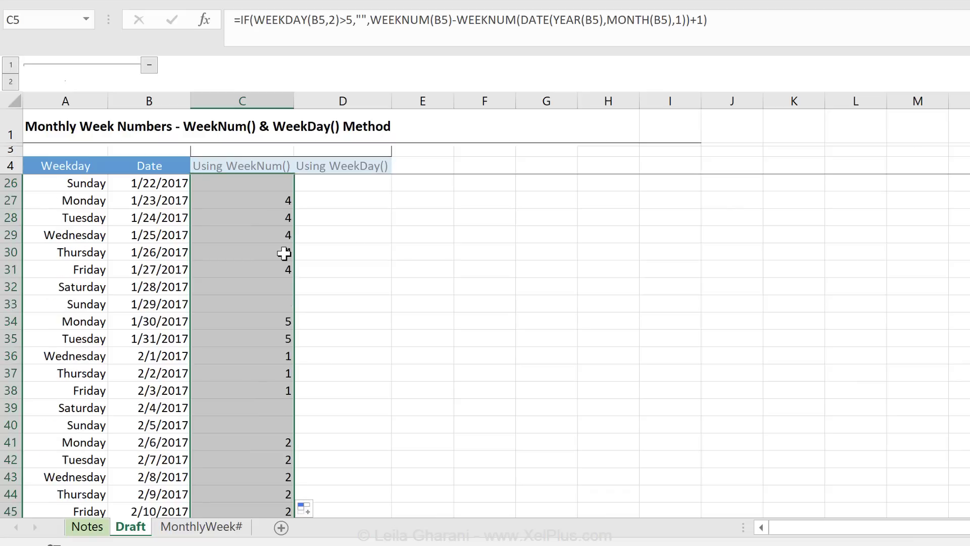
pyautogui.moveTo(273, 269); pyautogui.dragTo(256, 285)
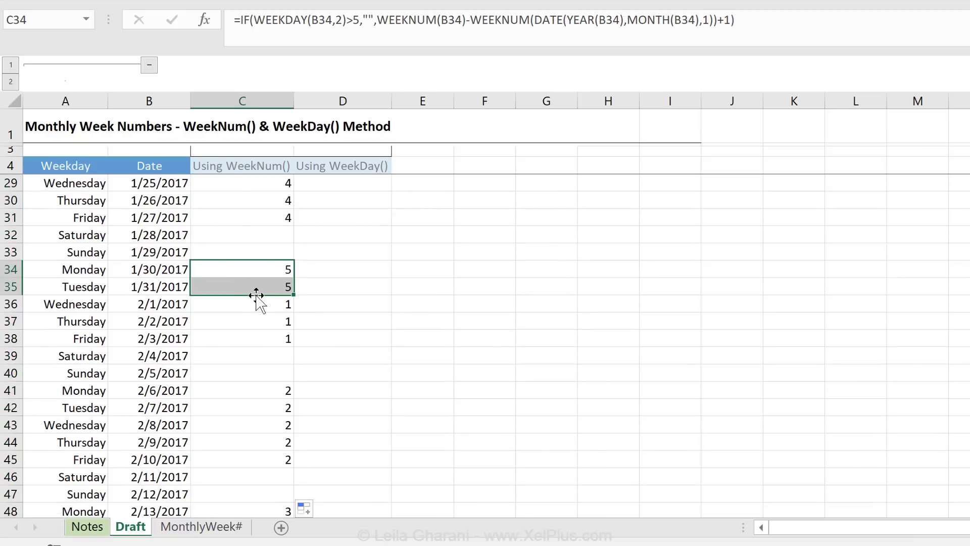
pyautogui.scroll(-5, 256, 294)
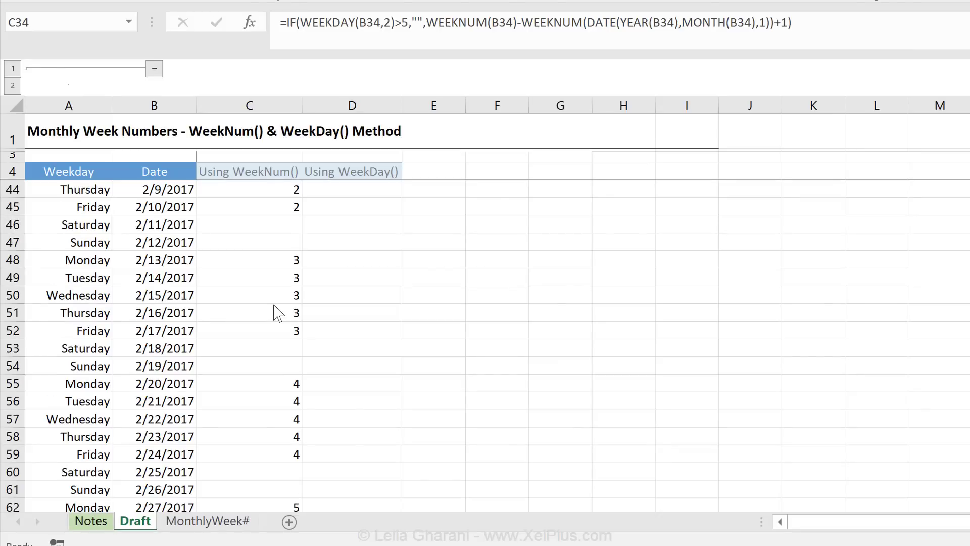
pyautogui.scroll(-4, 276, 313)
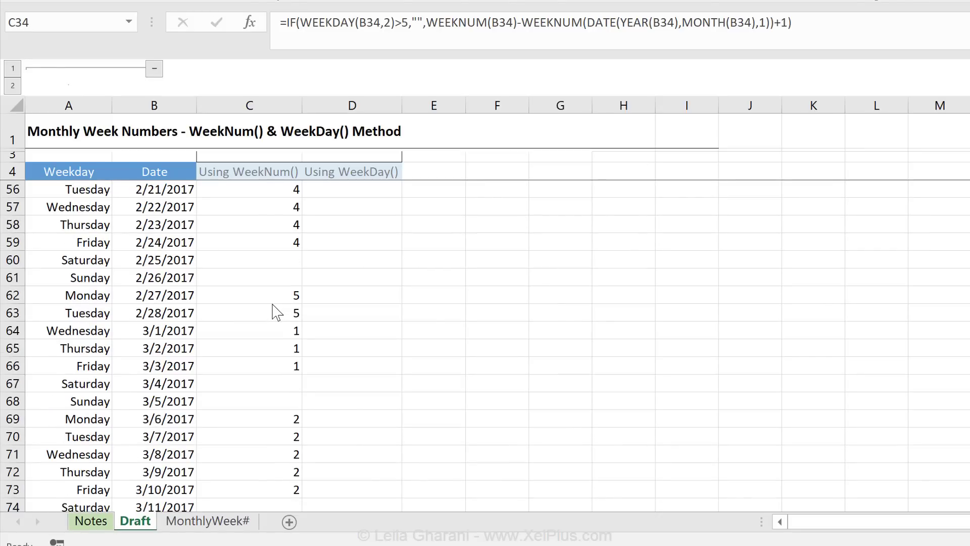
pyautogui.scroll(-11, 277, 316)
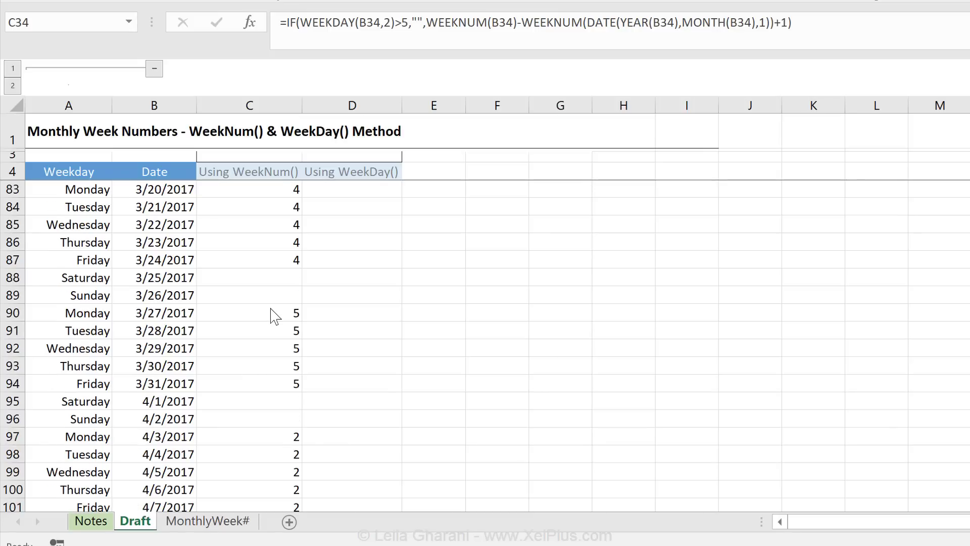
pyautogui.scroll(2, 276, 317)
pyautogui.scroll(-2, 269, 309)
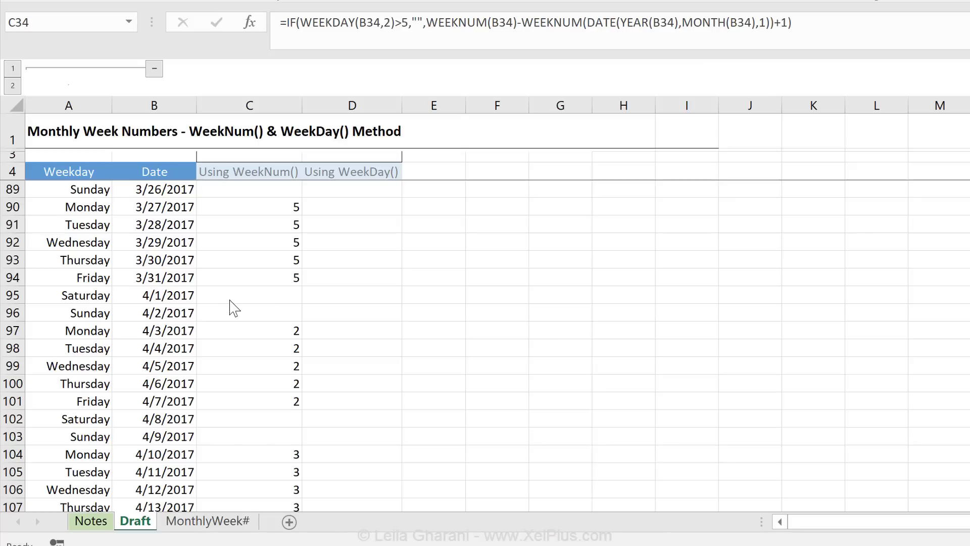
pyautogui.click(185, 299)
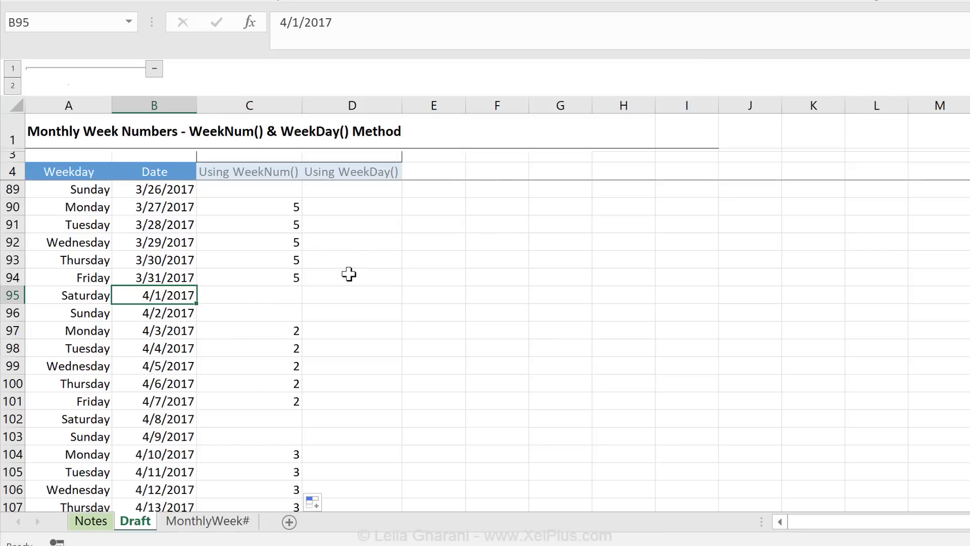
# Step: Enter =WEEKNUM(B90) in D90, fill it down to D101, and compare the week numbers for 4/1/2017 and 4/2/2017
pyautogui.click(352, 211)
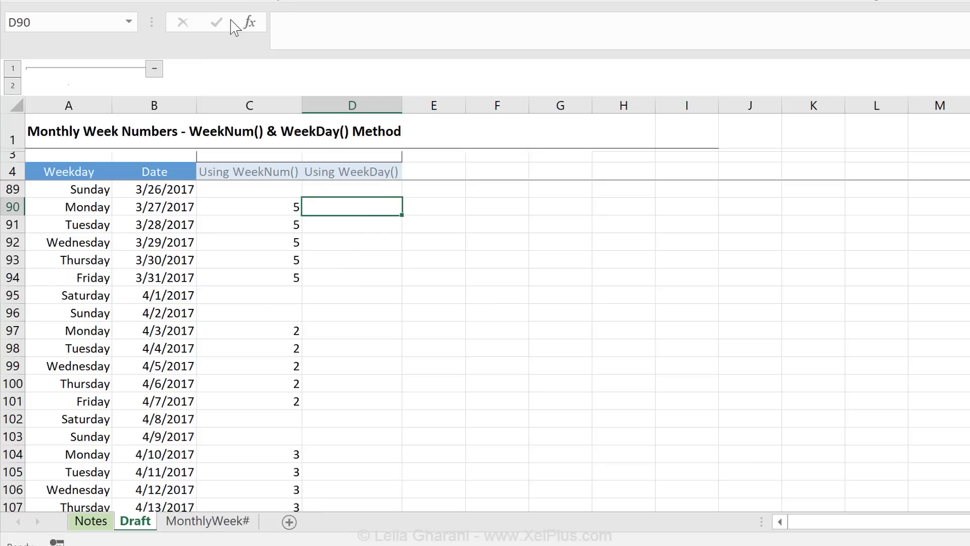
pyautogui.write('=weeknum')
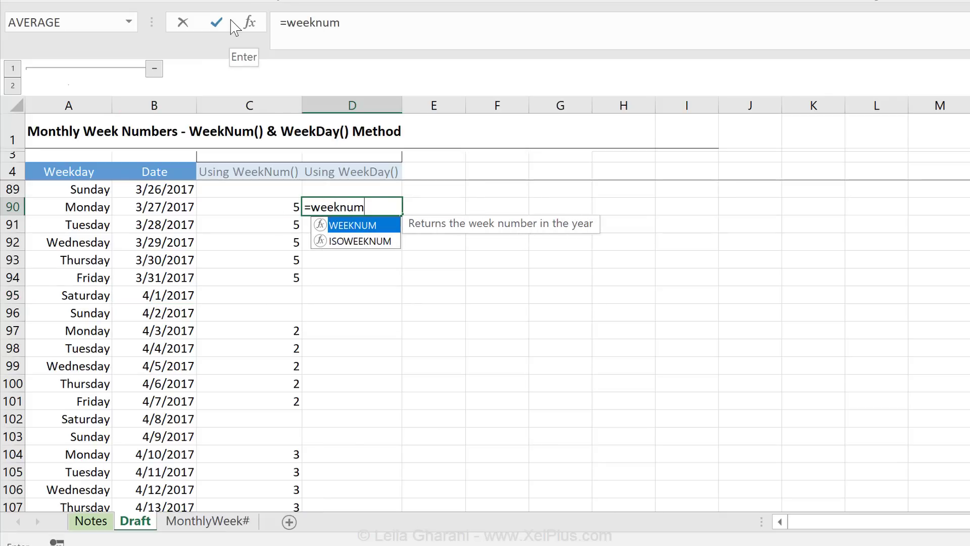
pyautogui.write('(')
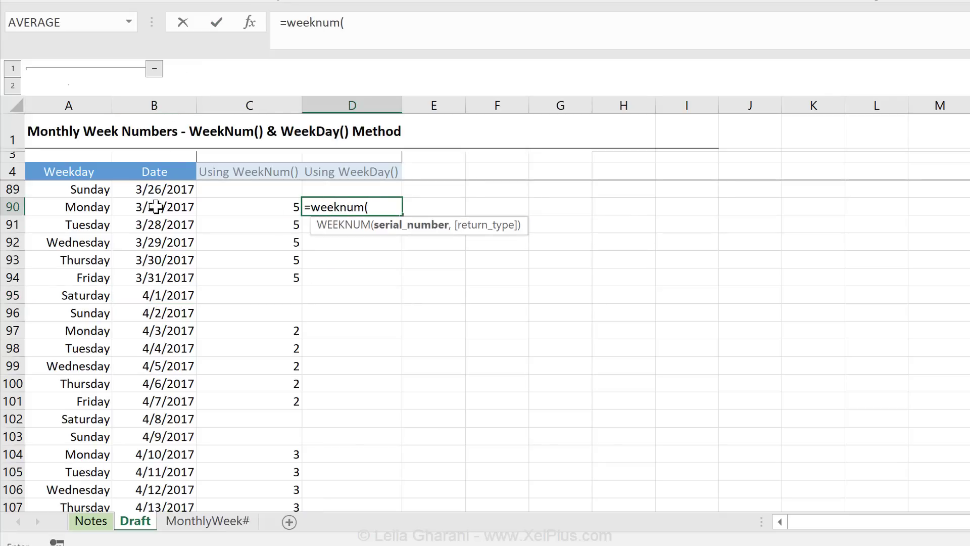
pyautogui.click(155, 207)
pyautogui.hotkey('ctrl', 'Return')
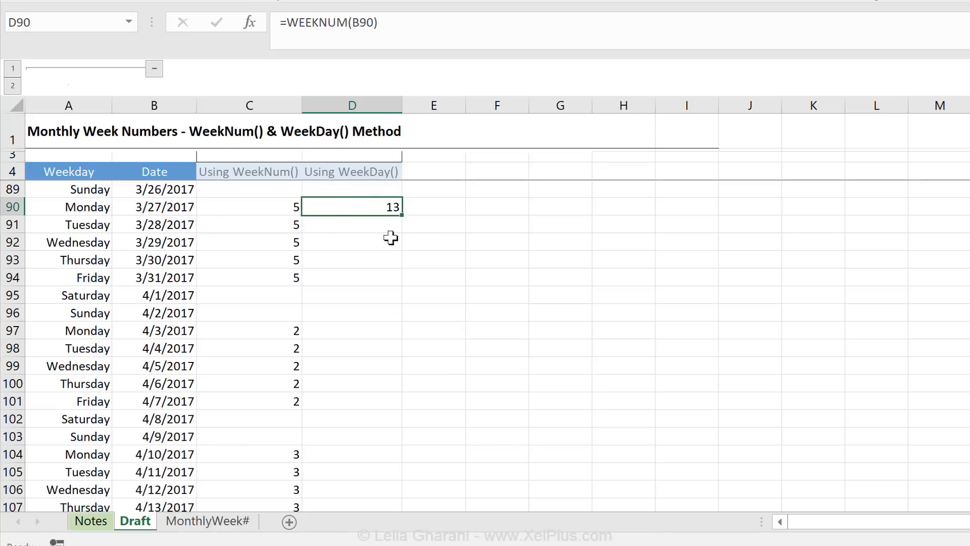
pyautogui.moveTo(402, 216); pyautogui.dragTo(389, 415)
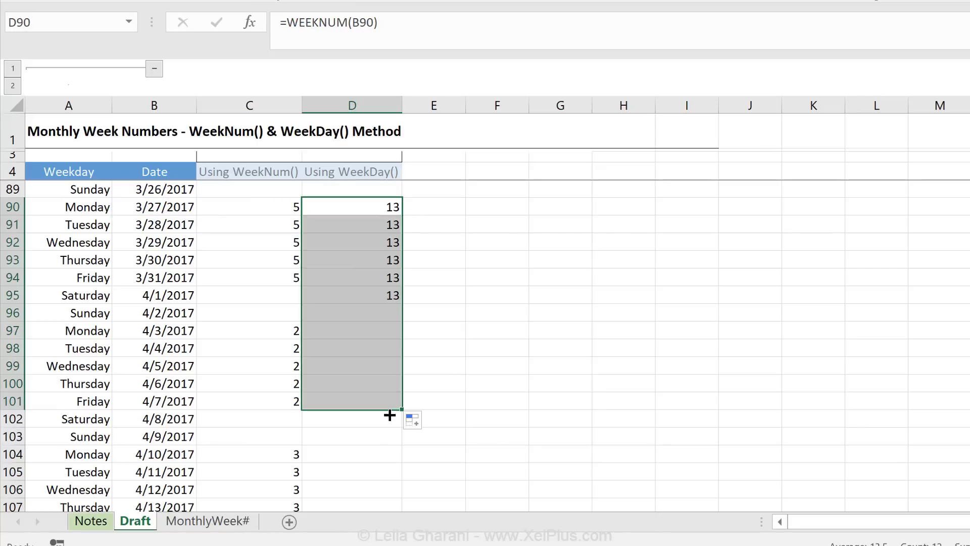
pyautogui.click(348, 297)
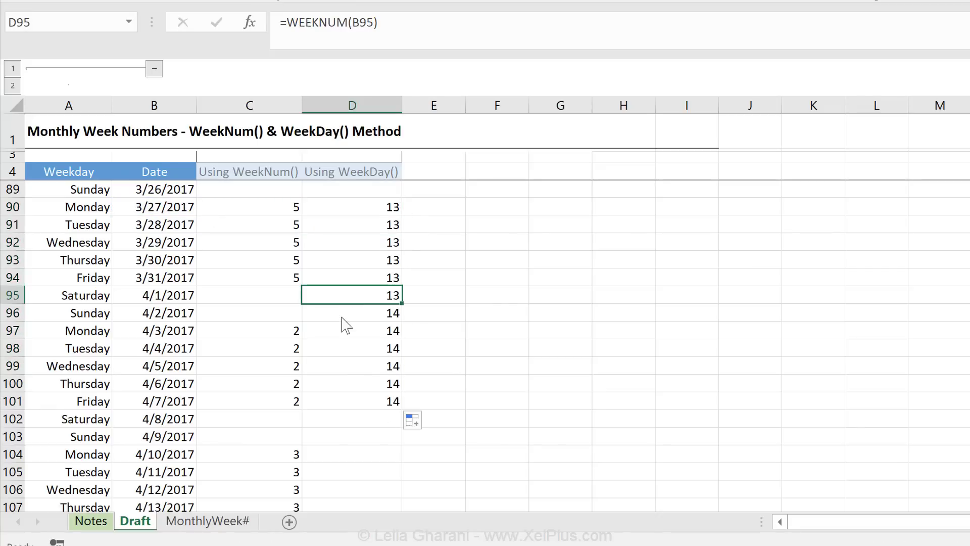
pyautogui.click(344, 318)
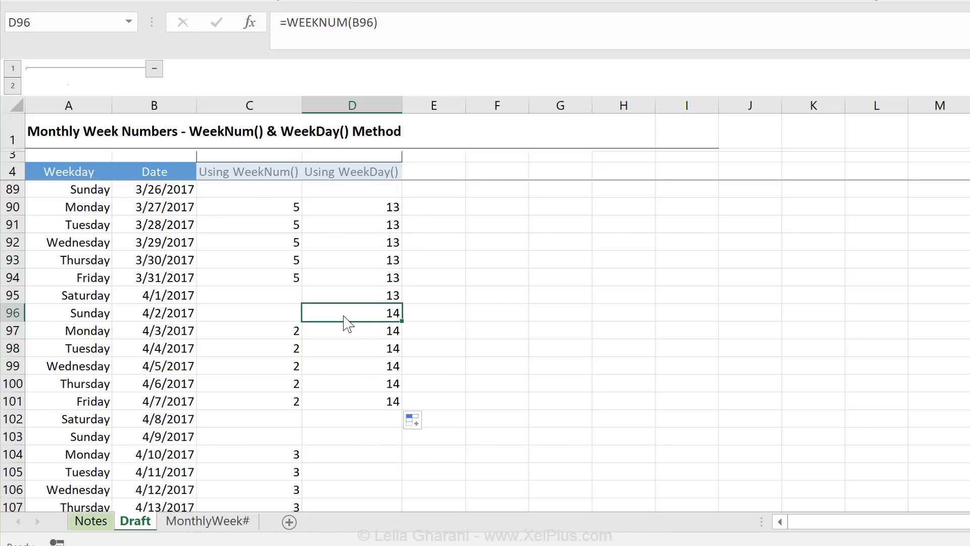
pyautogui.click(344, 296)
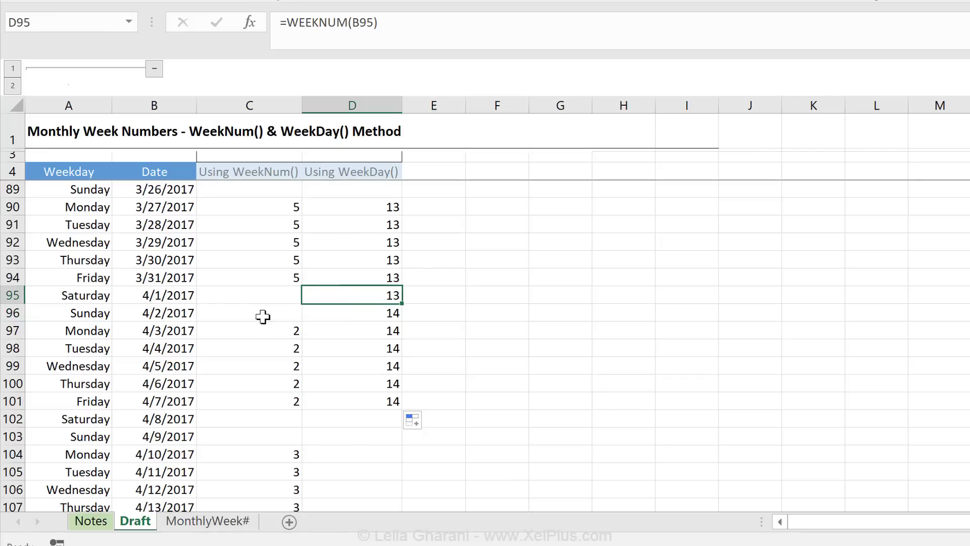
# Step: In C97, insert a nested IF before the existing week calculation, opening its logical test with WEEKDAY(DATE(
pyautogui.click(280, 335)
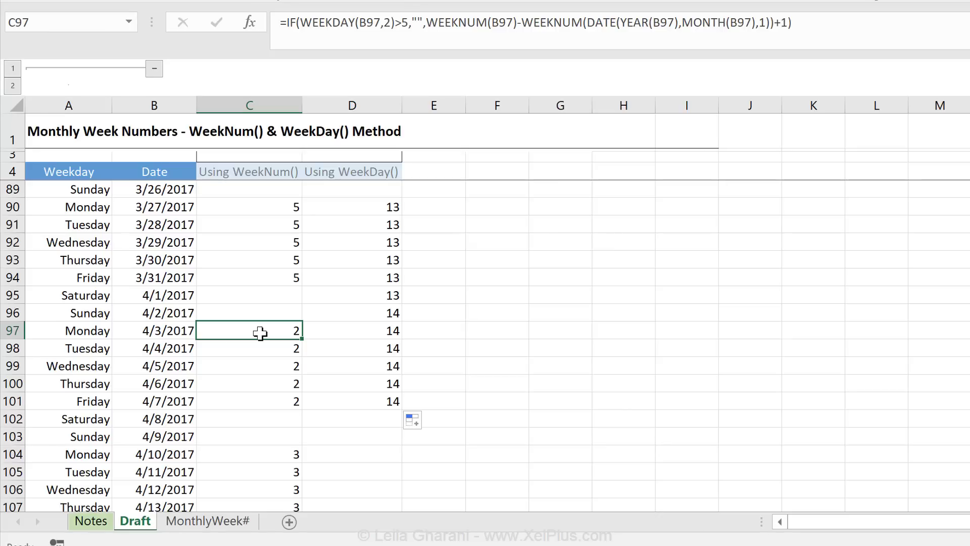
pyautogui.click(426, 22)
pyautogui.write('if(')
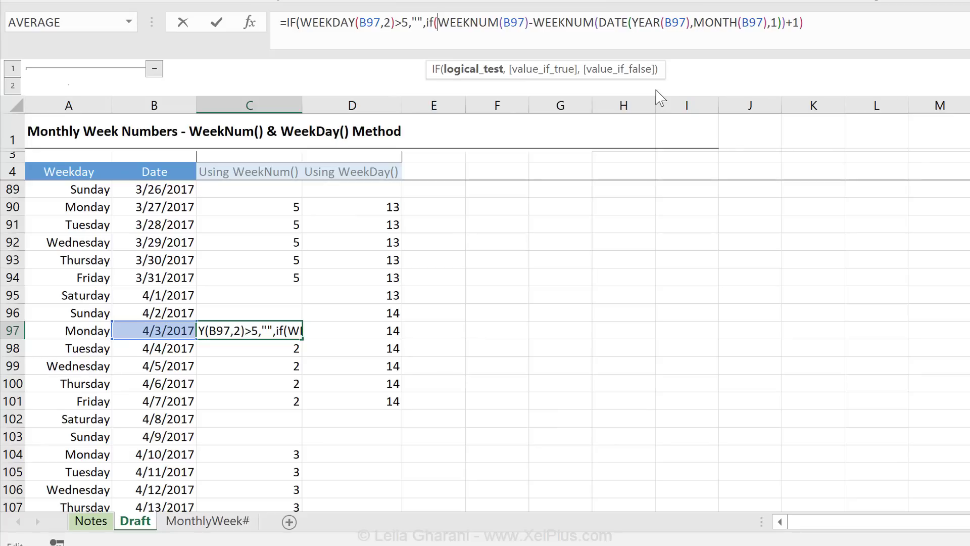
pyautogui.write('w')
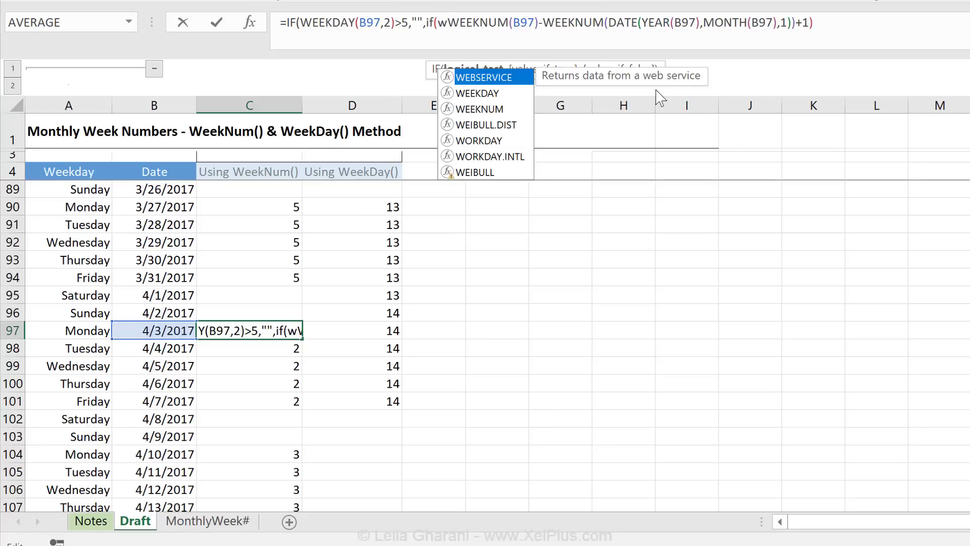
pyautogui.write('eekday')
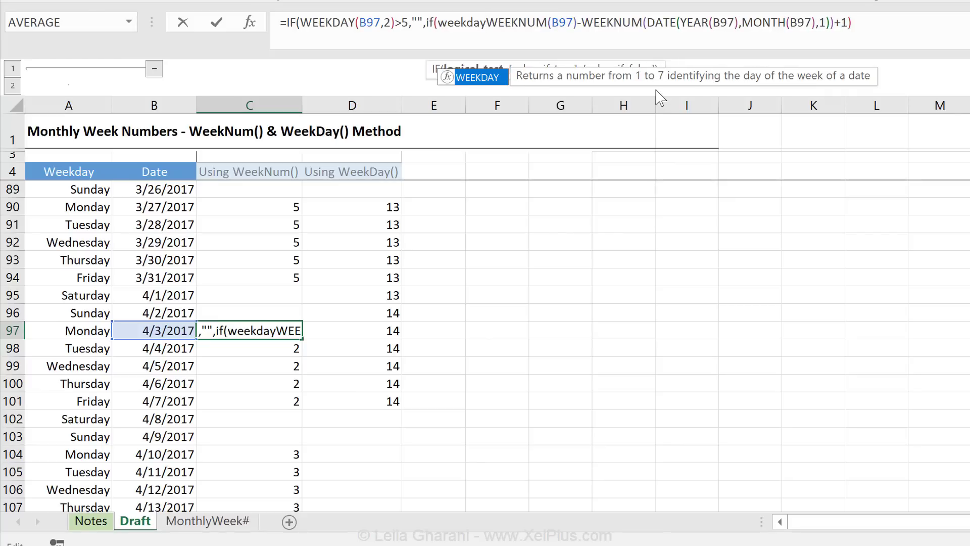
pyautogui.write('(date')
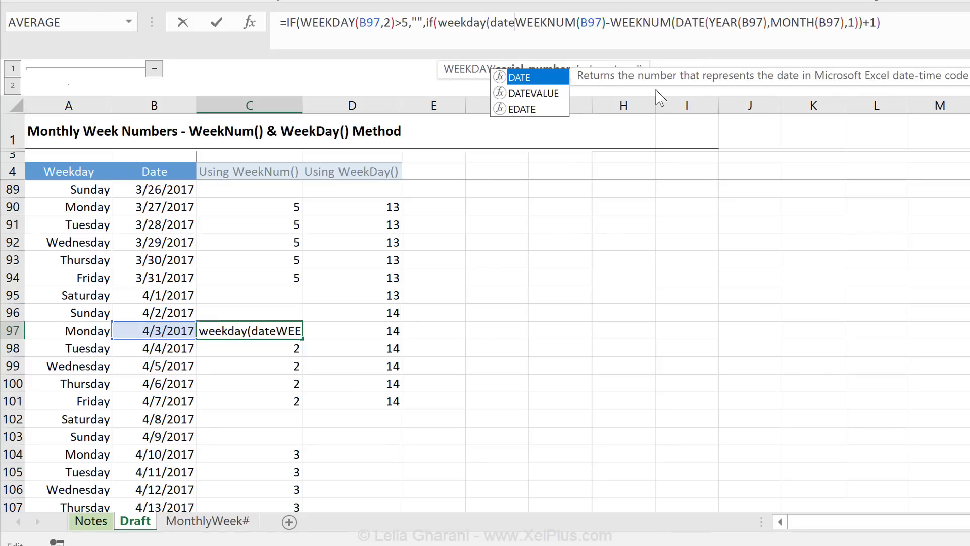
pyautogui.press('Escape')
pyautogui.write('(')
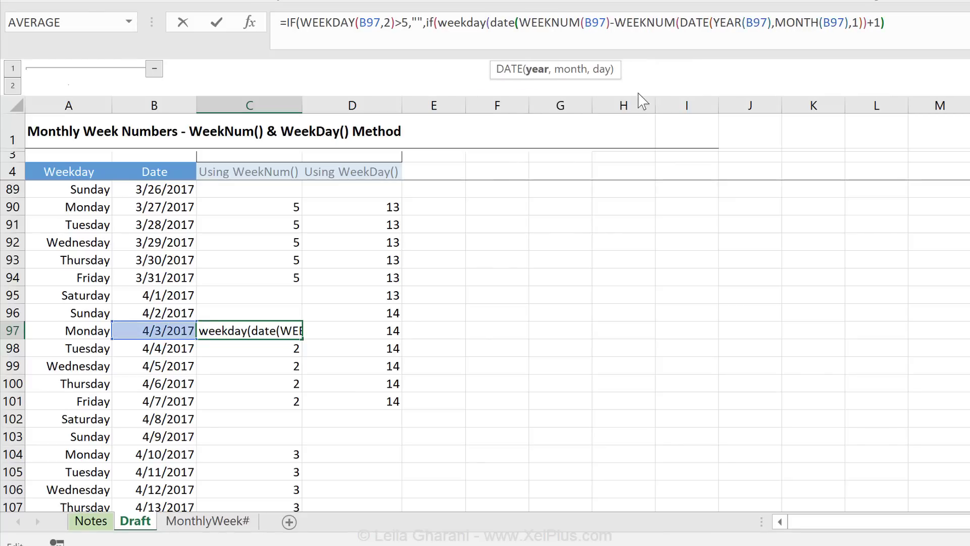
# Step: Complete the nested DATE function with YEAR(B97), MONTH(B97) and day 1 to give the first day of the month
pyautogui.write('ye')
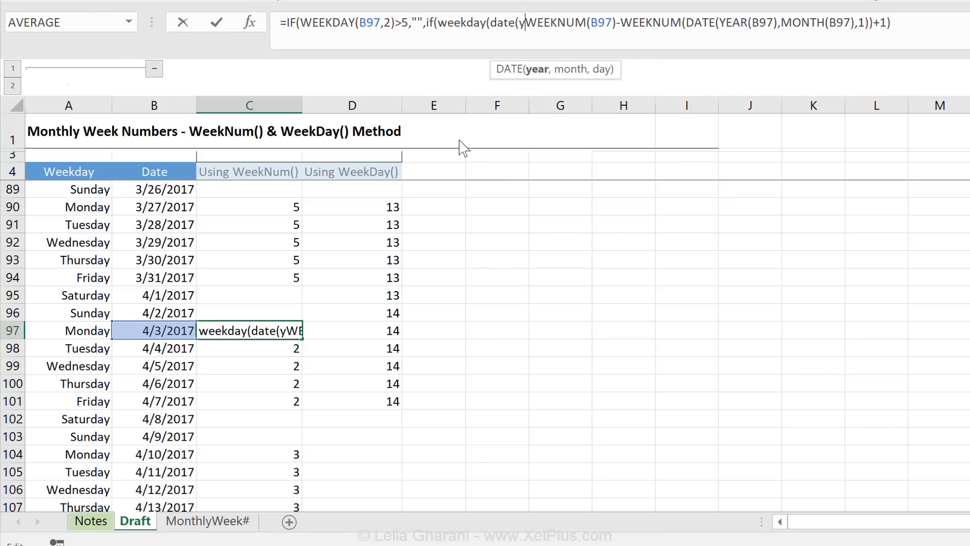
pyautogui.write('ar(')
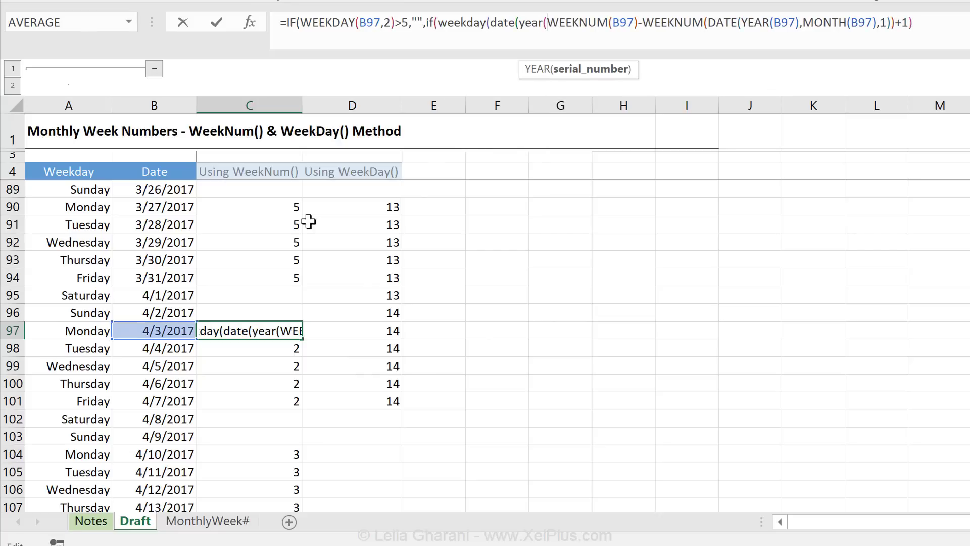
pyautogui.click(152, 330)
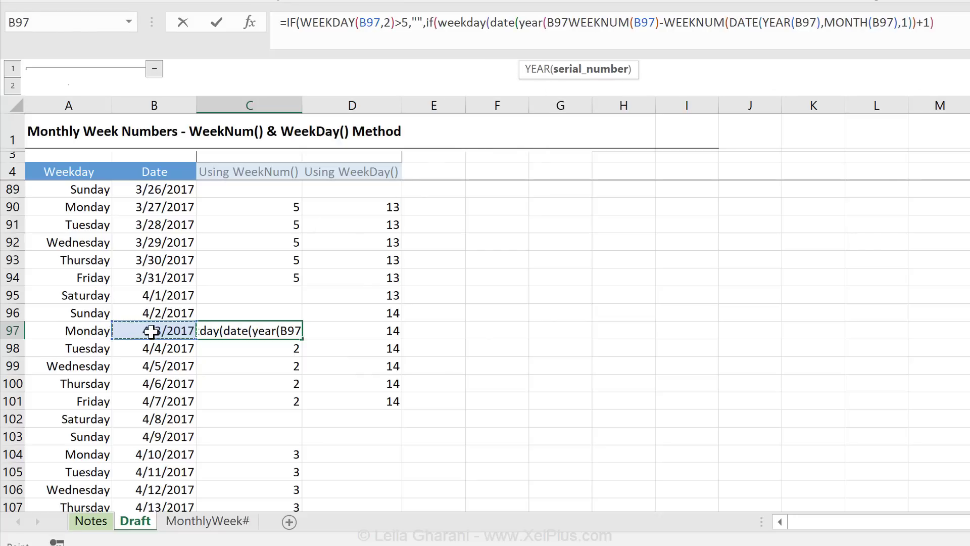
pyautogui.write('),mont')
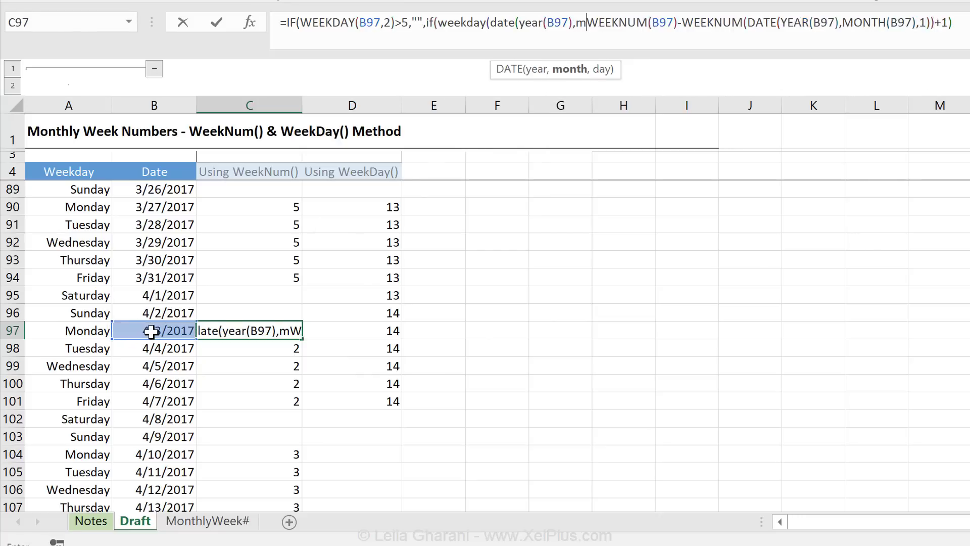
pyautogui.write('h(')
pyautogui.click(153, 331)
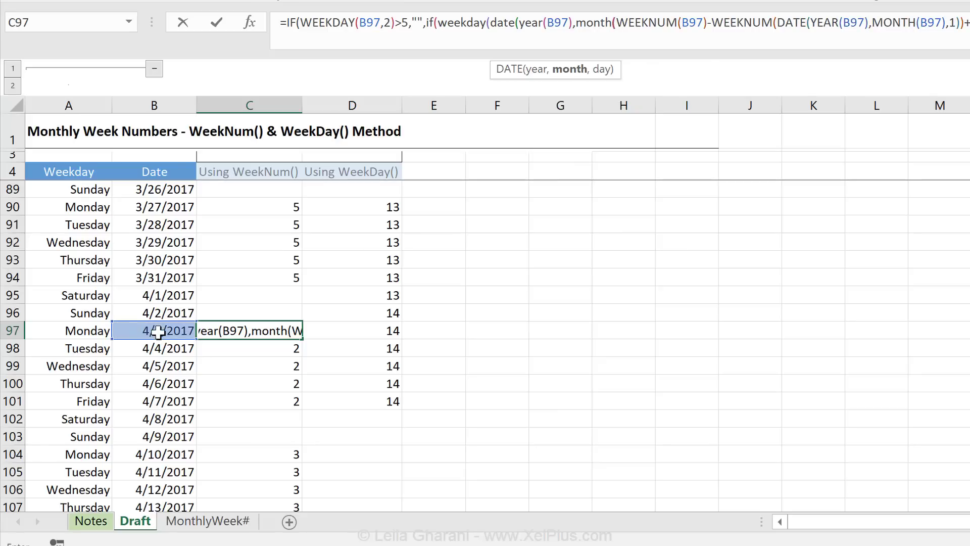
pyautogui.write('),')
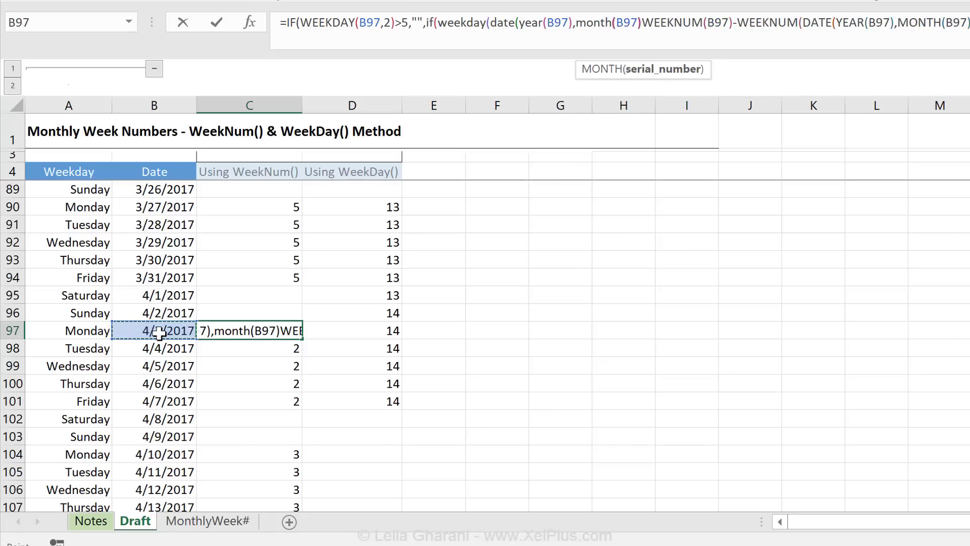
pyautogui.write('1')
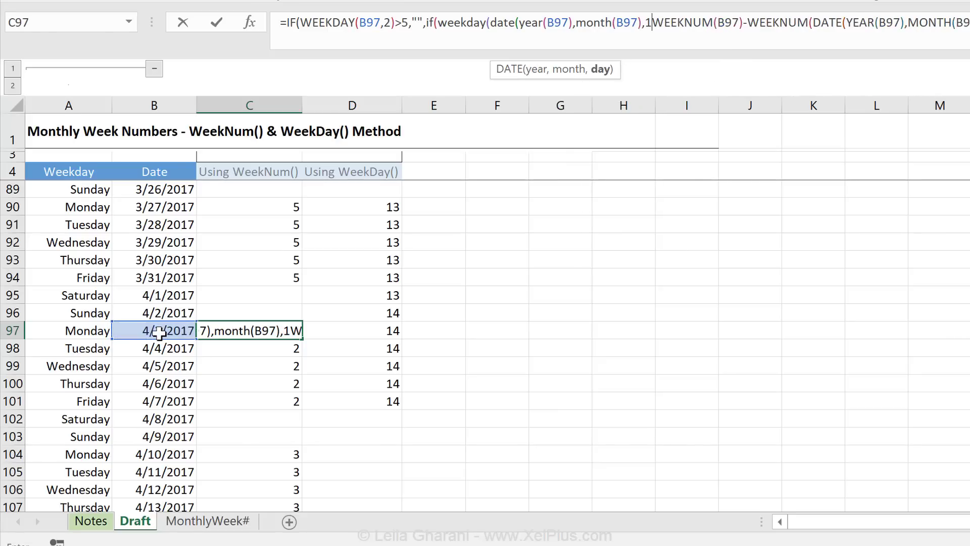
pyautogui.write(')')
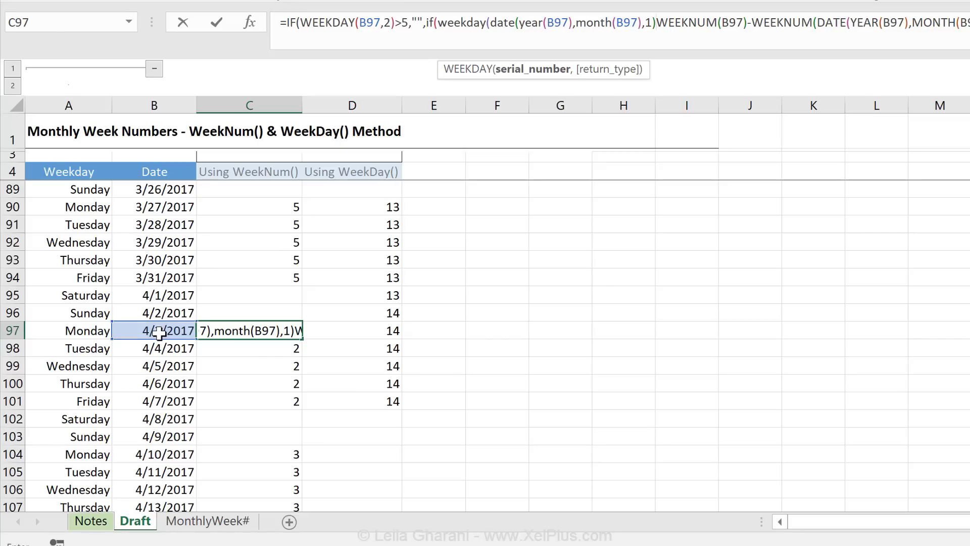
# Step: Close the WEEKDAY function without a return type and finish the nested logical test with =7
pyautogui.write('=')
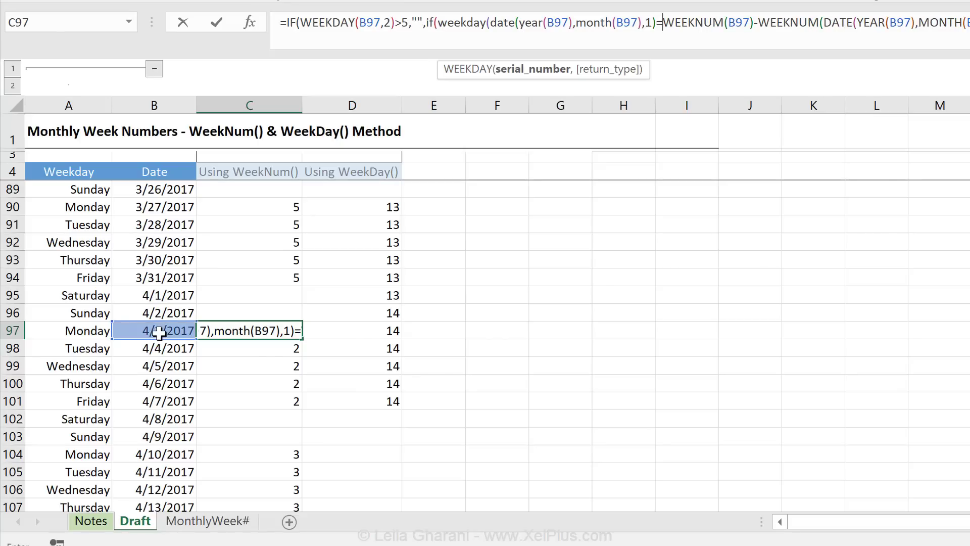
pyautogui.press('BackSpace')
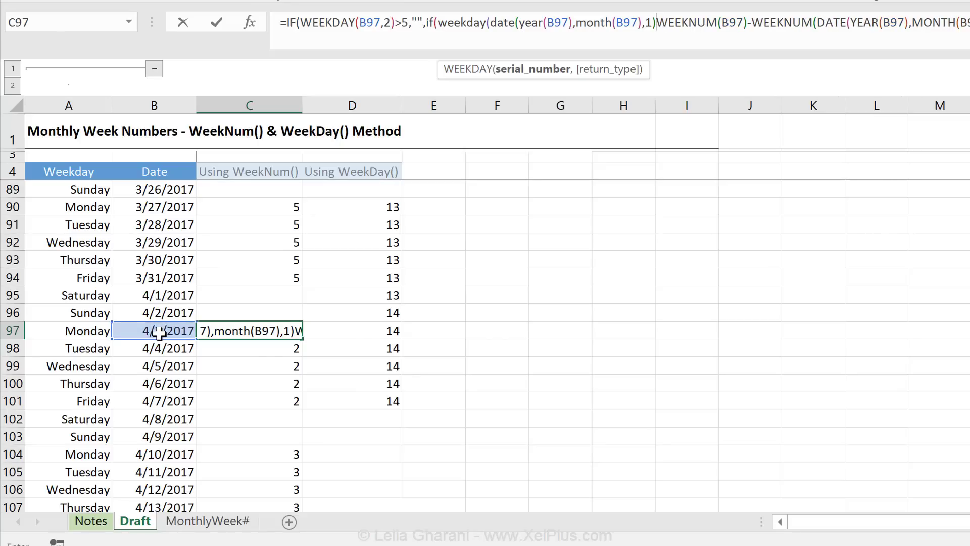
pyautogui.write(',')
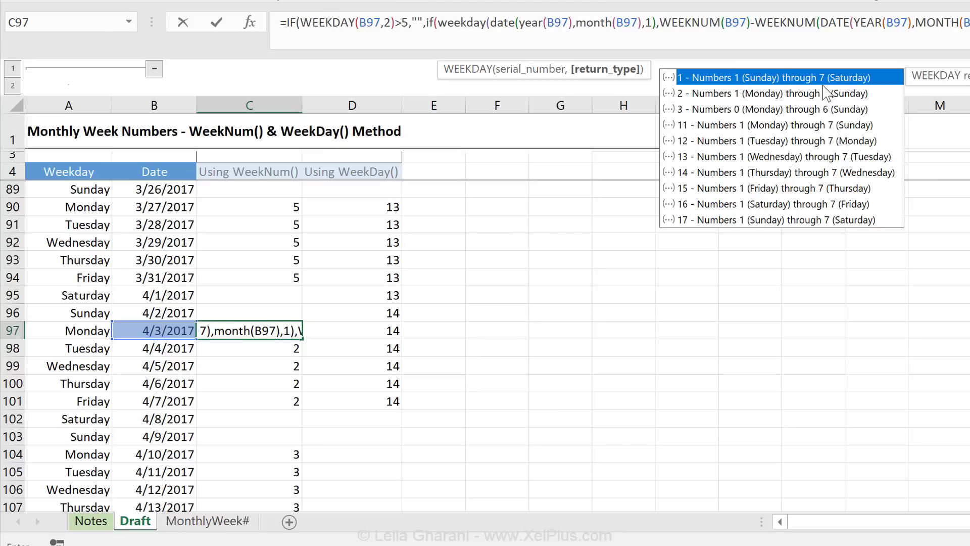
pyautogui.press('BackSpace')
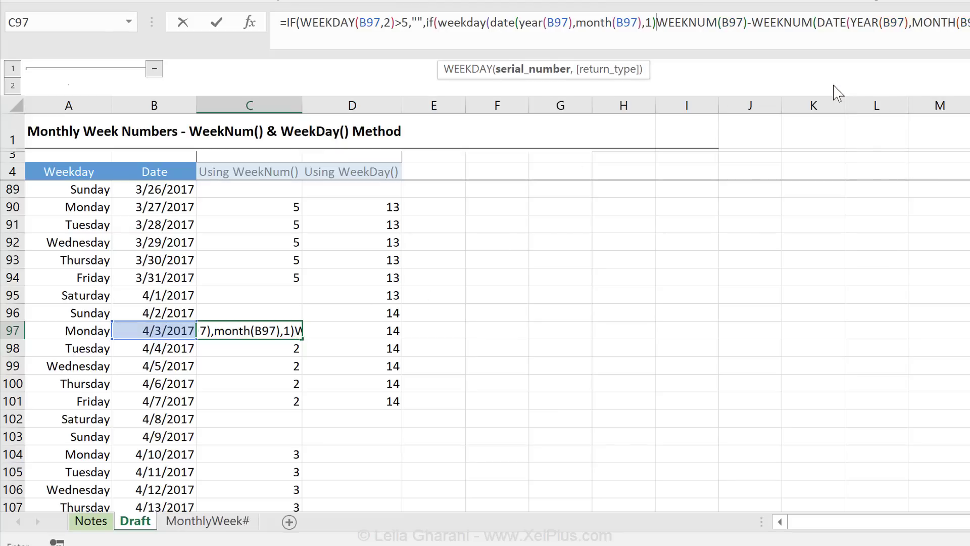
pyautogui.write(')')
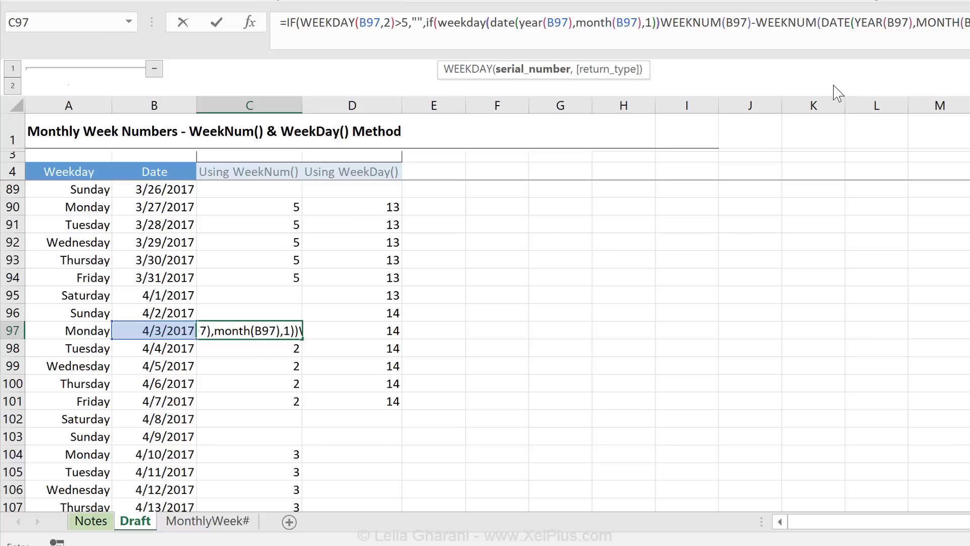
pyautogui.write('=')
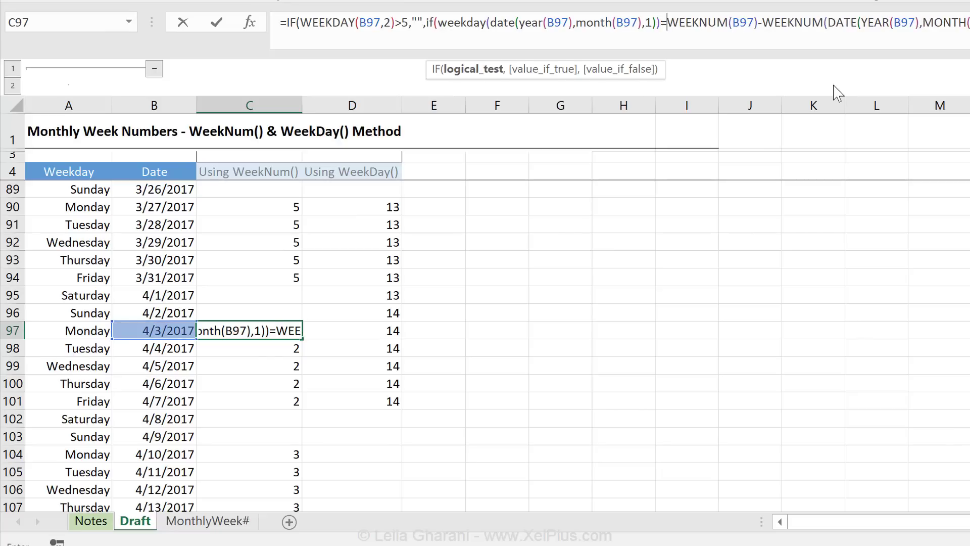
pyautogui.write('7')
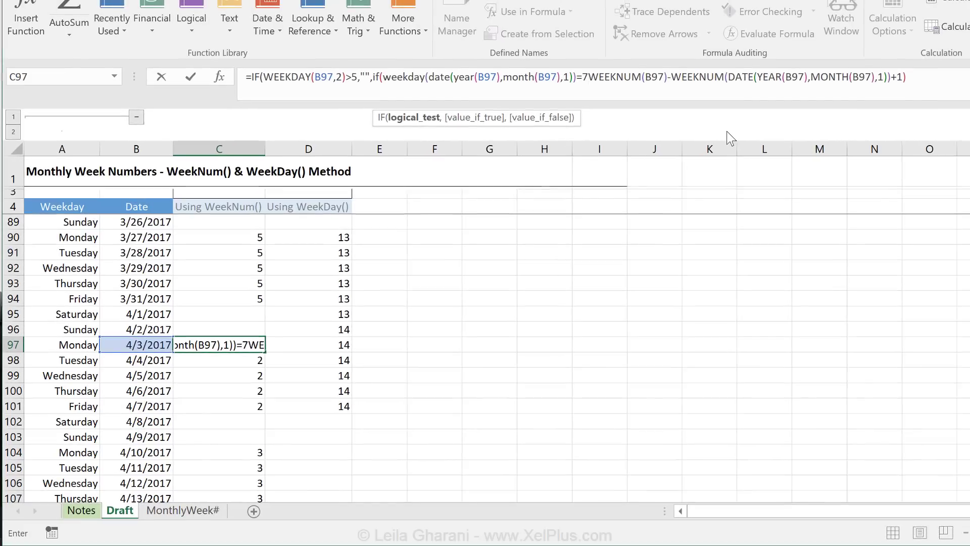
pyautogui.write(',')
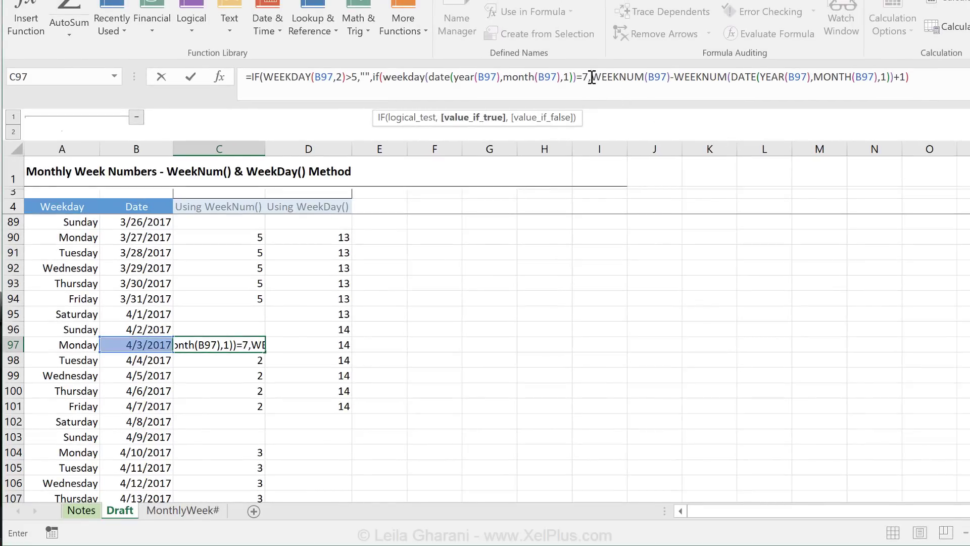
# Step: Make the nested IF return WEEKNUM(B97)-WEEKNUM(DATE(YEAR(B97),MONTH(B97),1)) when true and the same calculation +1 when false, and enter the formula
pyautogui.moveTo(591, 79); pyautogui.dragTo(900, 81)
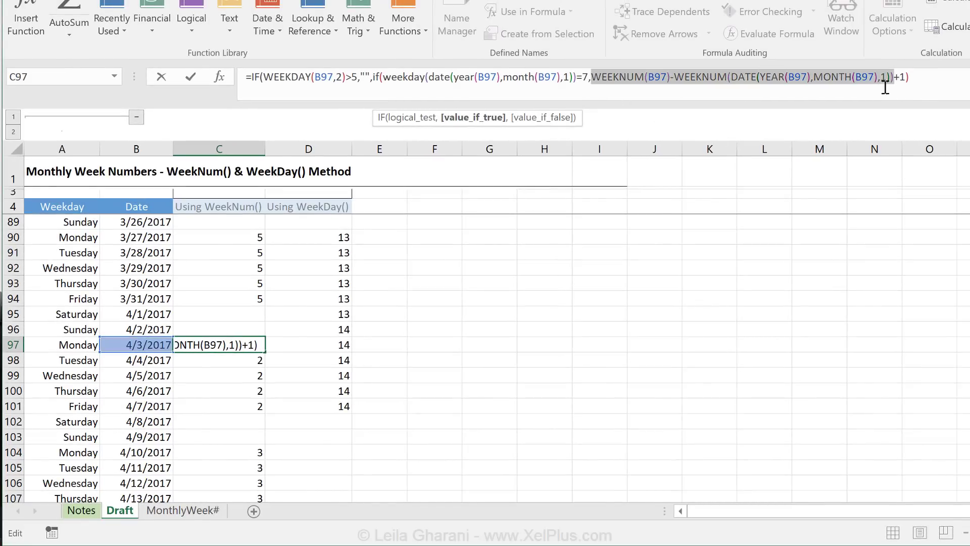
pyautogui.hotkey('ctrl', 'c')
pyautogui.click(592, 77)
pyautogui.hotkey('ctrl', 'v')
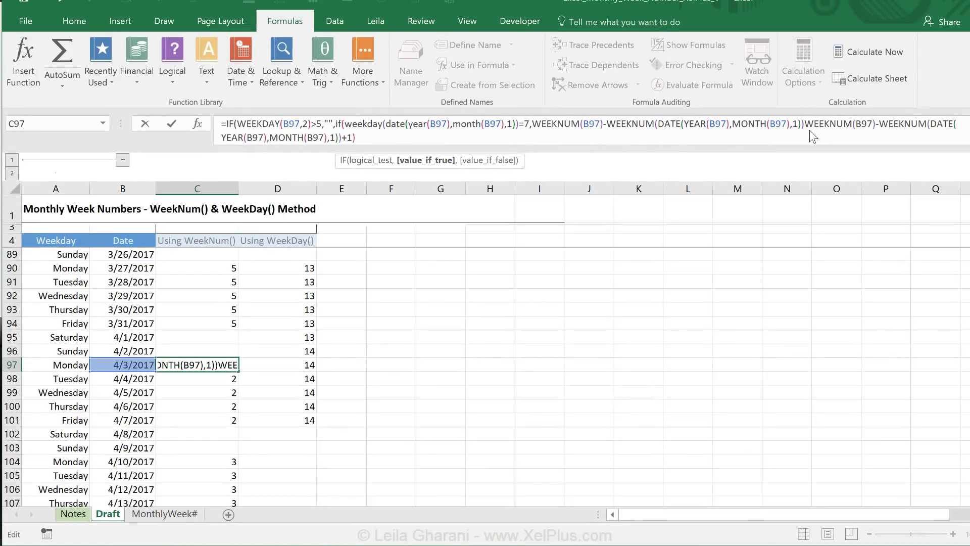
pyautogui.write(',')
pyautogui.click(372, 136)
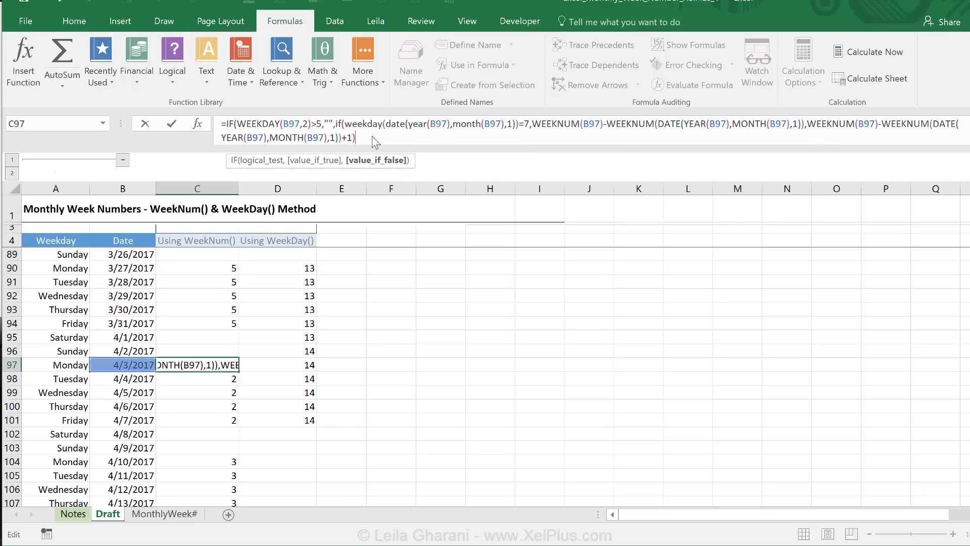
pyautogui.write(')')
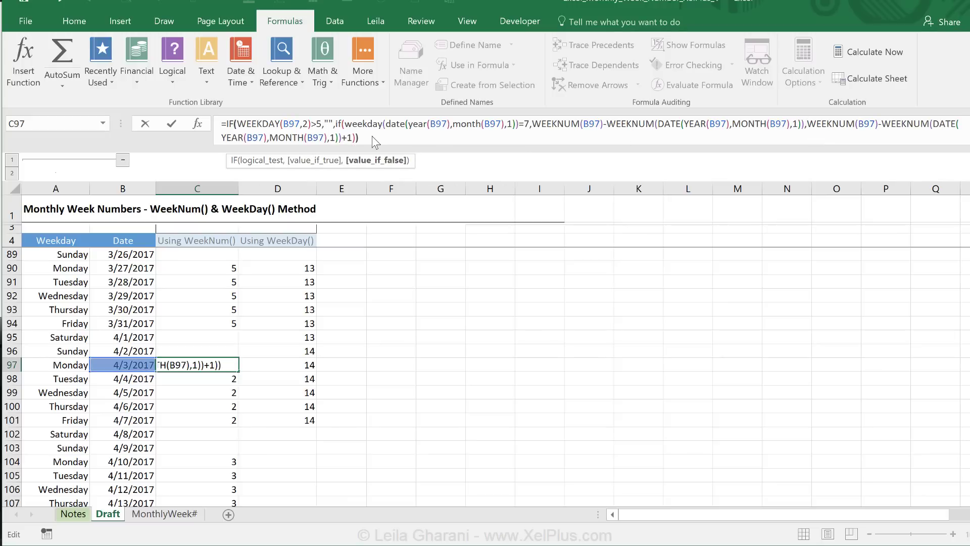
pyautogui.hotkey('ctrl', 'Return')
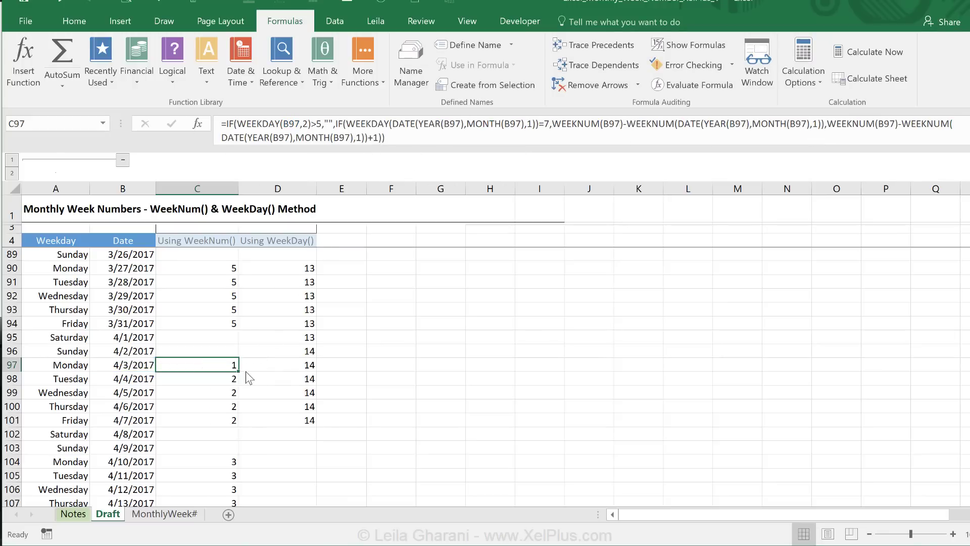
# Step: Fill the C97 formula down to C105 and up to C90, and clear the helper week numbers in D90:D101
pyautogui.moveTo(241, 371); pyautogui.dragTo(228, 475)
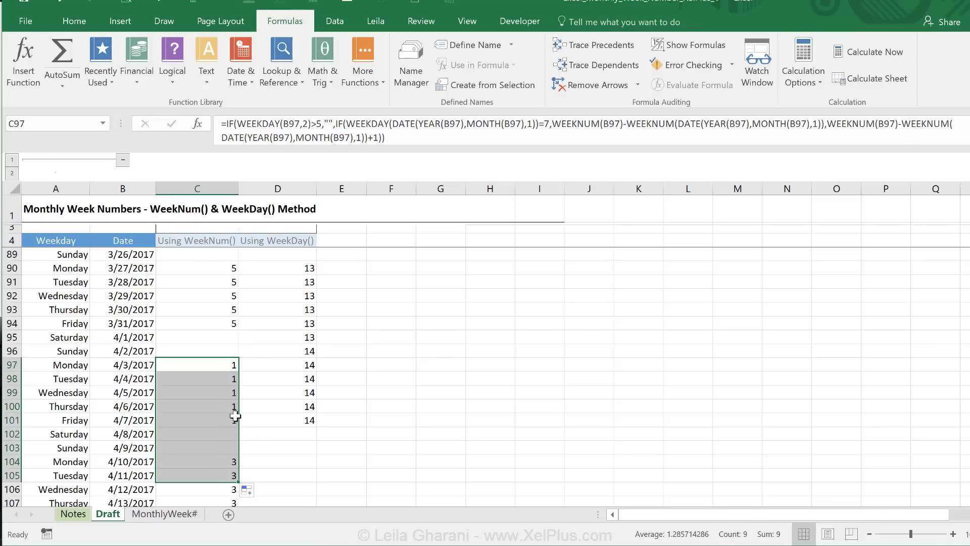
pyautogui.click(234, 365)
pyautogui.moveTo(238, 370); pyautogui.dragTo(234, 268)
pyautogui.click(231, 269)
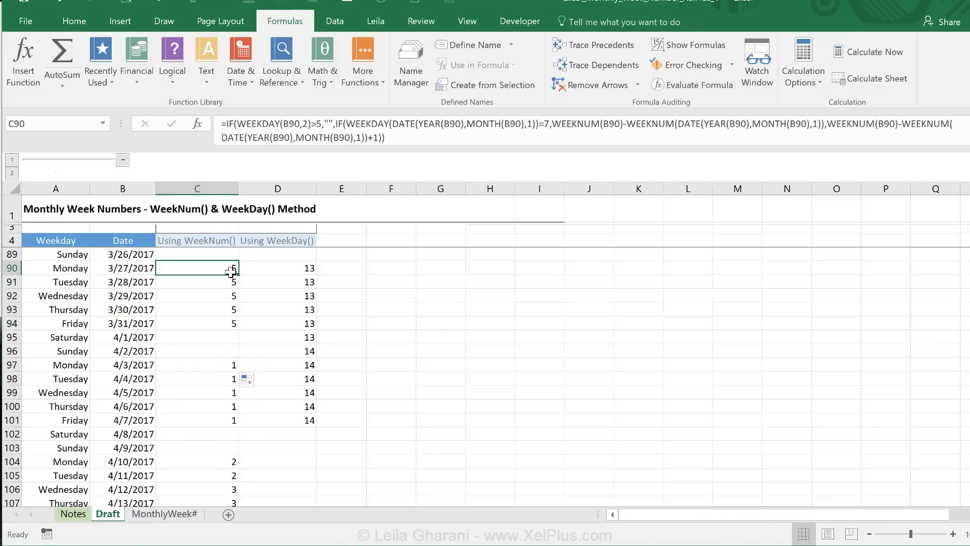
pyautogui.moveTo(286, 272); pyautogui.dragTo(270, 419)
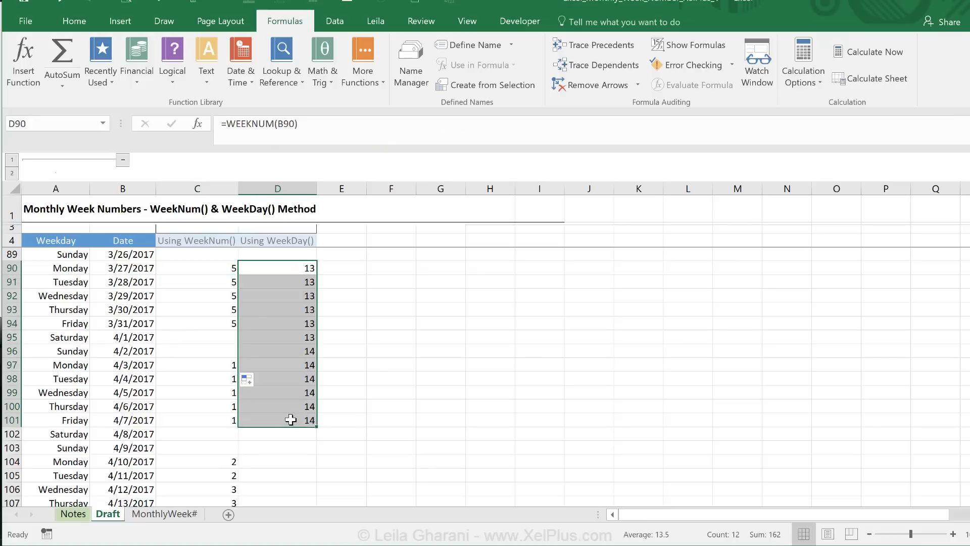
pyautogui.press('Delete')
# Step: Copy the C90 formula to C5 and fill it down the whole Using WeekNum() column
pyautogui.moveTo(214, 263); pyautogui.dragTo(212, 268)
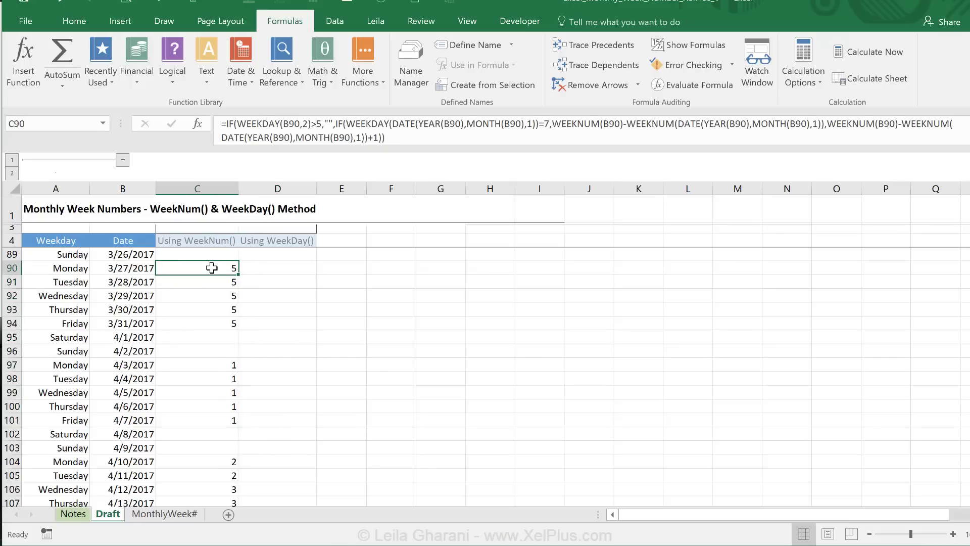
pyautogui.hotkey('ctrl', 'c')
pyautogui.hotkey('ctrl', 'Up')
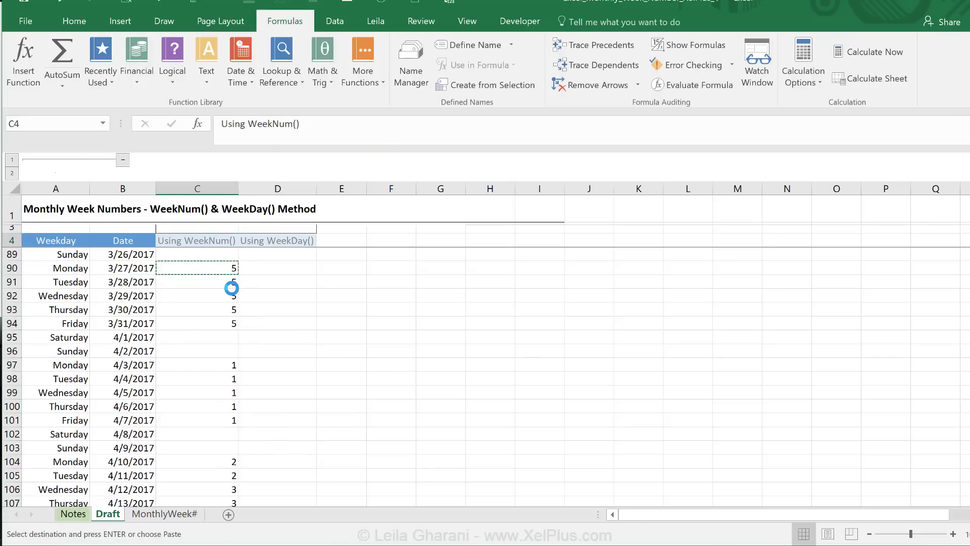
pyautogui.press('Down')
pyautogui.hotkey('ctrl', 'v')
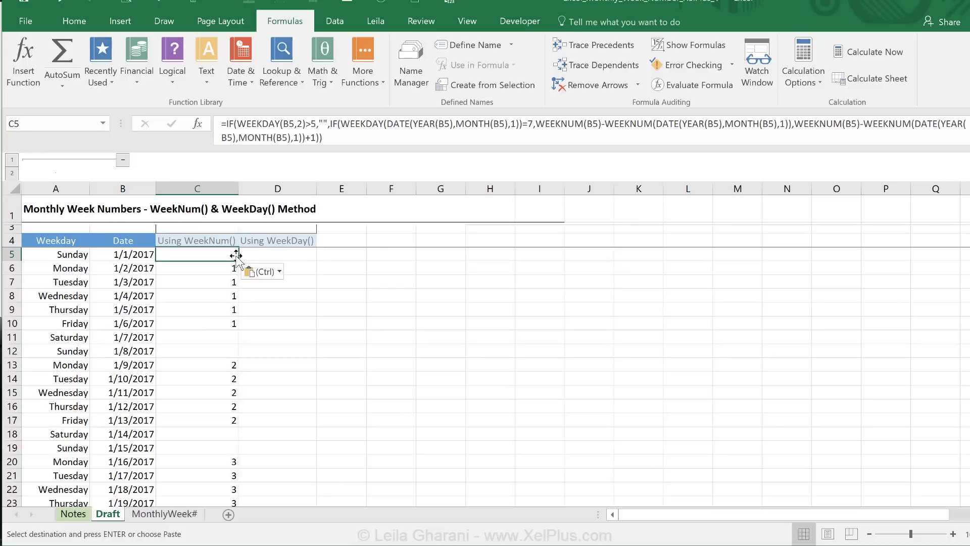
pyautogui.hotkey('ctrl', 'shift', 'Down')
pyautogui.press('Return')
# Step: Review the monthly week numbers in the Using WeekNum() column from January through June, checking weekends and month starts
pyautogui.click(222, 295)
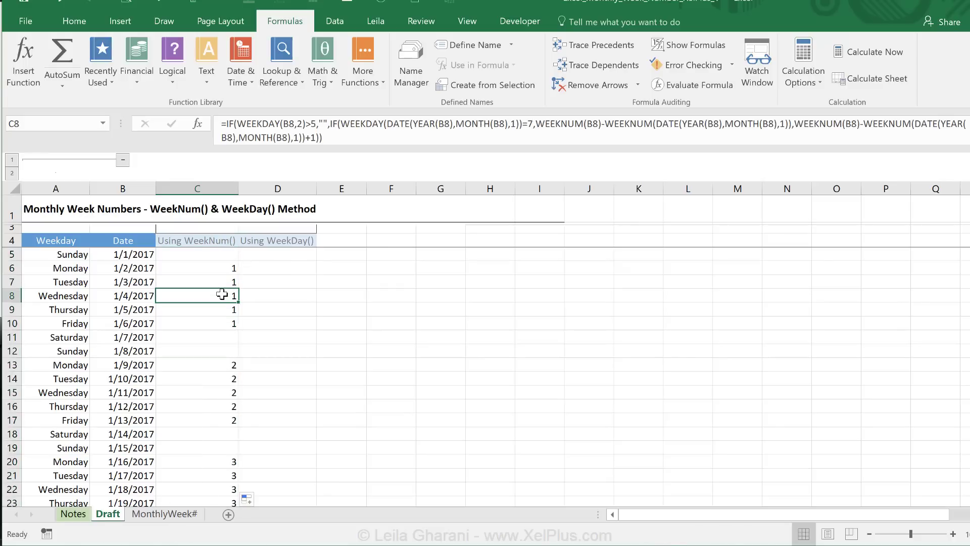
pyautogui.scroll(-16, 222, 295)
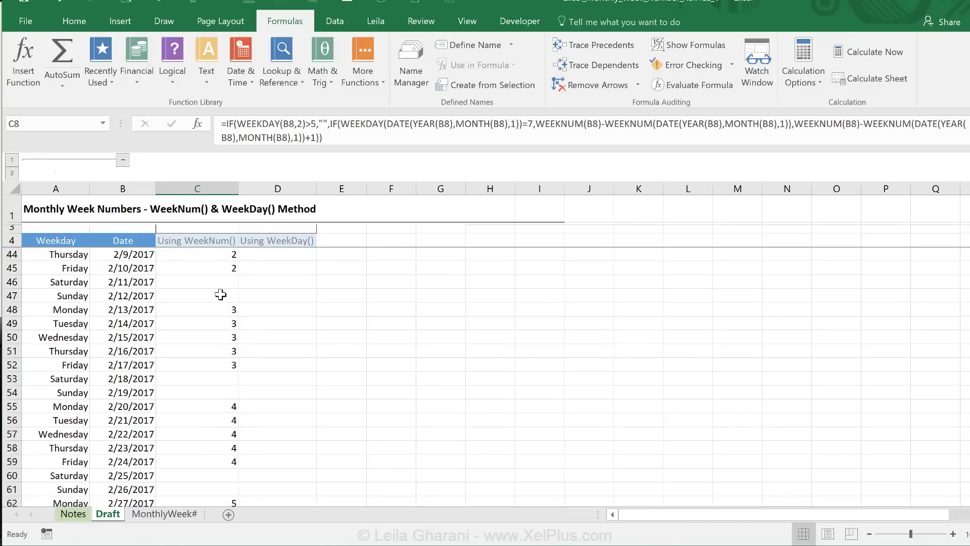
pyautogui.scroll(-12, 220, 294)
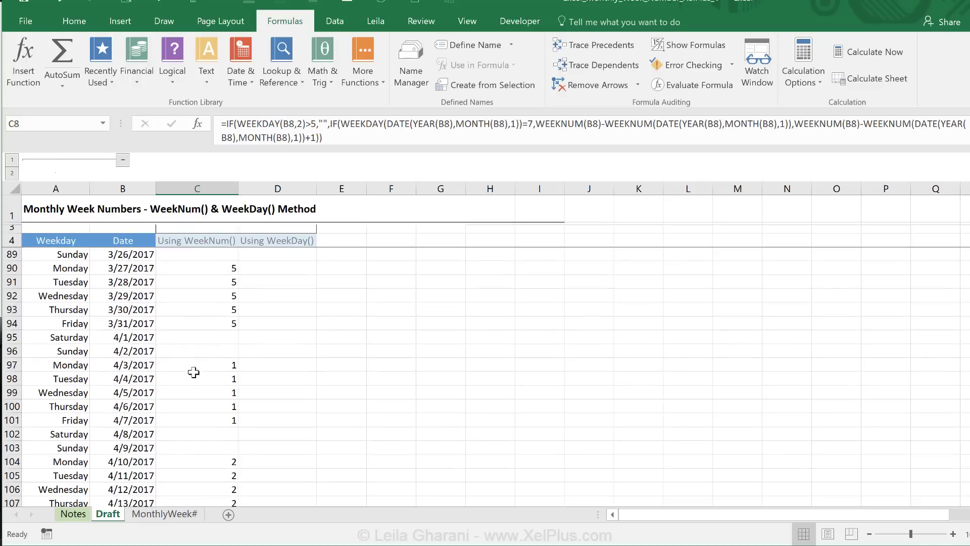
pyautogui.scroll(-14, 205, 359)
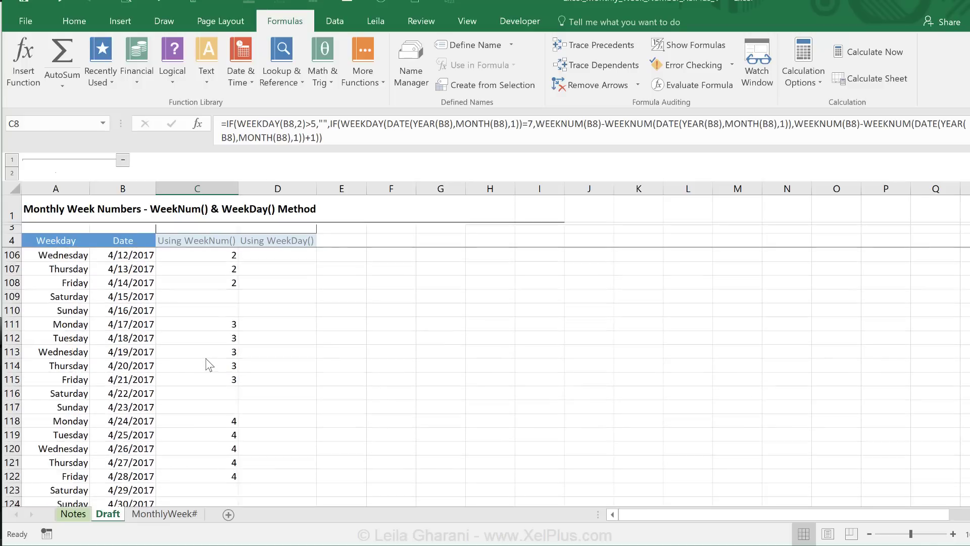
pyautogui.scroll(-9, 209, 363)
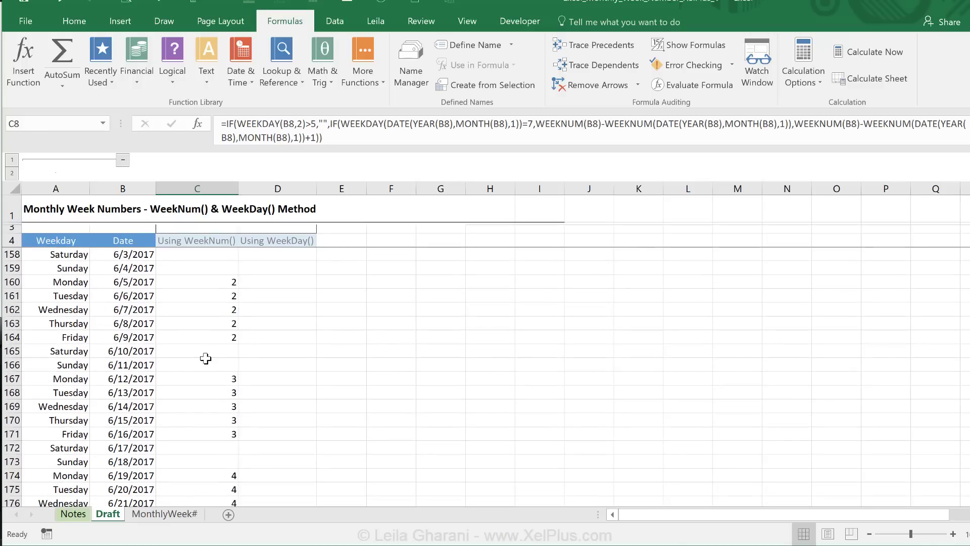
pyautogui.scroll(-2, 209, 363)
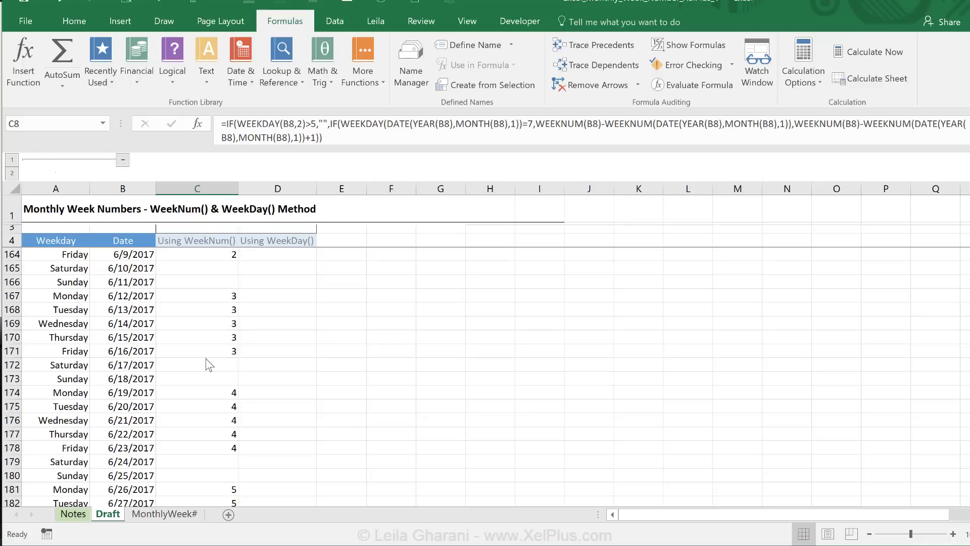
pyautogui.scroll(1, 205, 359)
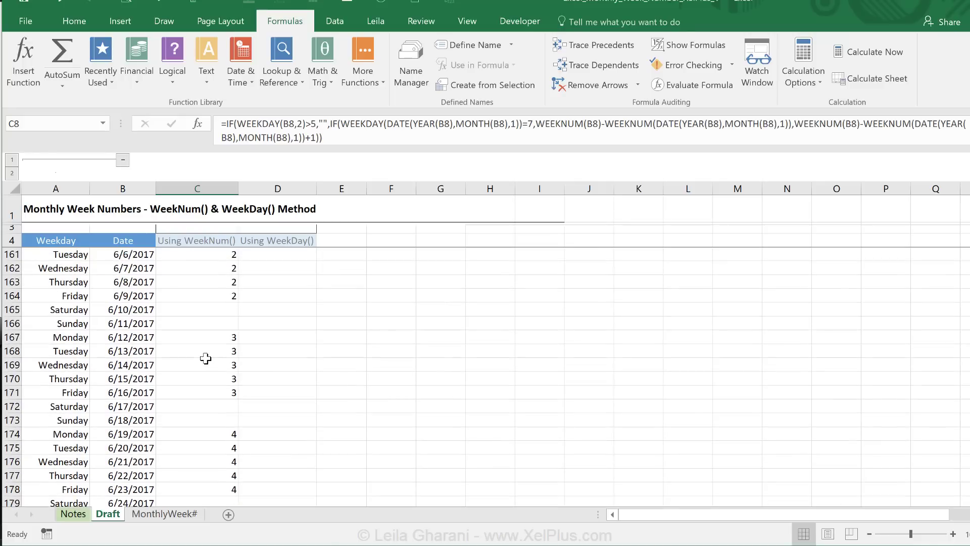
pyautogui.scroll(-5, 206, 359)
# Step: Examine the week split between January and February in rows 34 to 38 and the full week in rows 41 to 45
pyautogui.click(147, 393)
pyautogui.click(174, 394)
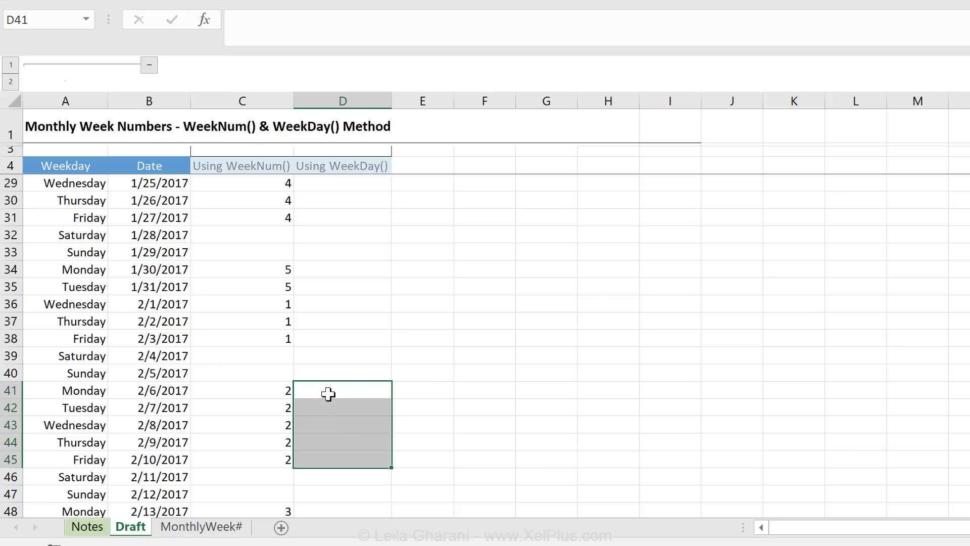
pyautogui.click(319, 408)
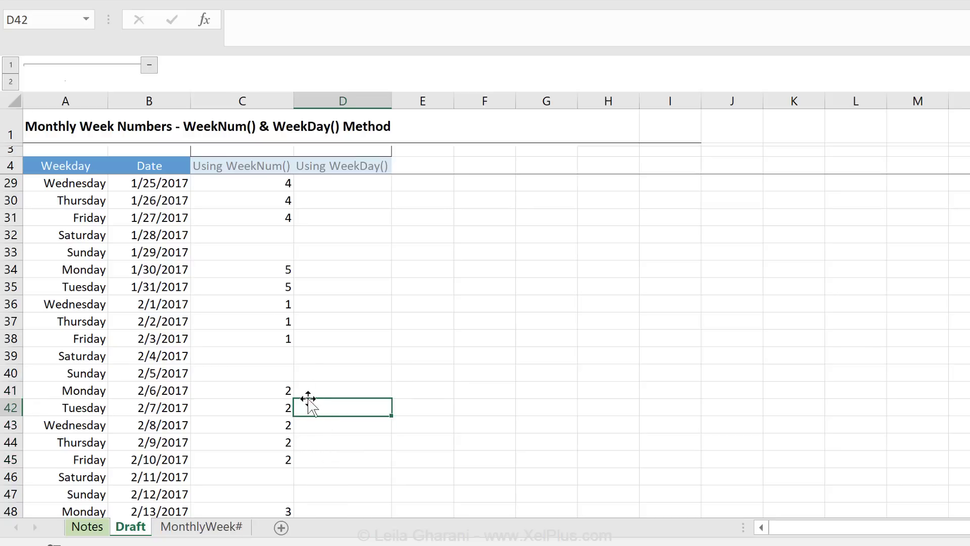
pyautogui.moveTo(320, 298); pyautogui.dragTo(313, 335)
pyautogui.click(313, 335)
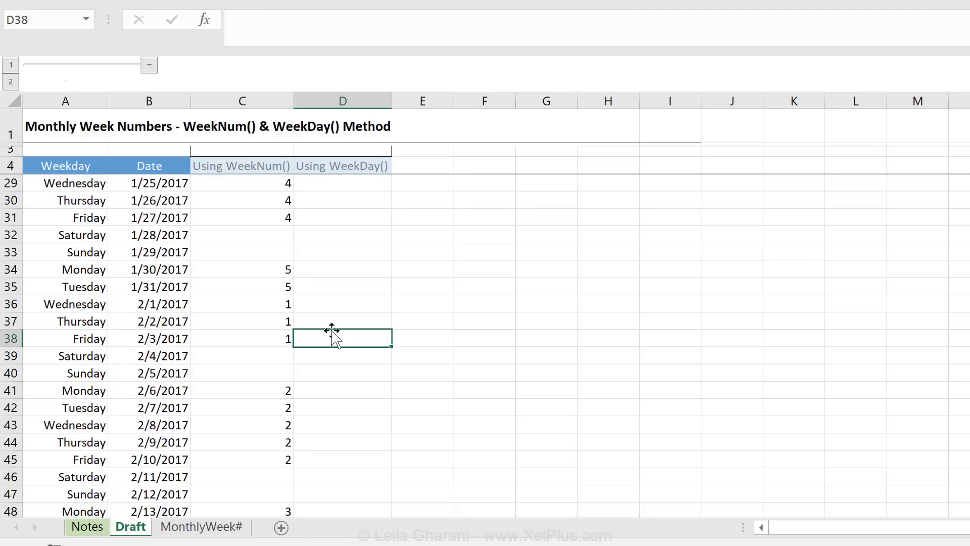
pyautogui.click(332, 268)
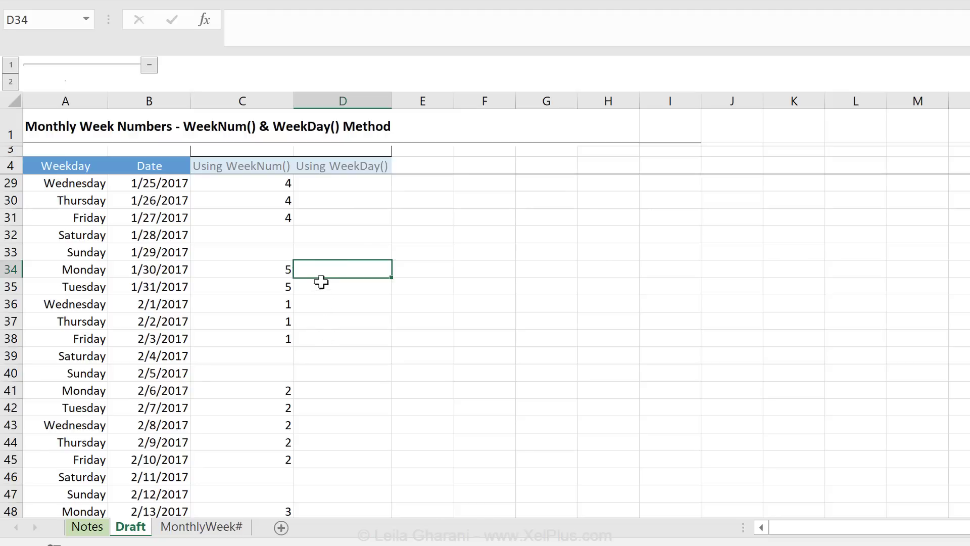
pyautogui.moveTo(314, 271); pyautogui.dragTo(304, 335)
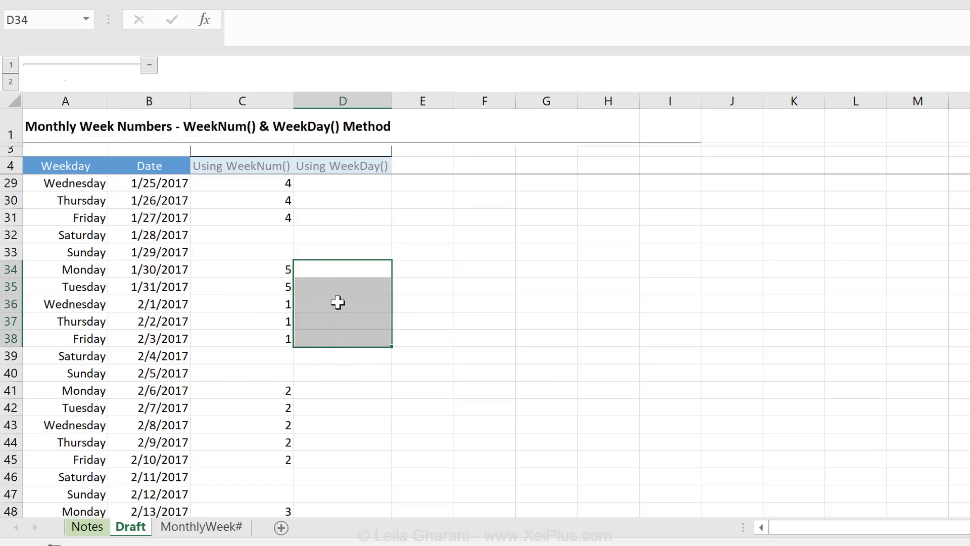
pyautogui.moveTo(334, 268); pyautogui.dragTo(313, 343)
# Step: Enter =WEEKDAY(B6,3) in D6 of the Using WeekDay() column and fill it down to D17
pyautogui.scroll(-1, 374, 435)
pyautogui.scroll(8, 384, 394)
pyautogui.click(329, 203)
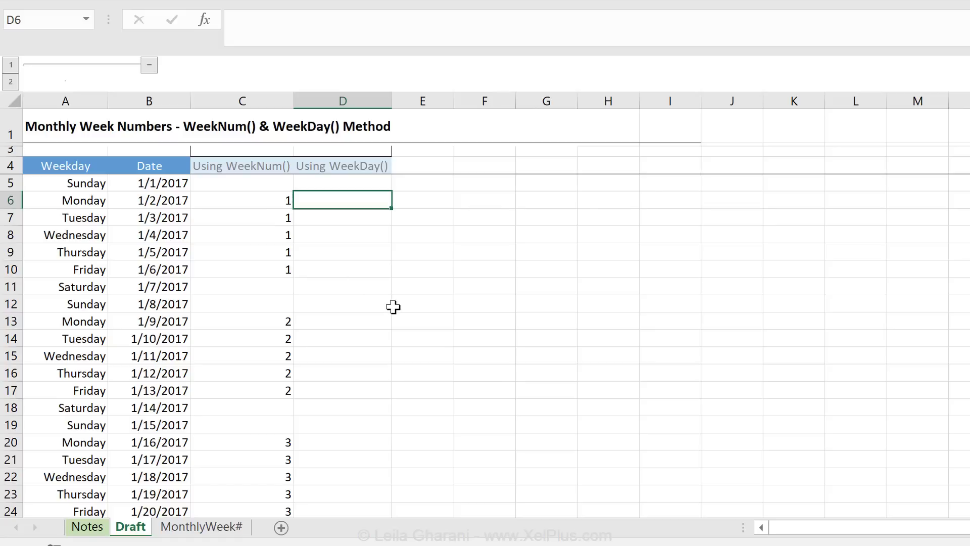
pyautogui.write('=weekd')
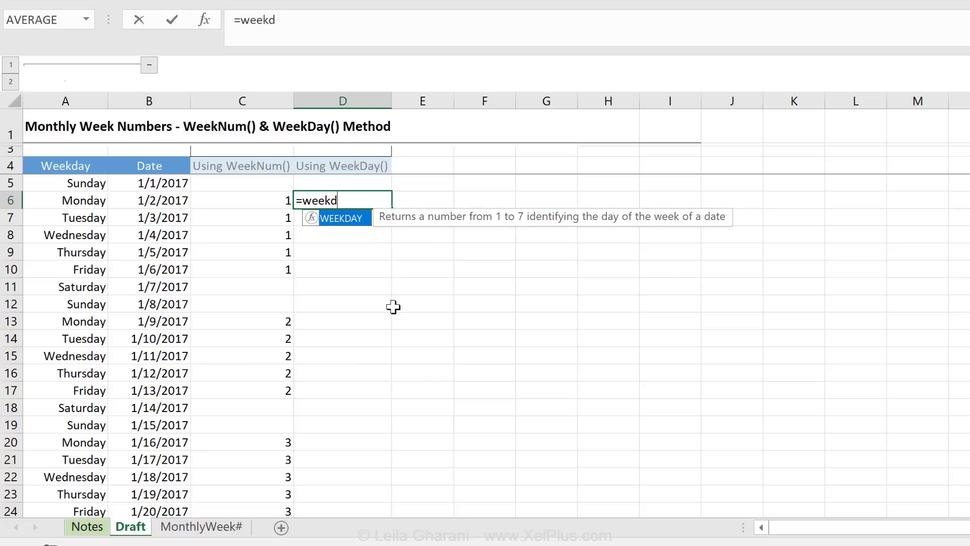
pyautogui.write('ay(')
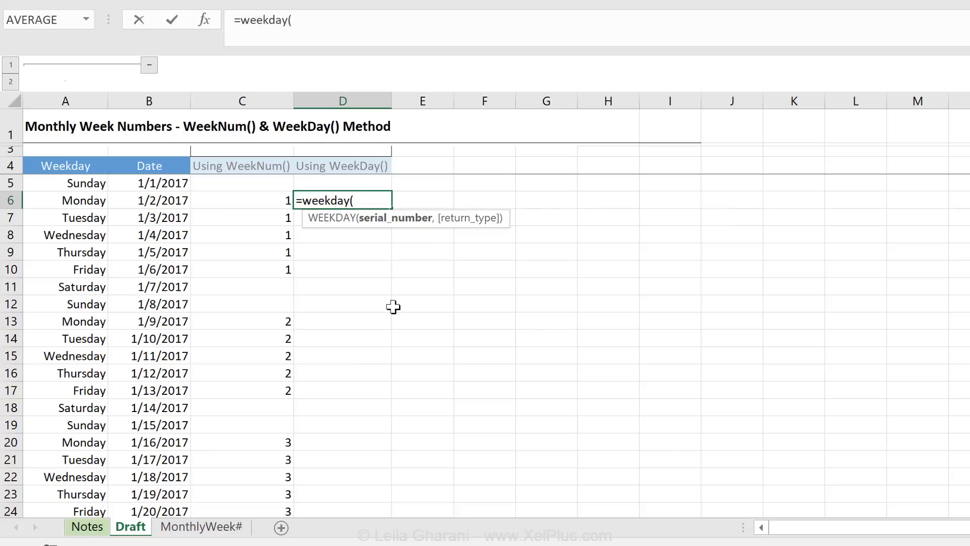
pyautogui.click(137, 202)
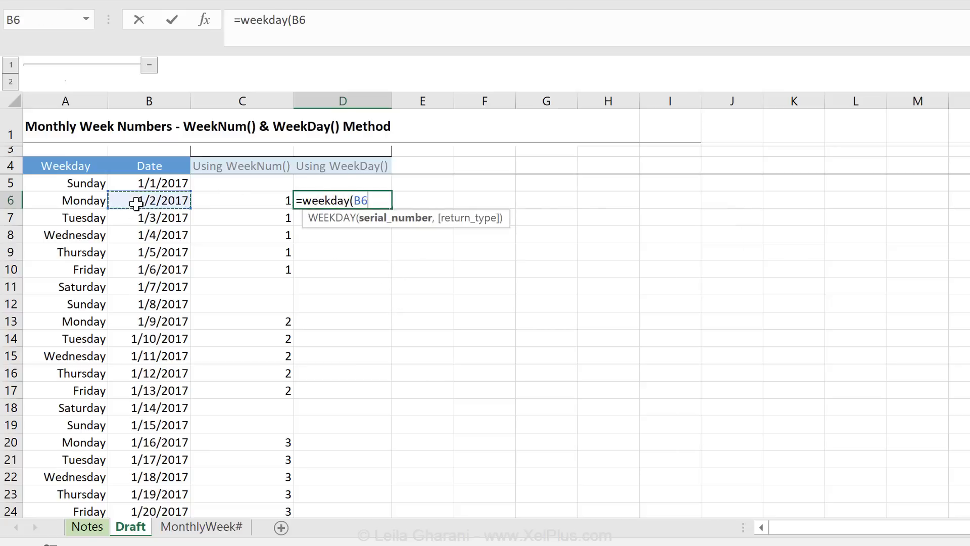
pyautogui.write(',')
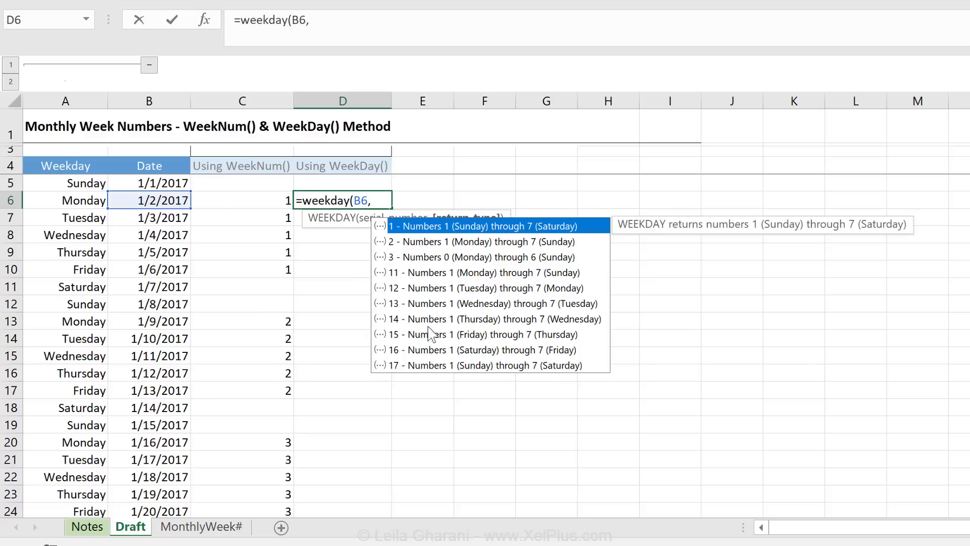
pyautogui.doubleClick(428, 259)
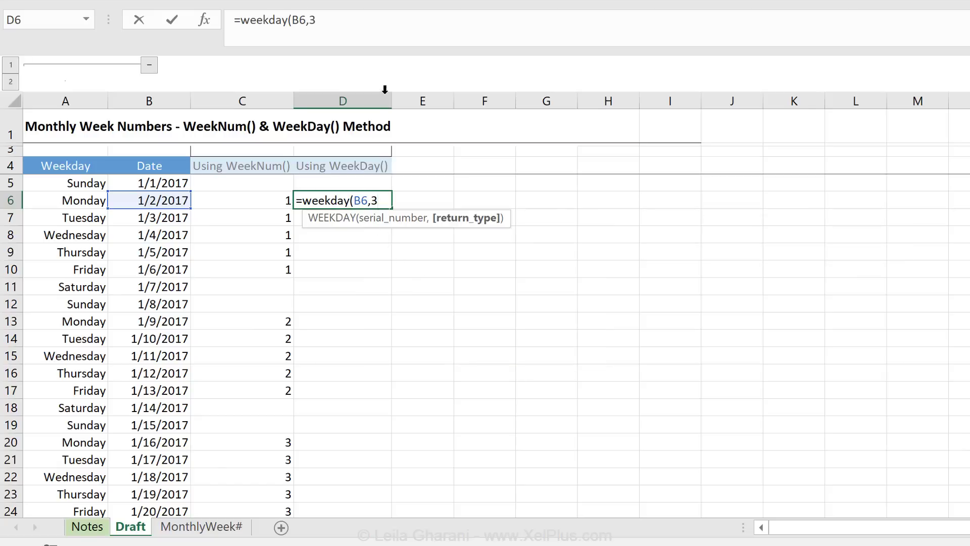
pyautogui.write(')')
pyautogui.hotkey('ctrl', 'Return')
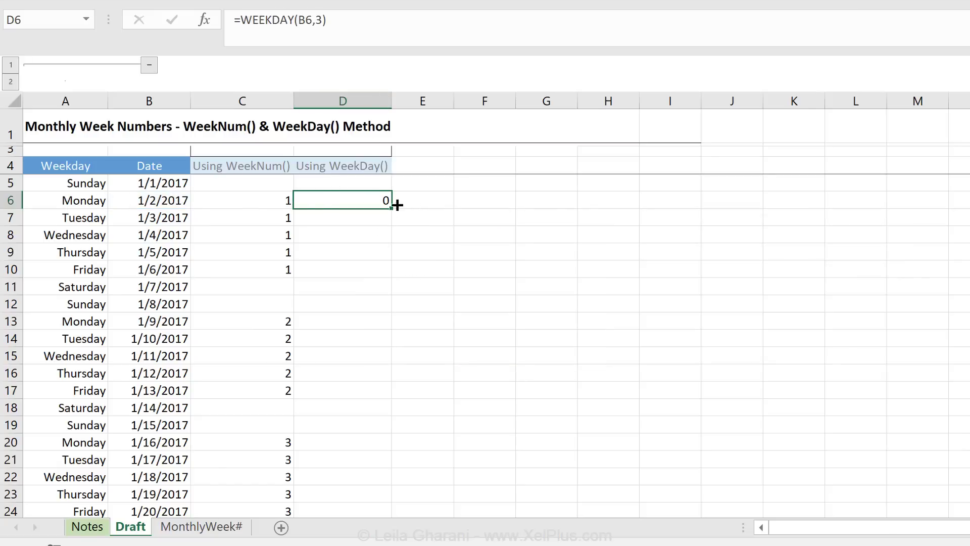
pyautogui.moveTo(389, 216); pyautogui.dragTo(392, 396)
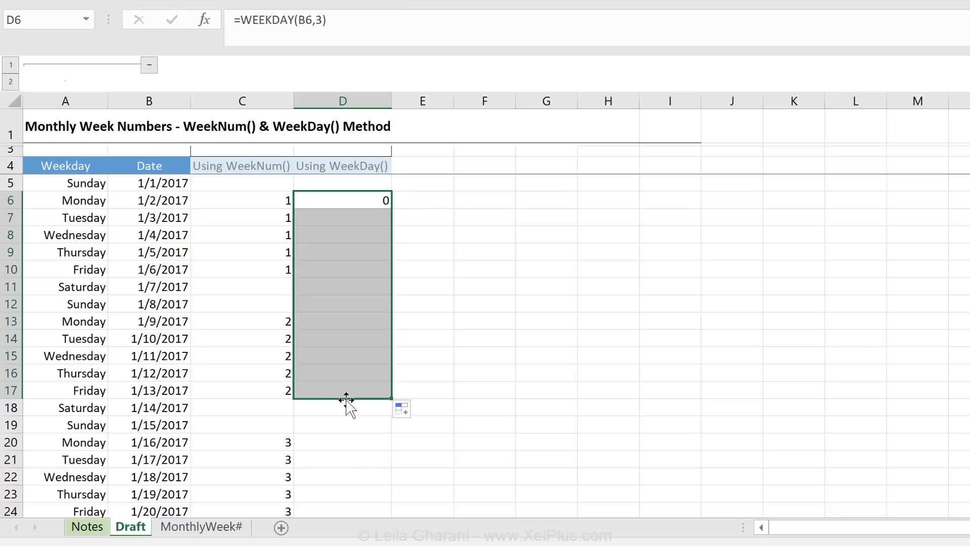
# Step: Compare the weekday numbers in the Using WeekDay() column with the dates to relate each day to its week's Monday
pyautogui.click(351, 216)
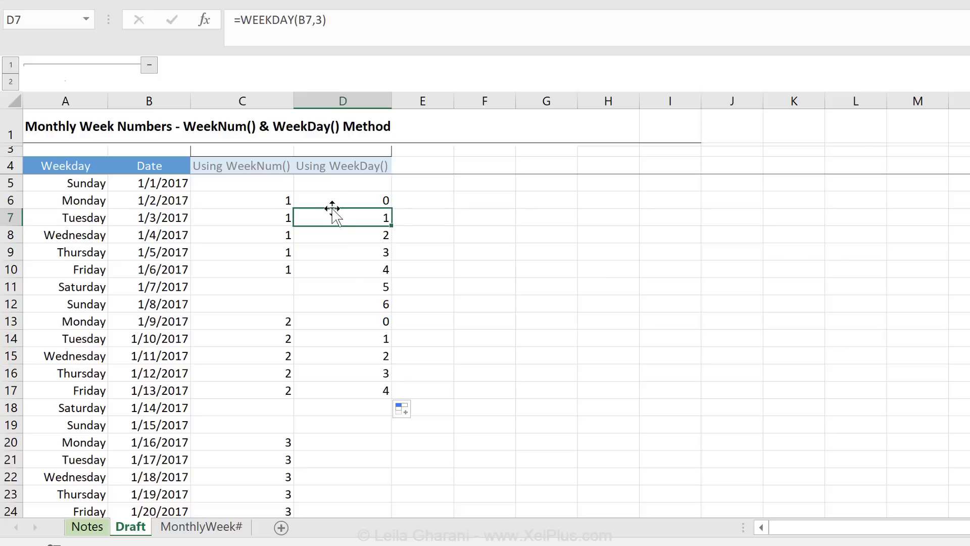
pyautogui.click(337, 301)
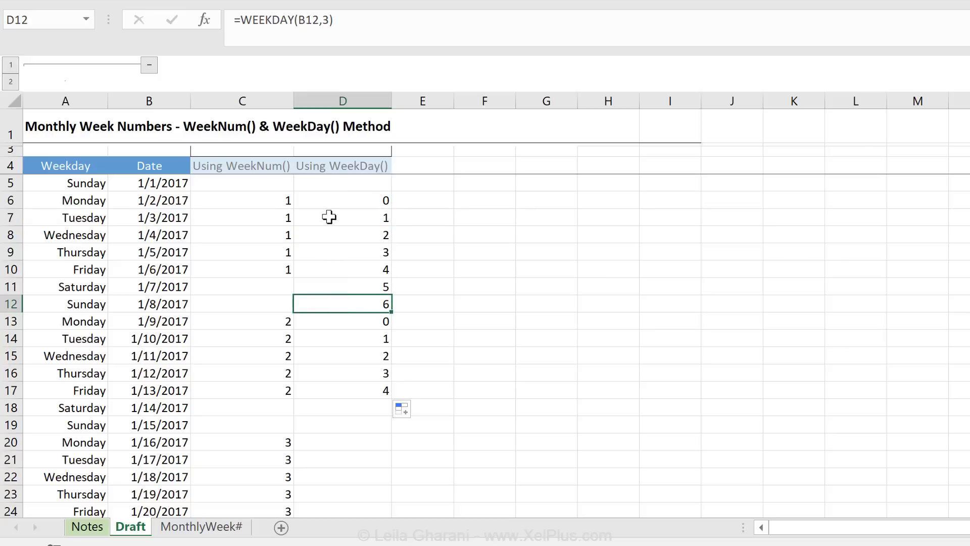
pyautogui.click(329, 198)
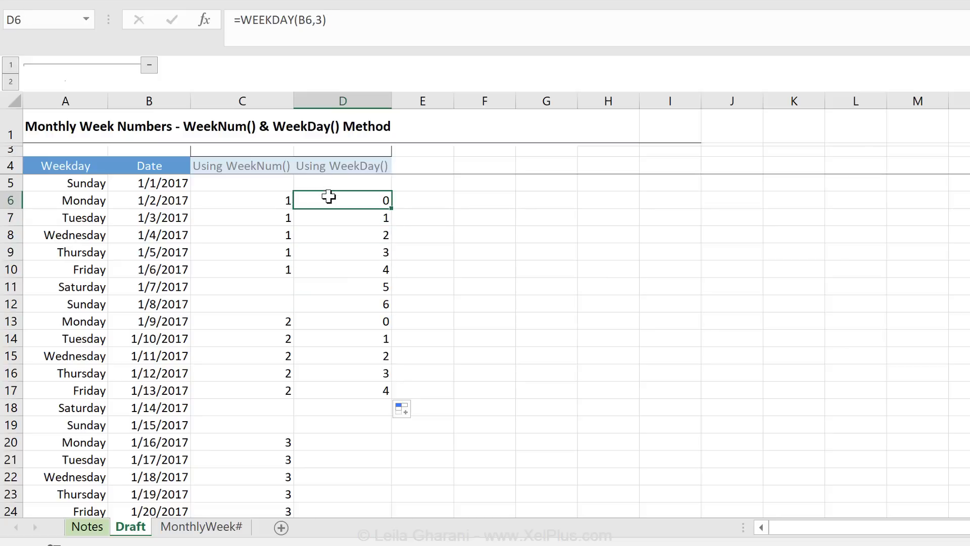
pyautogui.click(351, 320)
pyautogui.click(360, 337)
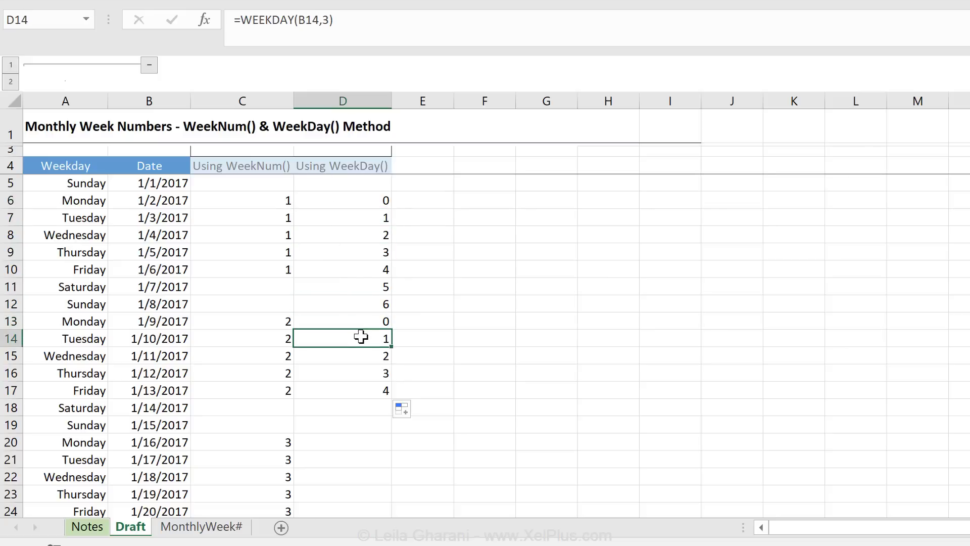
pyautogui.click(333, 204)
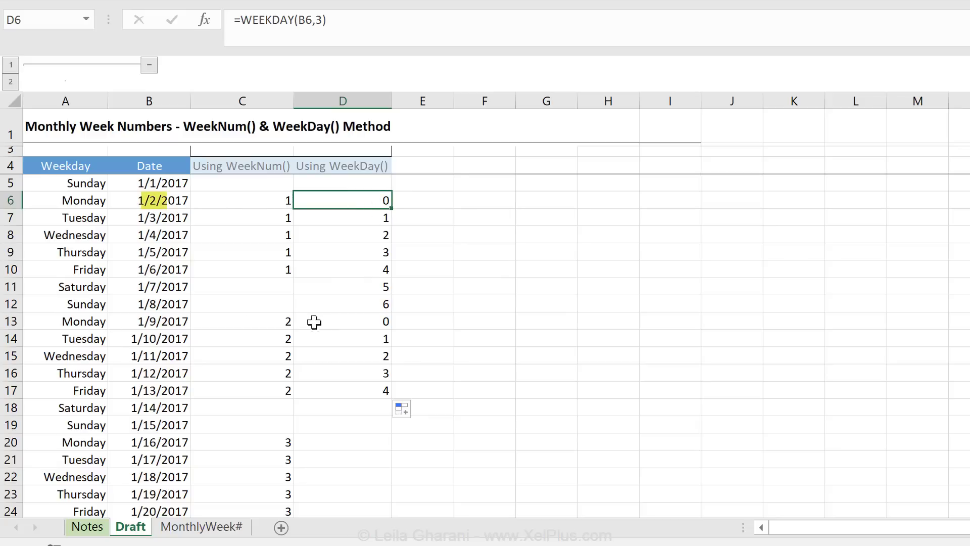
pyautogui.moveTo(314, 322); pyautogui.dragTo(314, 402)
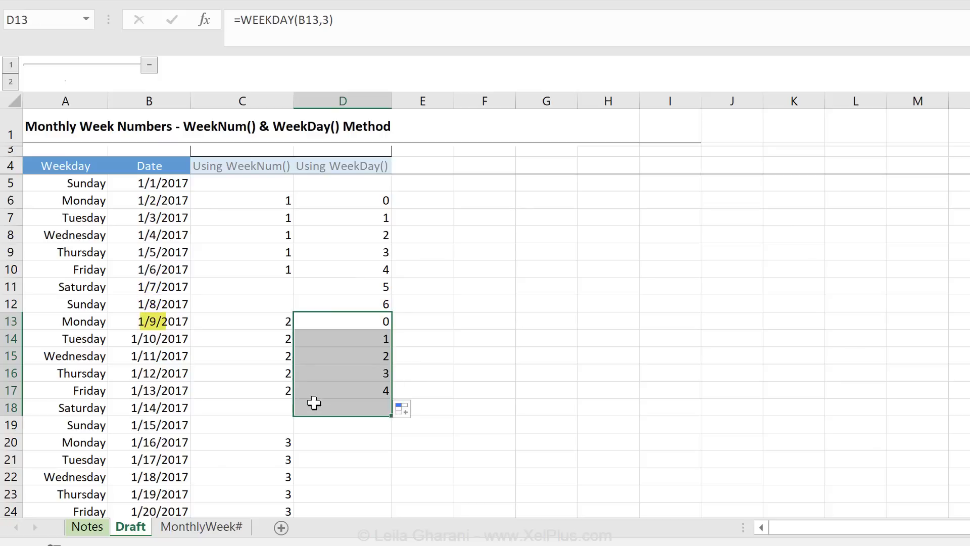
pyautogui.scroll(-1, 305, 381)
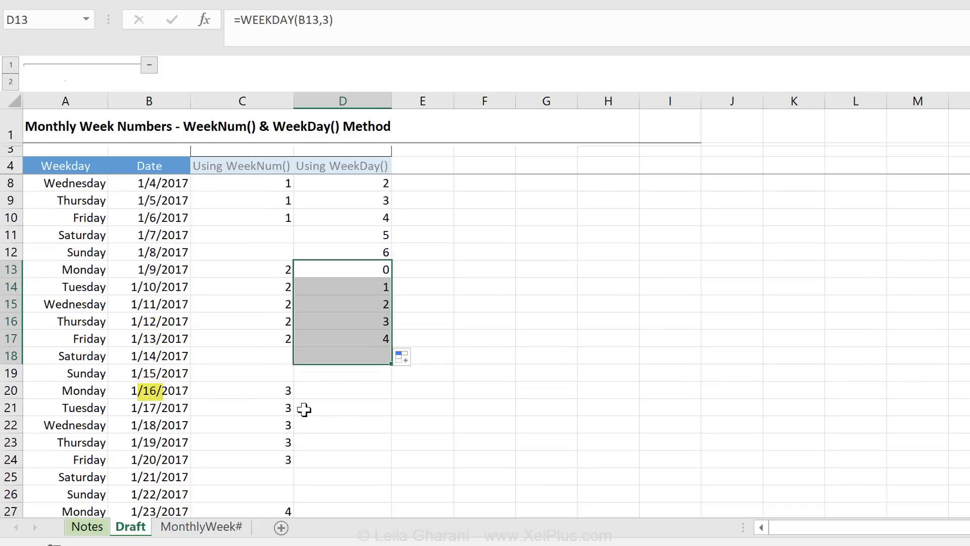
pyautogui.moveTo(344, 389); pyautogui.dragTo(343, 461)
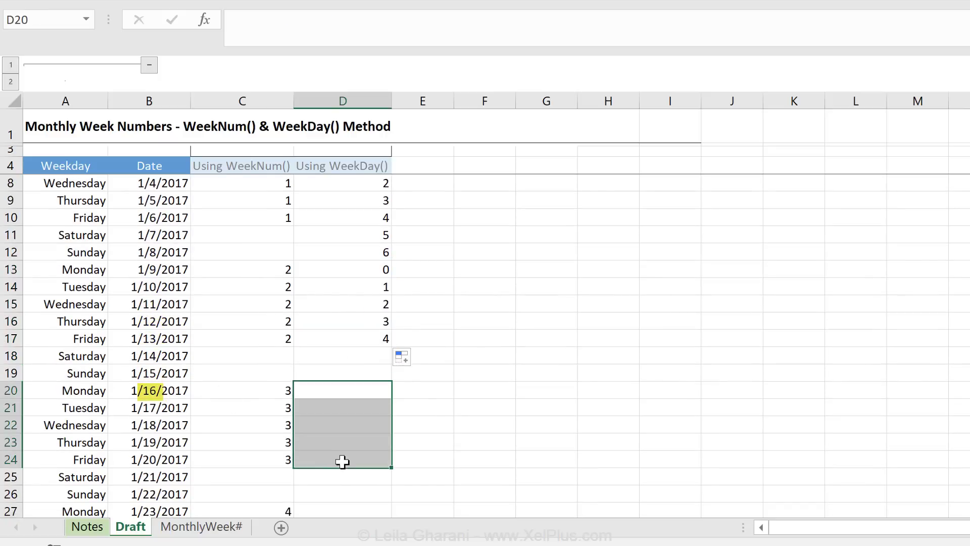
pyautogui.scroll(1, 343, 461)
# Step: Change the D6 formula to =DAY(B6-WEEKDAY(B6,3)) so it returns the day of the month of that week's Monday
pyautogui.click(348, 199)
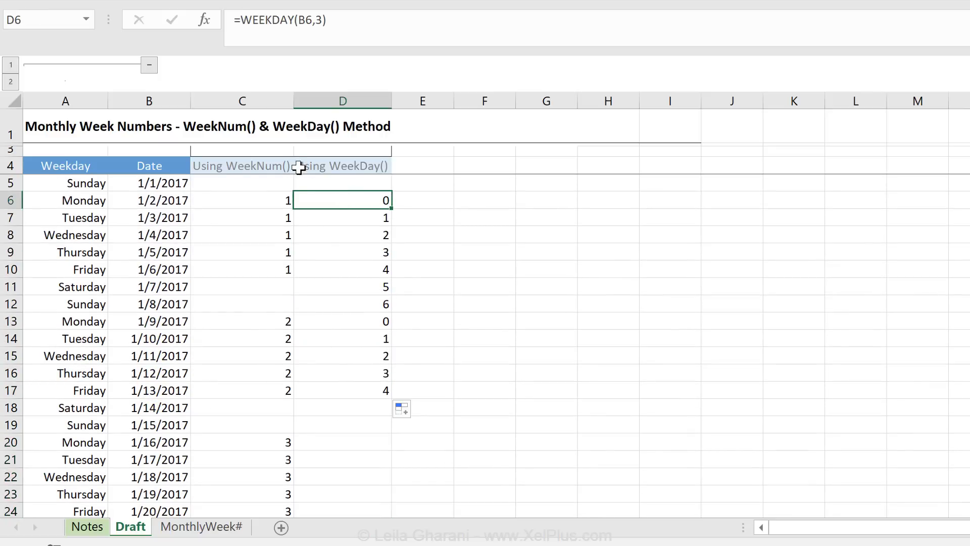
pyautogui.click(245, 23)
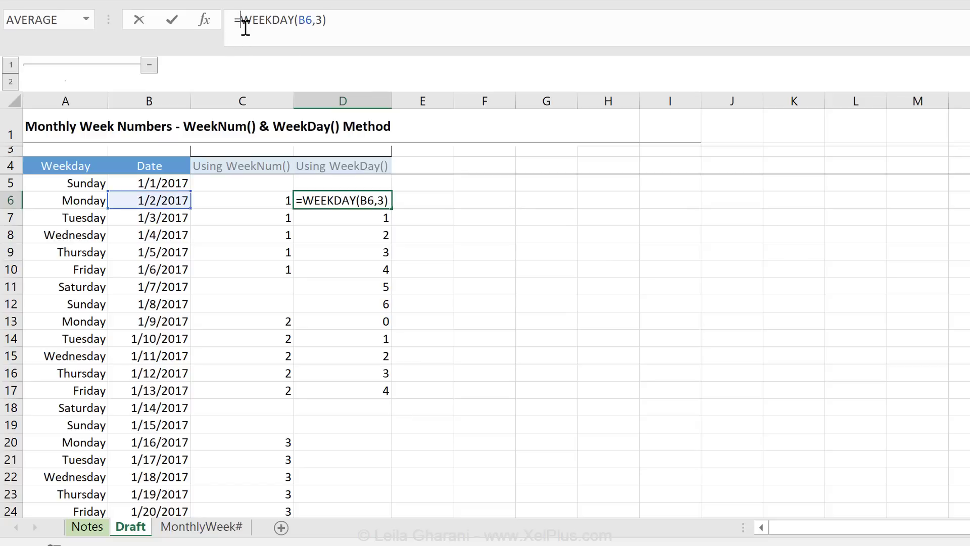
pyautogui.write('day(')
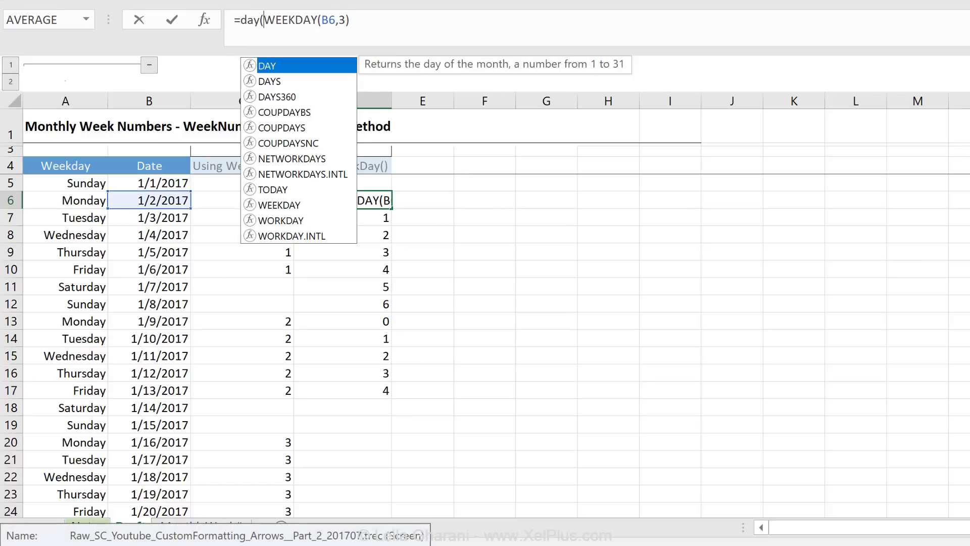
pyautogui.click(154, 200)
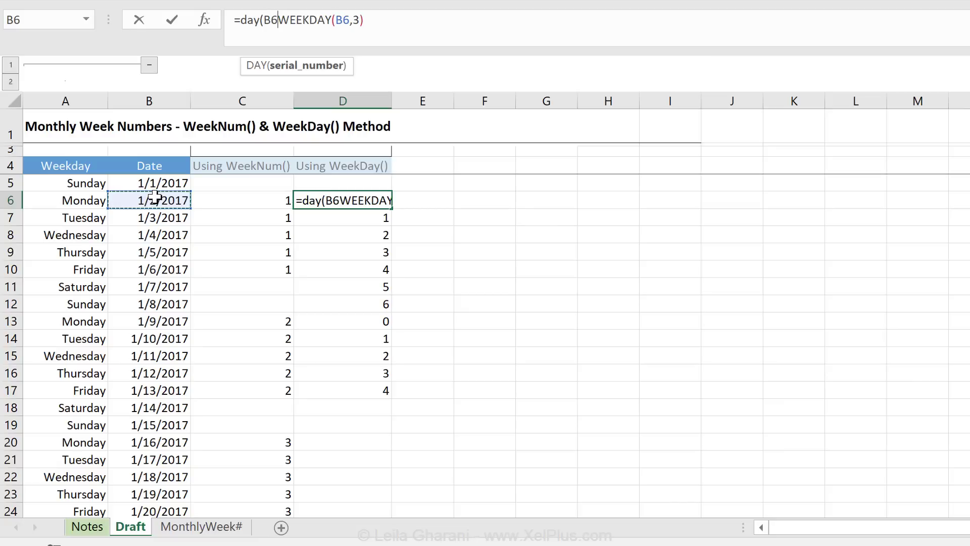
pyautogui.write('-')
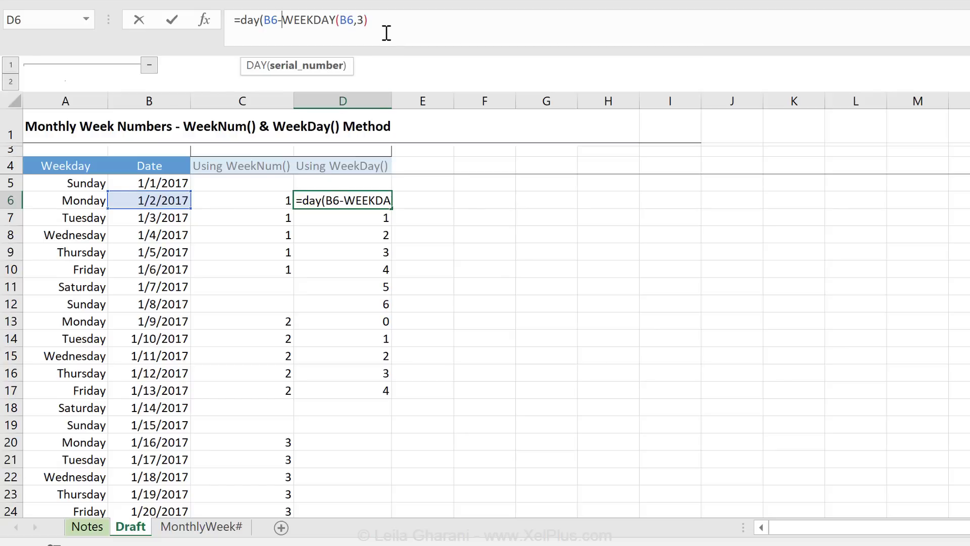
pyautogui.write(')')
pyautogui.hotkey('ctrl', 'Return')
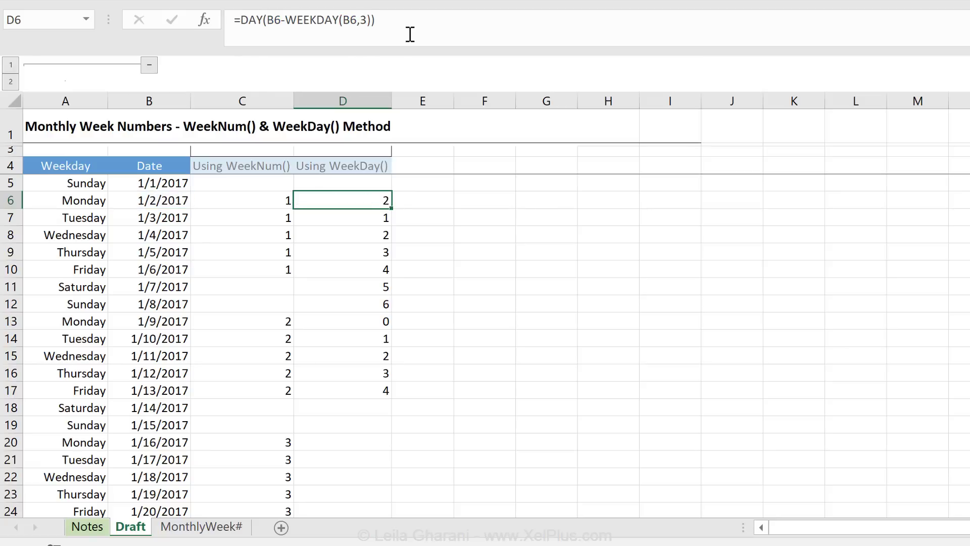
pyautogui.click(351, 223)
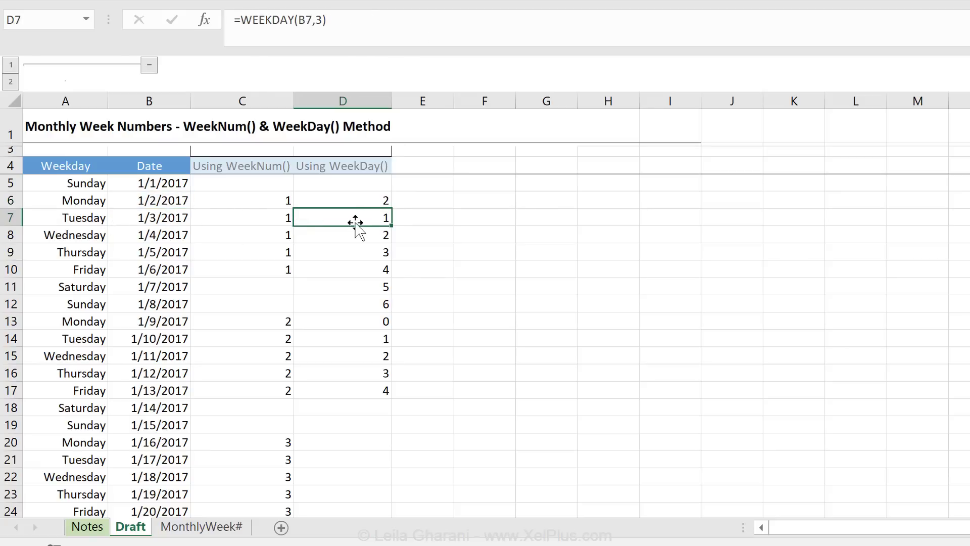
# Step: Fill the D6 formula =DAY(B6-WEEKDAY(B6,3)) down the Using WeekDay() column alongside all the dates
pyautogui.click(148, 241)
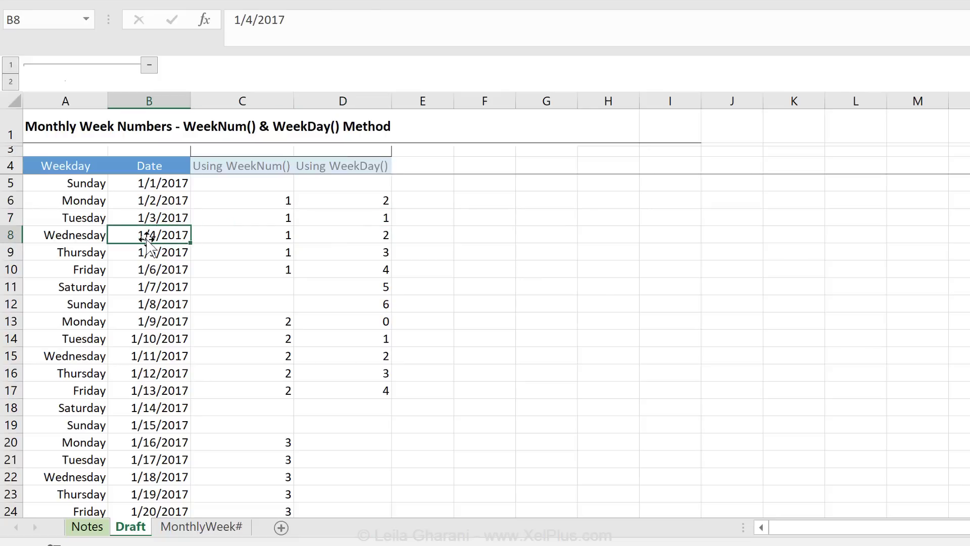
pyautogui.click(339, 235)
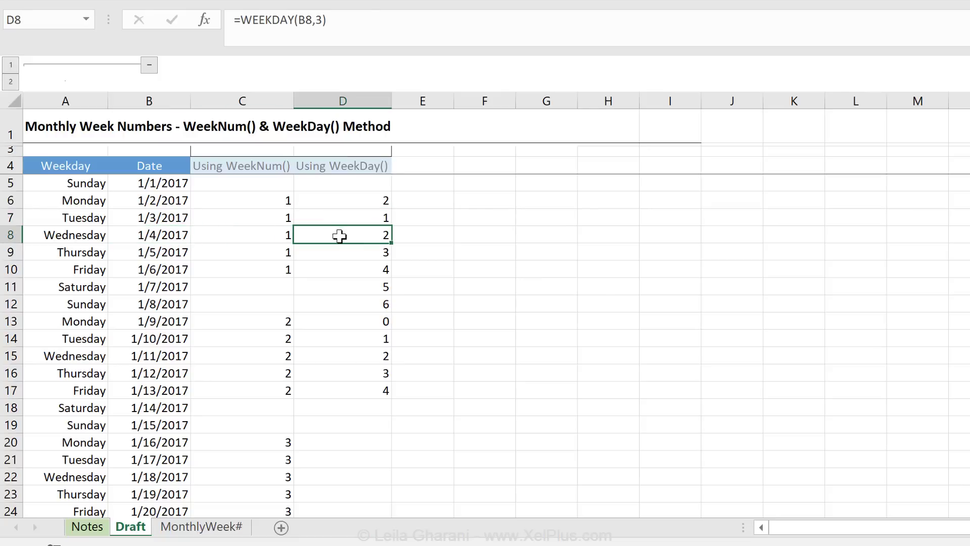
pyautogui.click(329, 201)
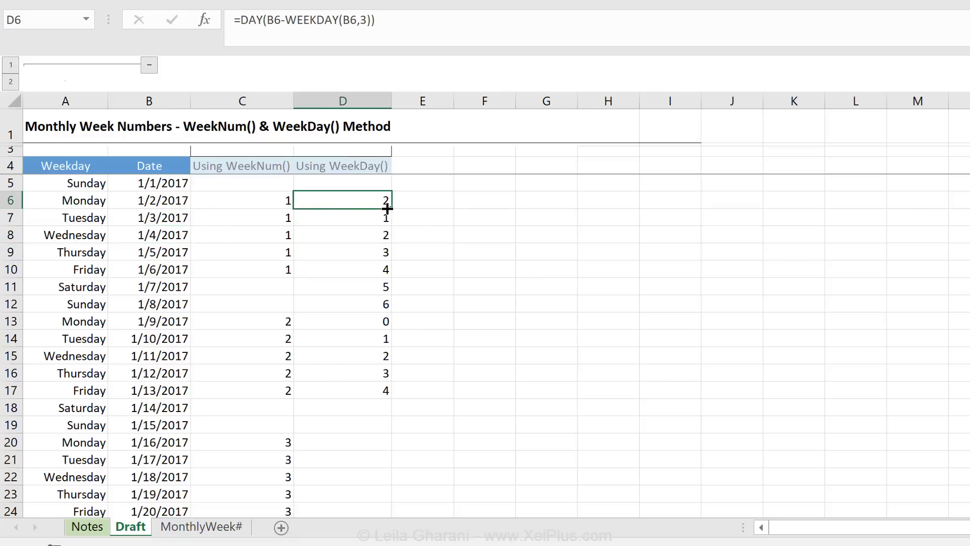
pyautogui.moveTo(389, 209); pyautogui.dragTo(382, 396)
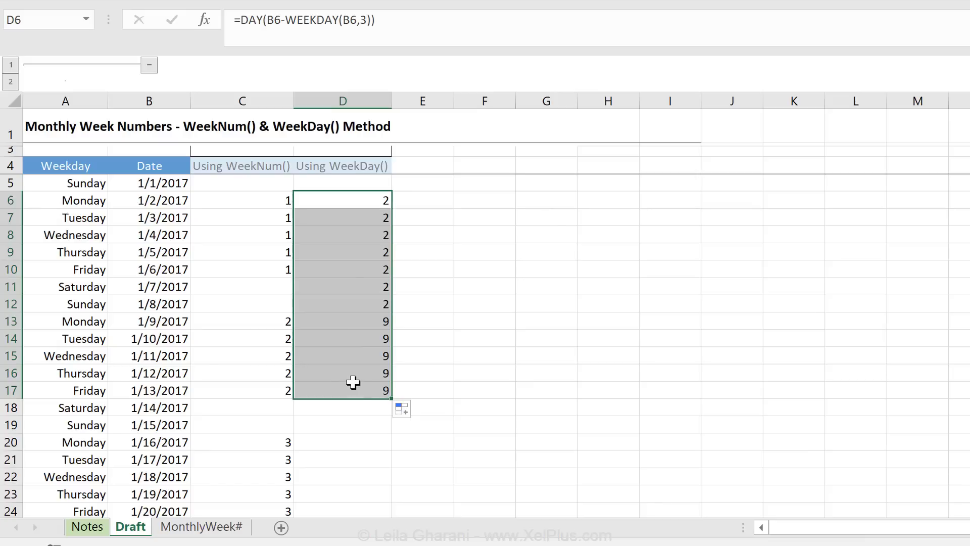
pyautogui.doubleClick(391, 401)
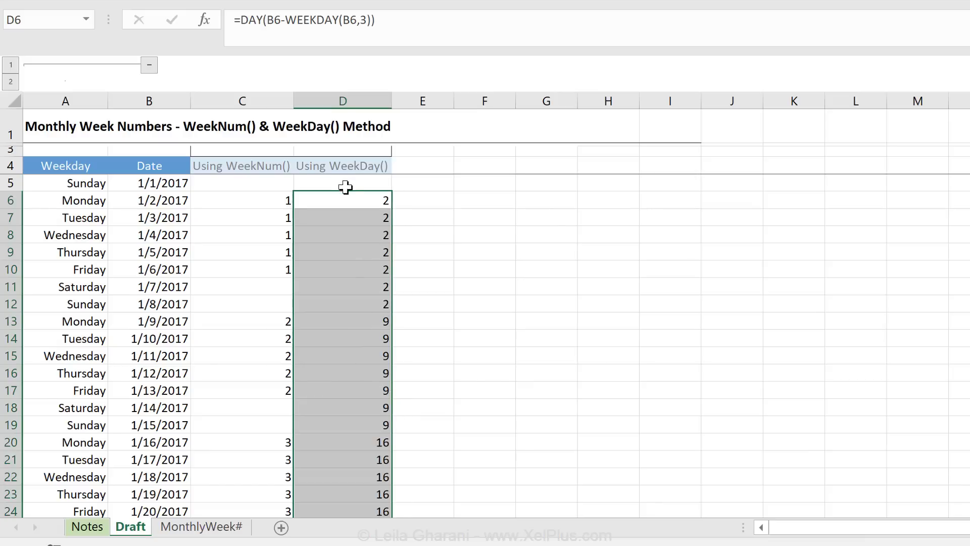
# Step: Review the Monday day numbers in the Using WeekDay() column across the January, February and March weeks
pyautogui.scroll(-3, 357, 303)
pyautogui.click(356, 335)
pyautogui.scroll(-3, 350, 342)
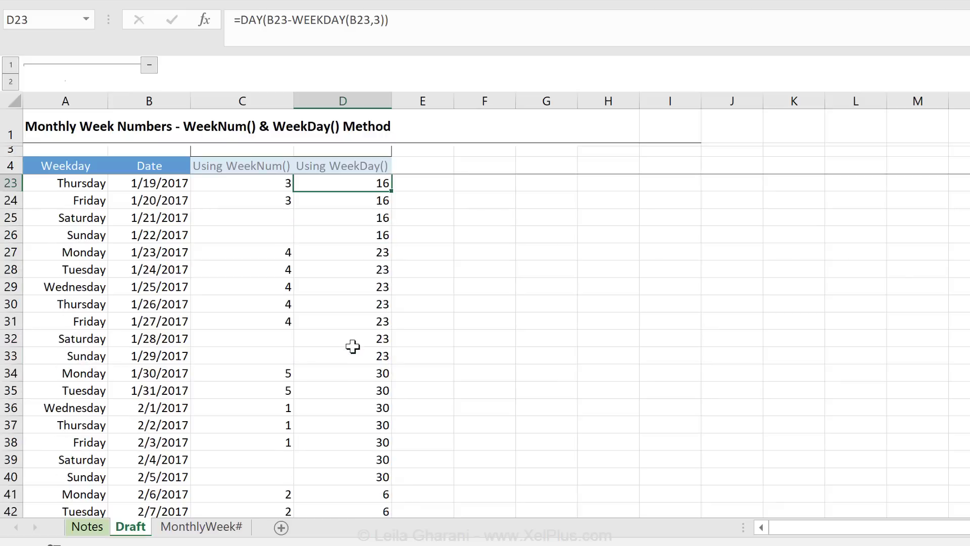
pyautogui.click(337, 424)
pyautogui.scroll(-12, 337, 424)
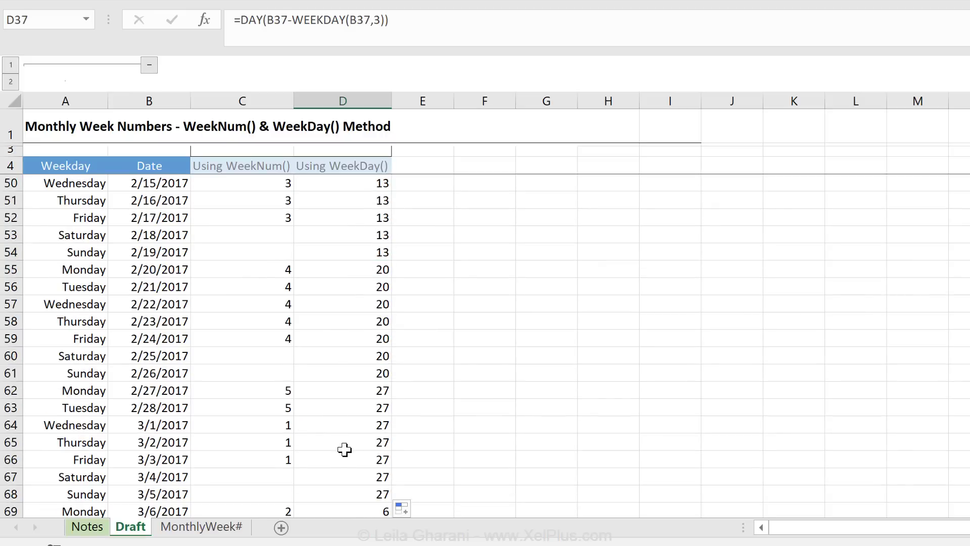
pyautogui.scroll(-5, 347, 457)
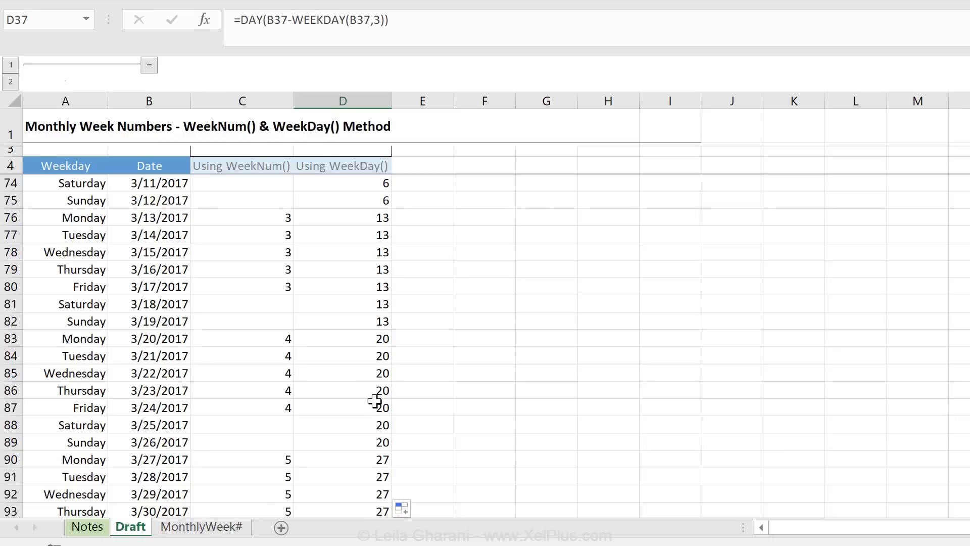
pyautogui.scroll(20, 374, 401)
# Step: Insert WEEKNUM(DATE(YEAR(B6),1, before the DAY expression in the D6 formula so the Monday's day is treated as a January date
pyautogui.click(369, 202)
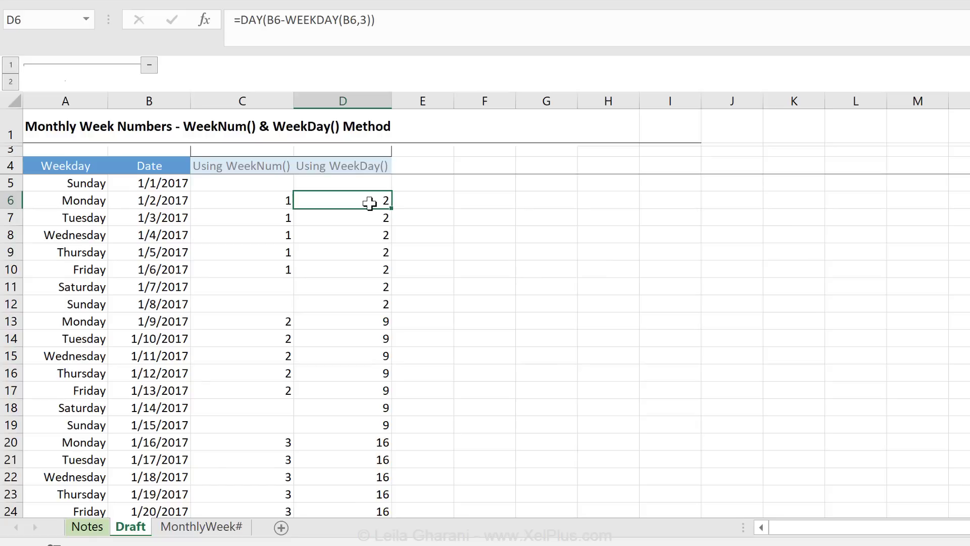
pyautogui.click(237, 20)
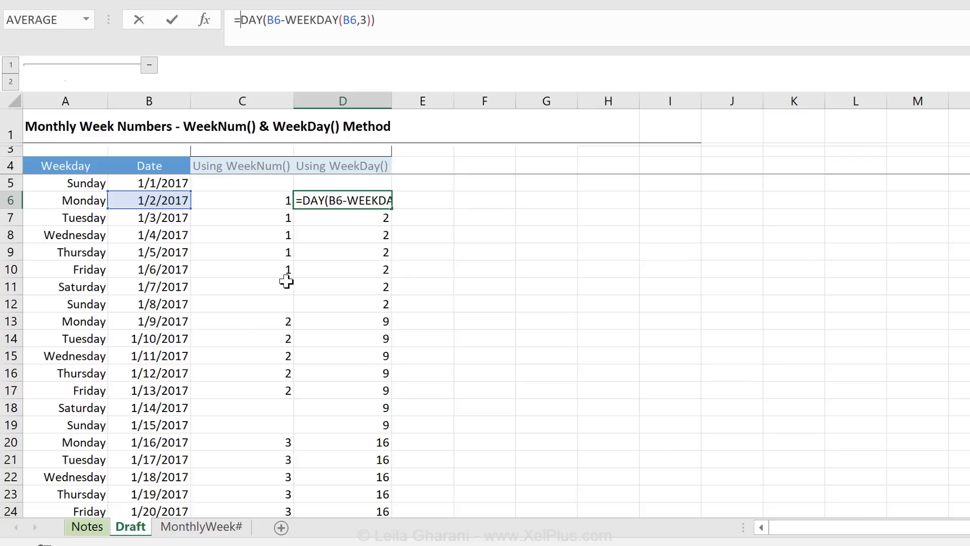
pyautogui.write('weeknu')
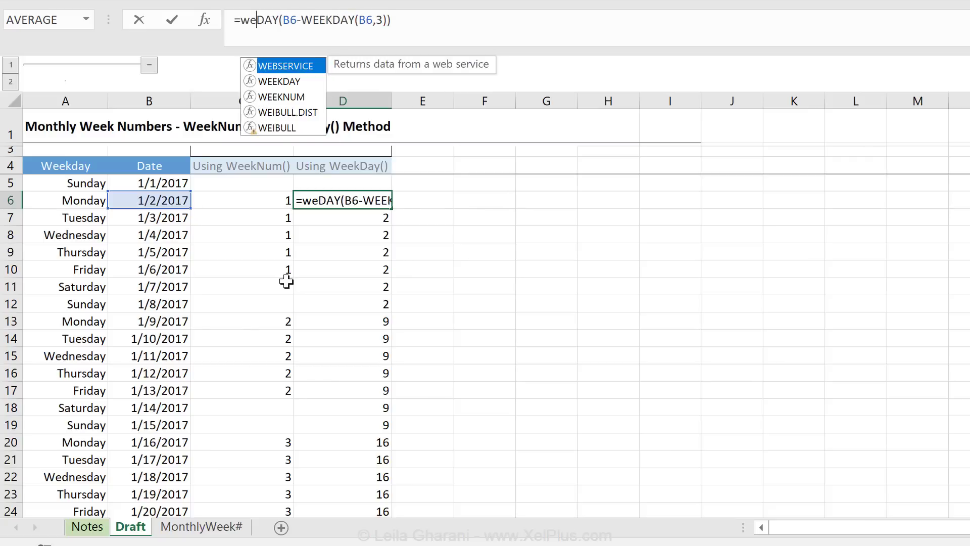
pyautogui.write('m')
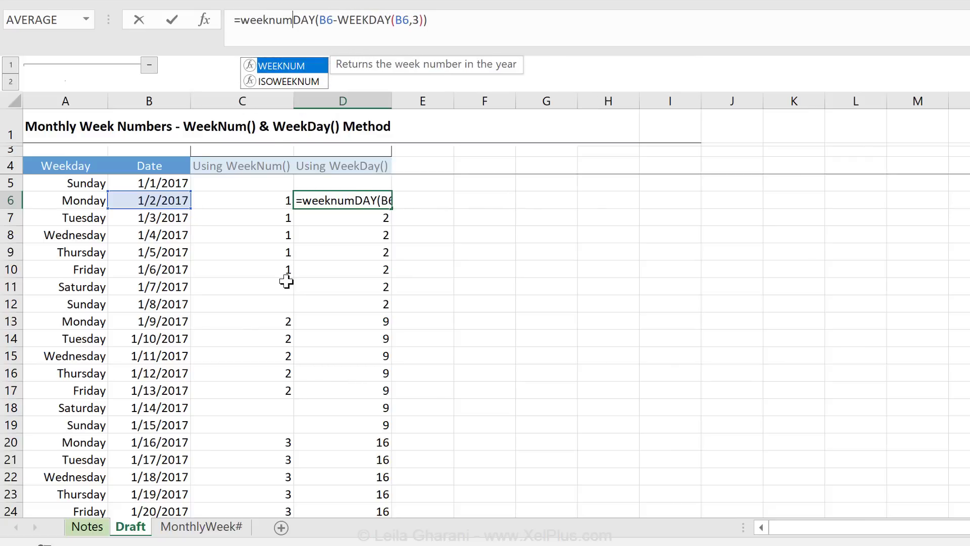
pyautogui.write('(')
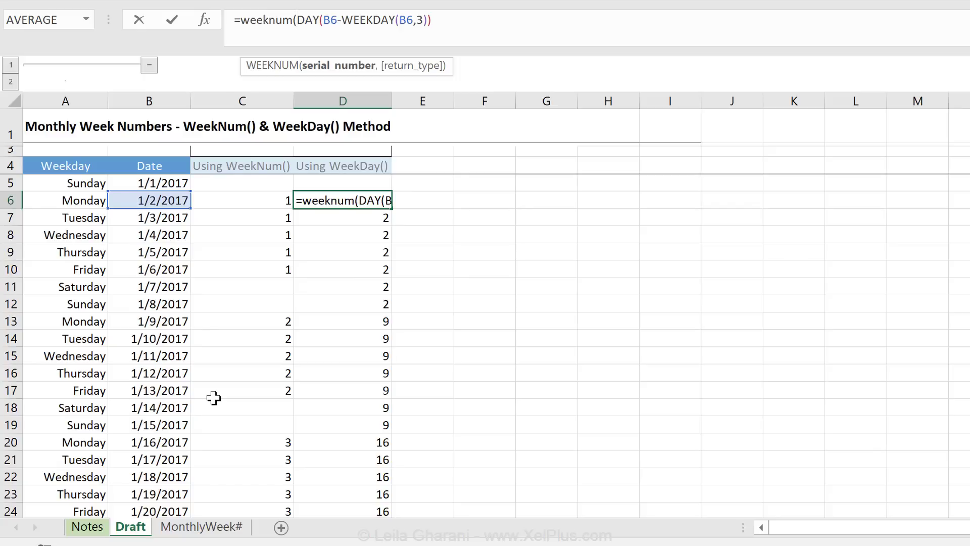
pyautogui.write('date')
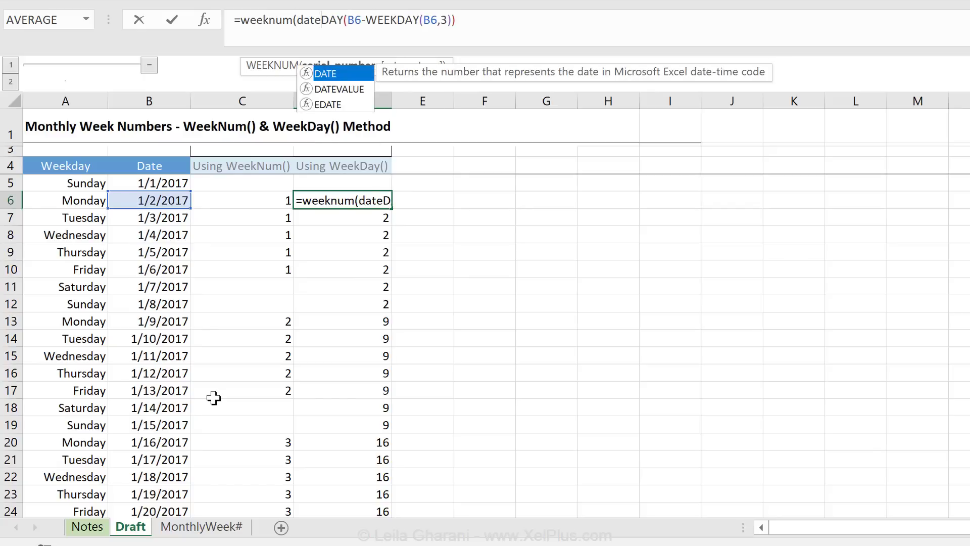
pyautogui.write('(')
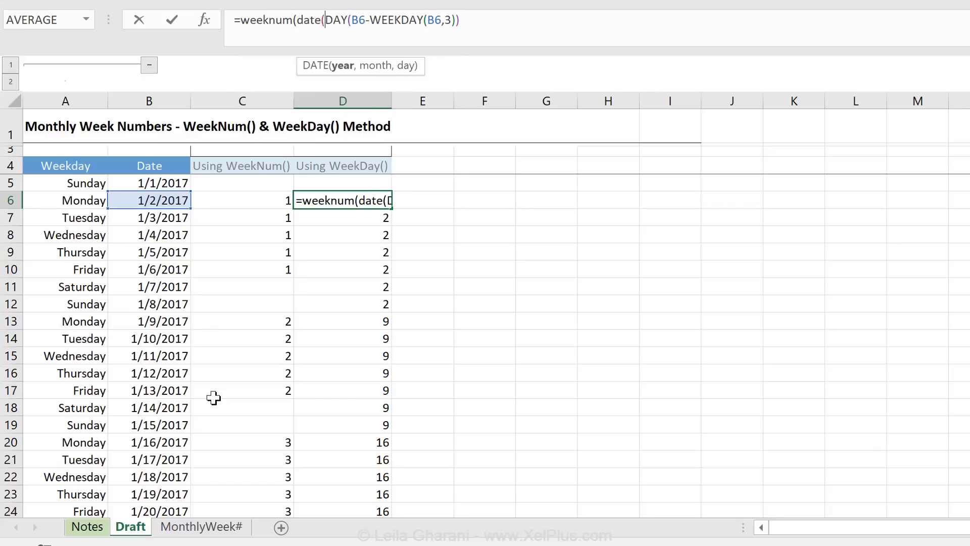
pyautogui.write('year(')
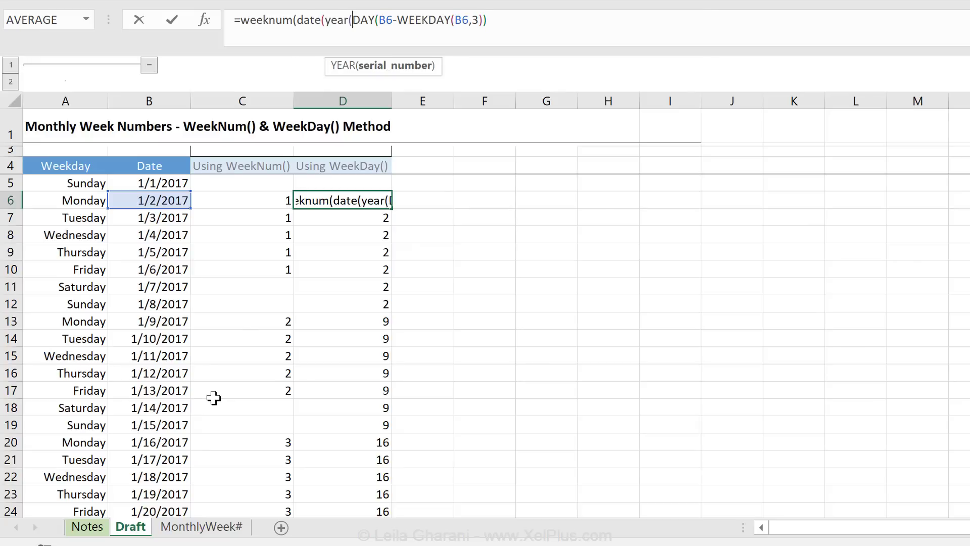
pyautogui.click(161, 198)
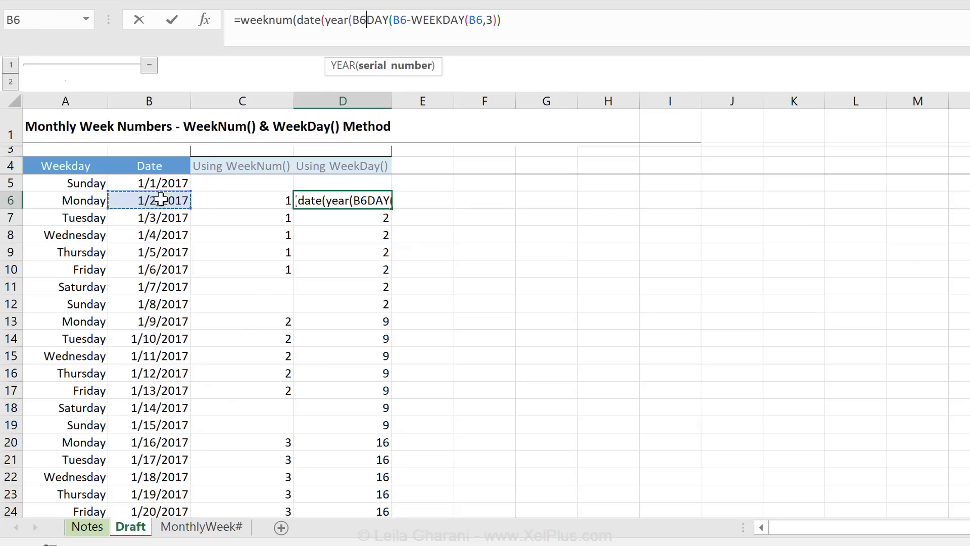
pyautogui.write('),')
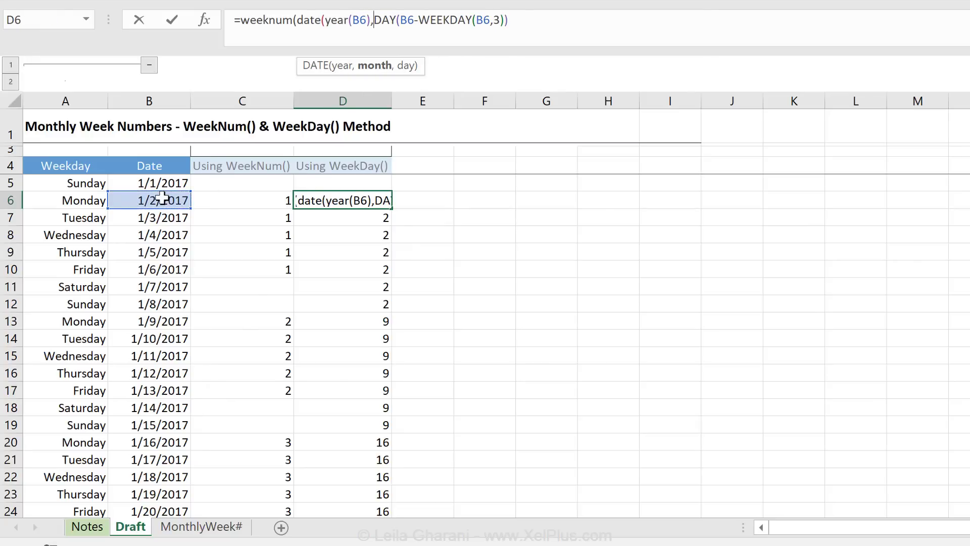
pyautogui.write('1')
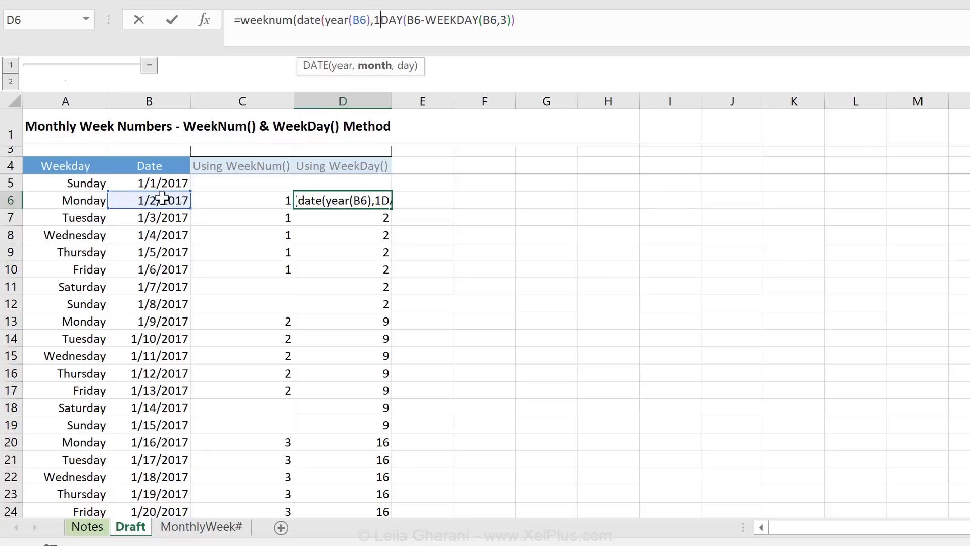
pyautogui.write(',')
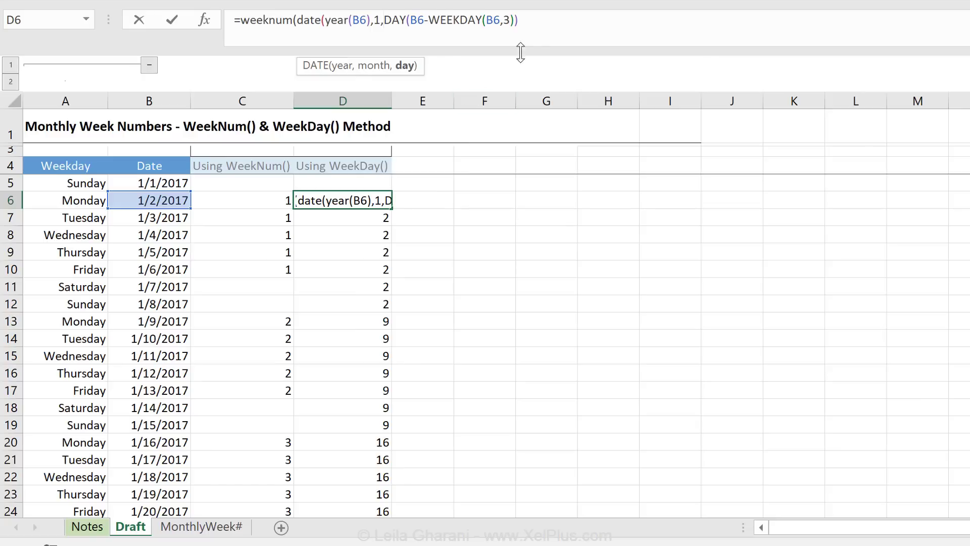
# Step: Complete D6 as =WEEKNUM(DATE(YEAR(B6),1,DAY(B6-WEEKDAY(B6,3)))) and fill it down the Using WeekDay() column
pyautogui.click(549, 27)
pyautogui.write(')')
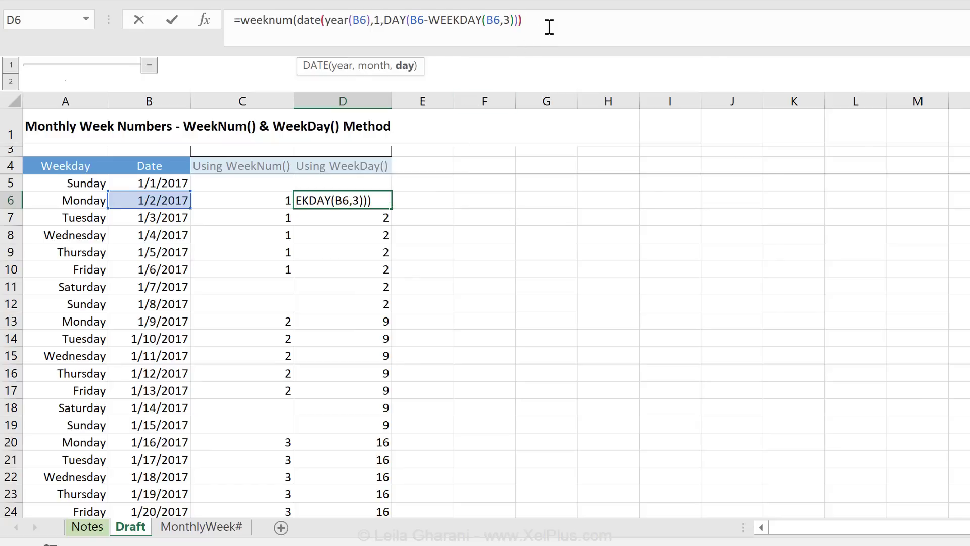
pyautogui.press('Return')
pyautogui.click(578, 290)
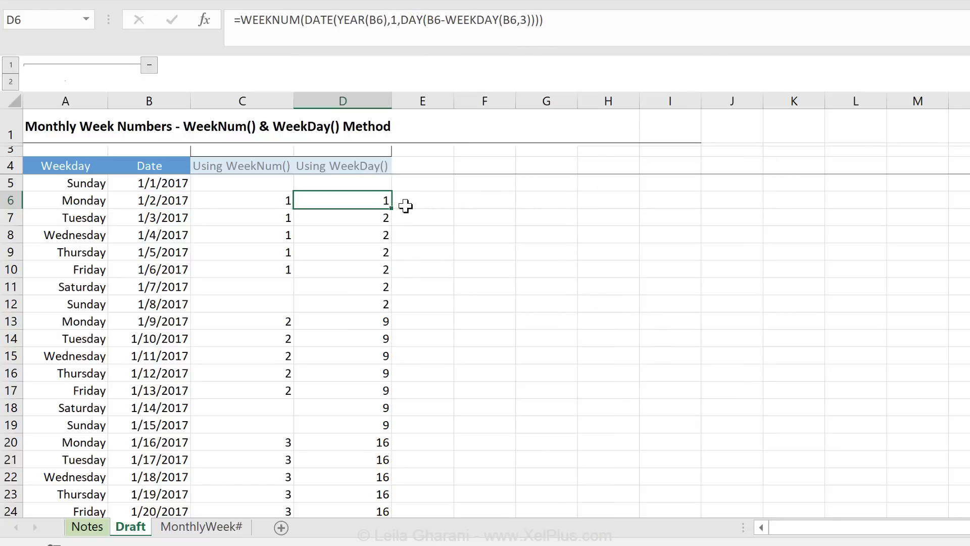
pyautogui.doubleClick(390, 206)
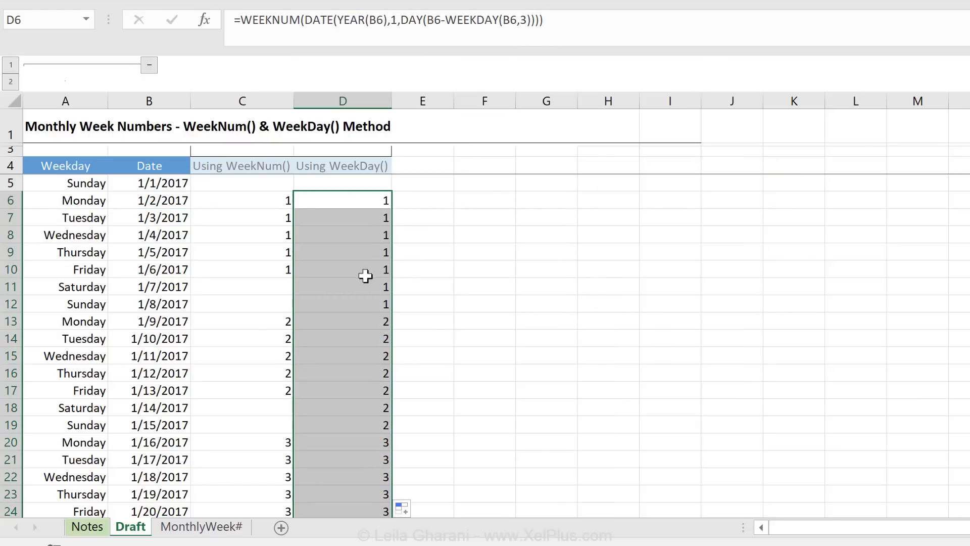
# Step: Compare the Using WeekNum() and Using WeekDay() results through January and around the change to February
pyautogui.click(357, 450)
pyautogui.scroll(-8, 358, 451)
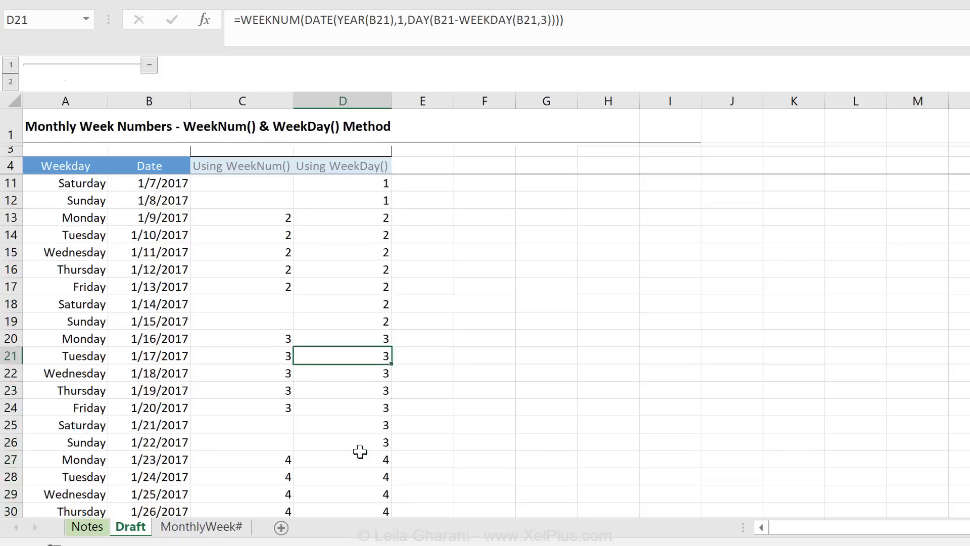
pyautogui.scroll(-1, 360, 451)
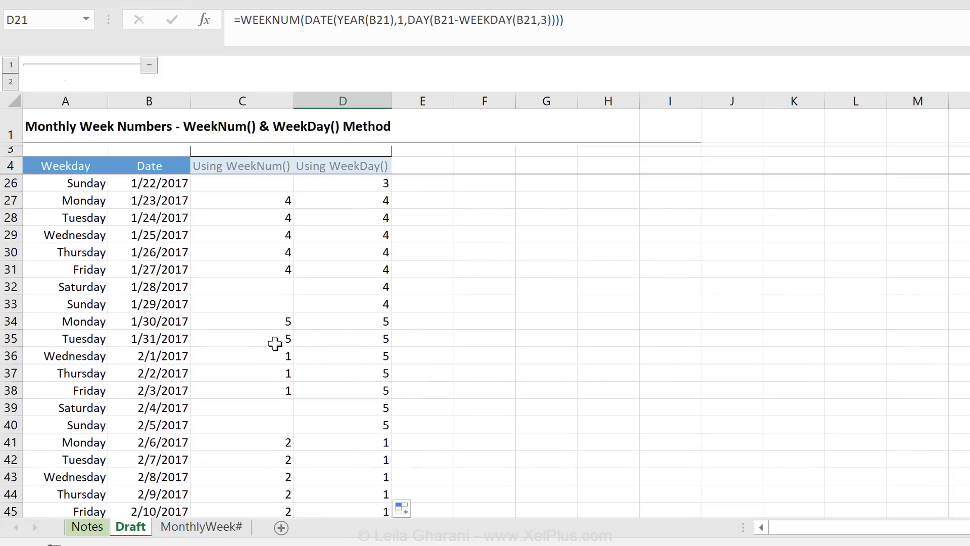
pyautogui.moveTo(323, 325); pyautogui.dragTo(267, 388)
pyautogui.click(374, 301)
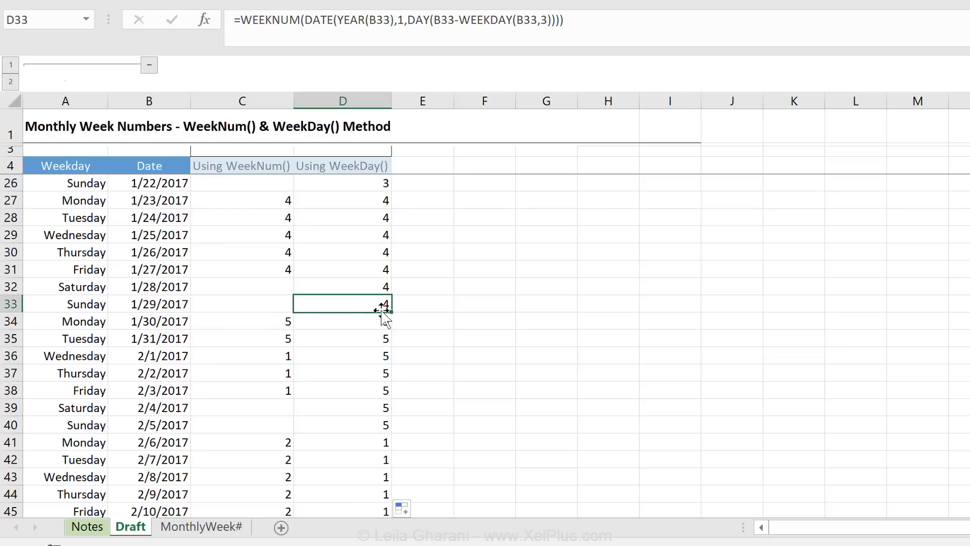
# Step: Insert IF(WEEKDAY(B6,2)>5, before WEEKNUM in the D6 formula to test whether the date falls on a weekend
pyautogui.hotkey('ctrl', 'Up')
pyautogui.hotkey('ctrl', 'Up')
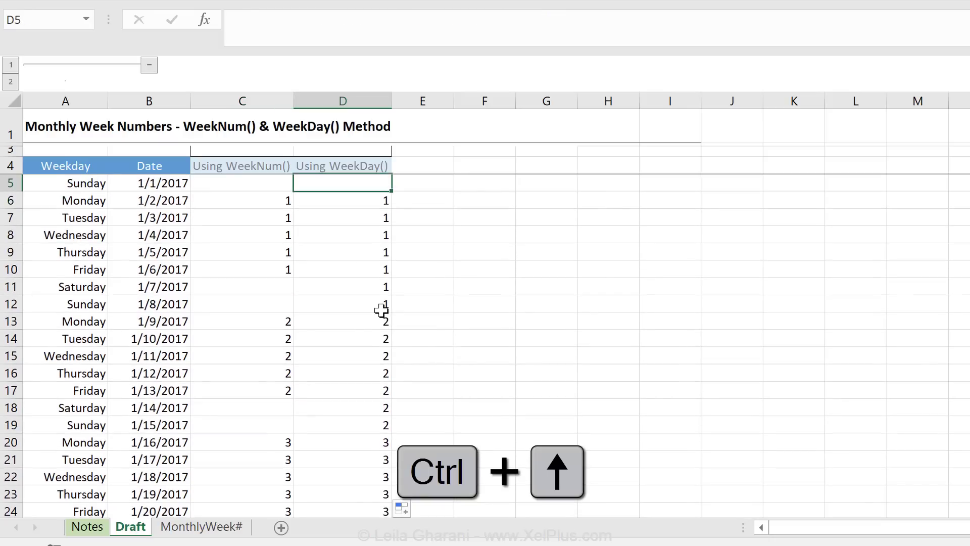
pyautogui.hotkey('ctrl', 'Up')
pyautogui.press('Down')
pyautogui.press('Down')
pyautogui.press('Down')
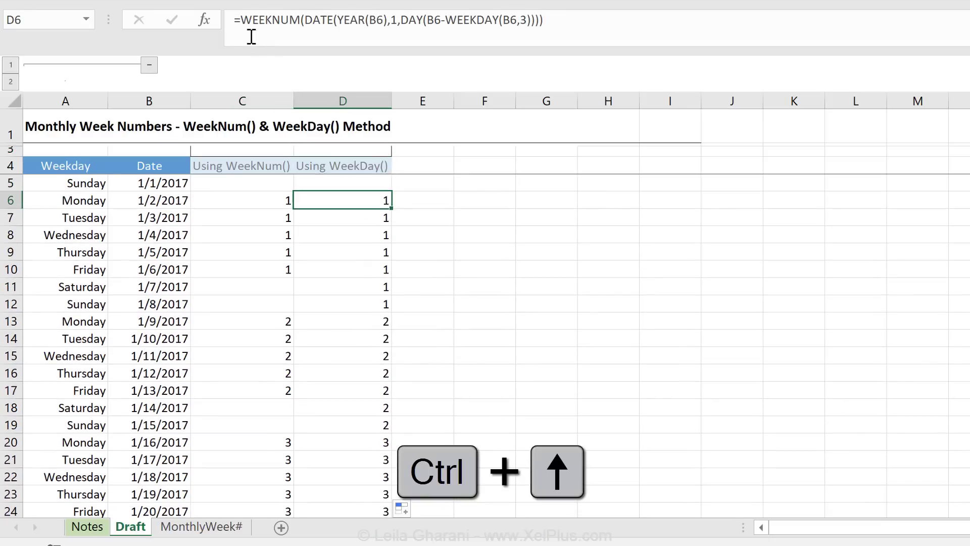
pyautogui.click(242, 22)
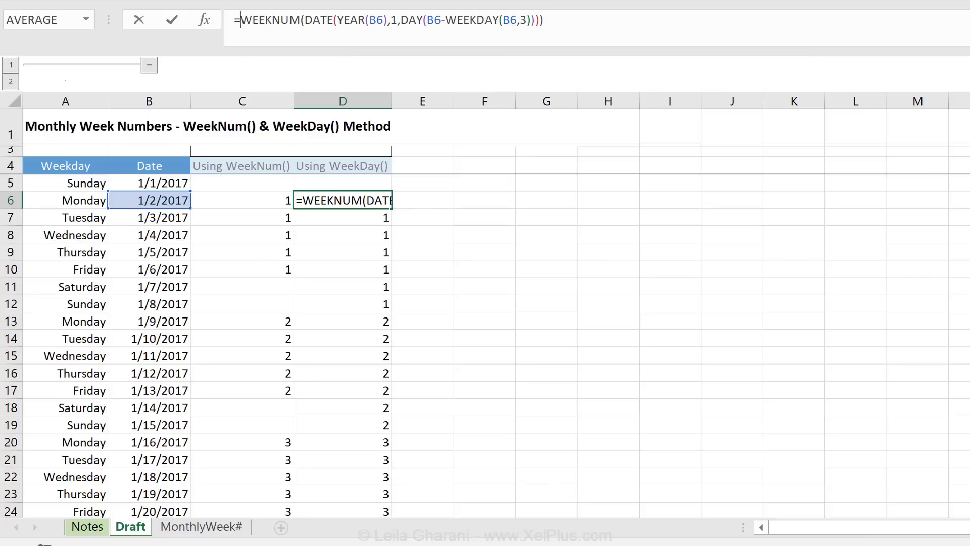
pyautogui.write('if(wee')
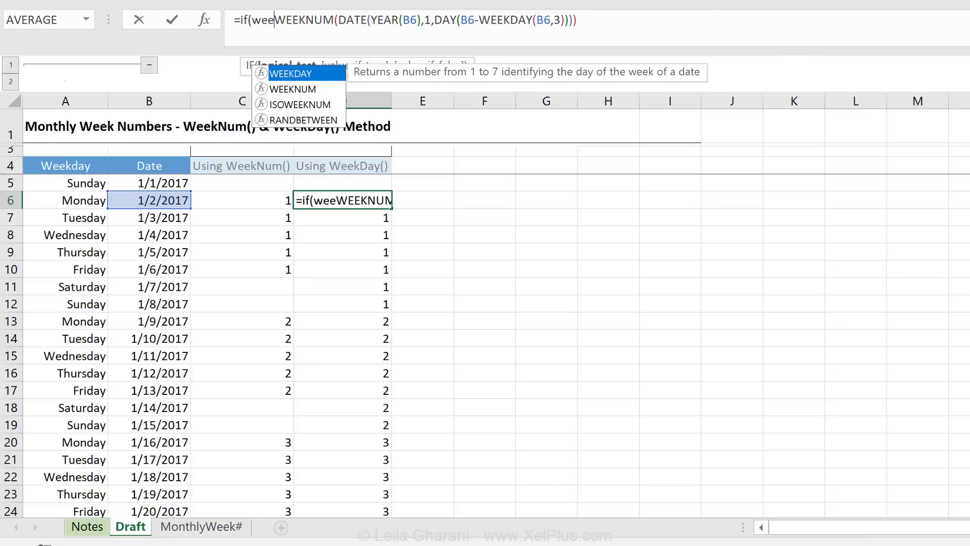
pyautogui.write('kday(')
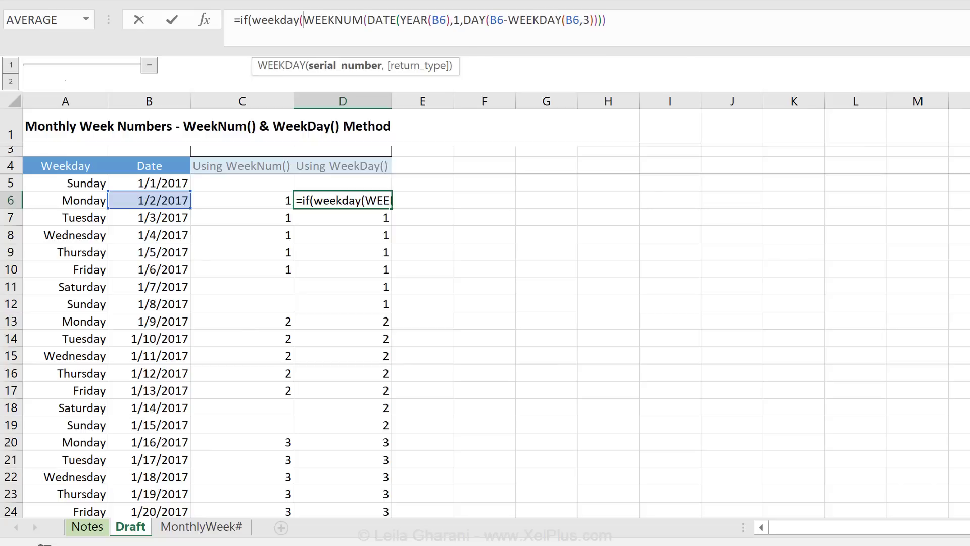
pyautogui.click(167, 200)
pyautogui.write(',')
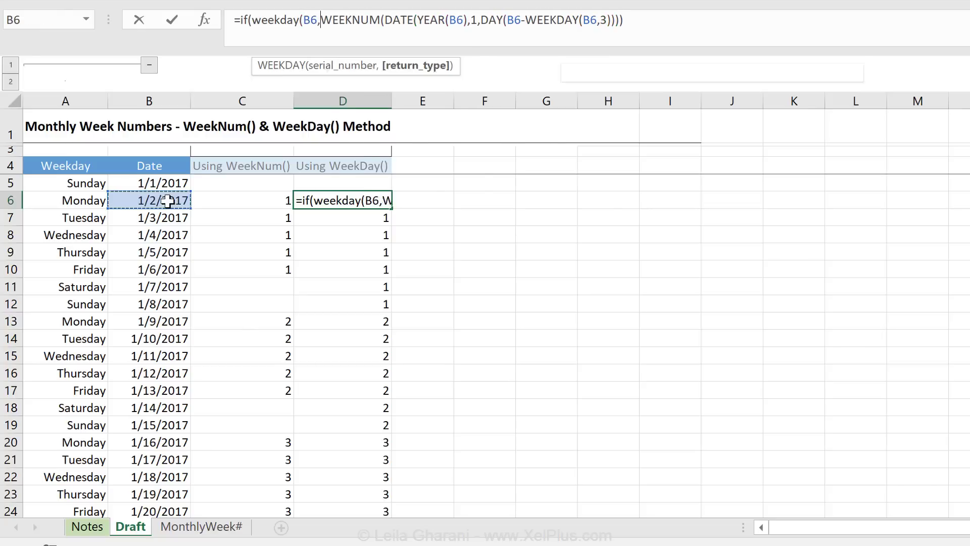
pyautogui.write('2')
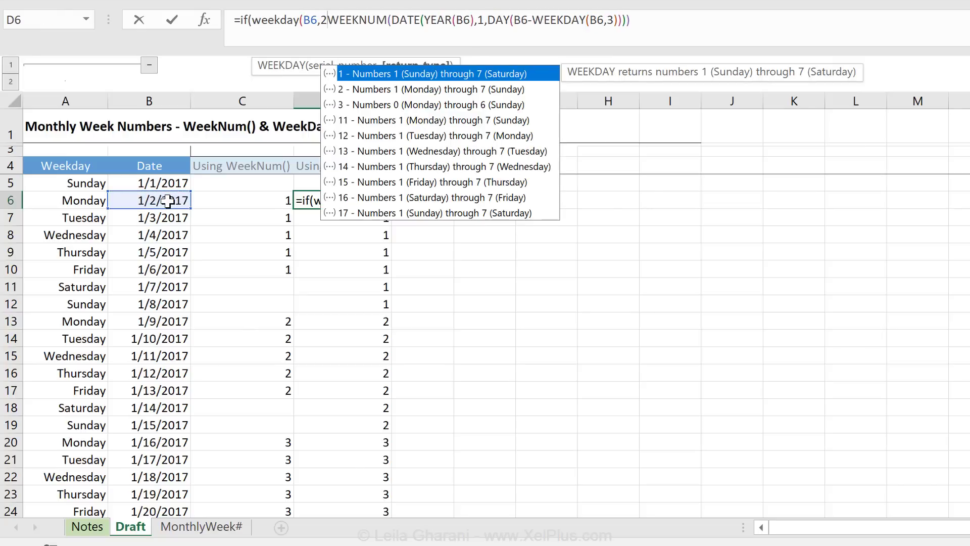
pyautogui.write(')')
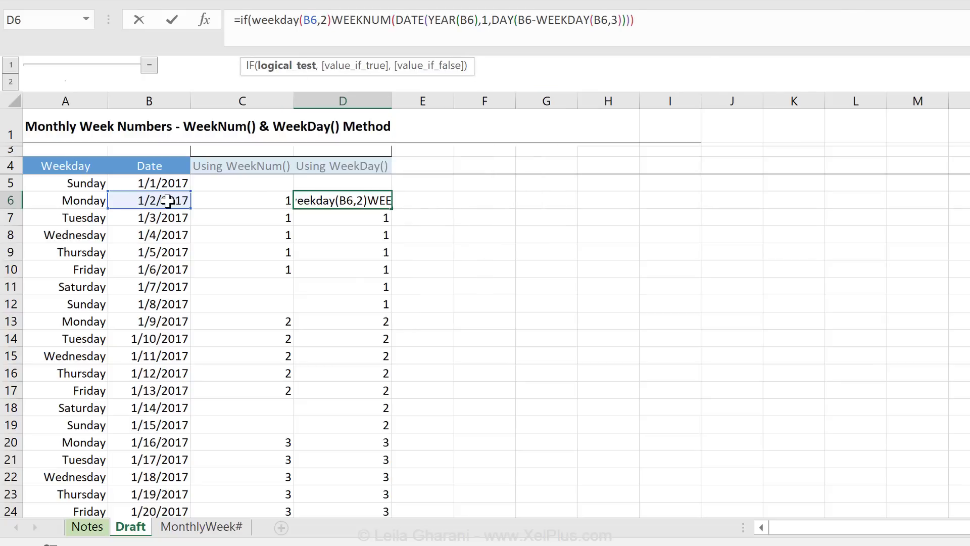
pyautogui.write('>5,')
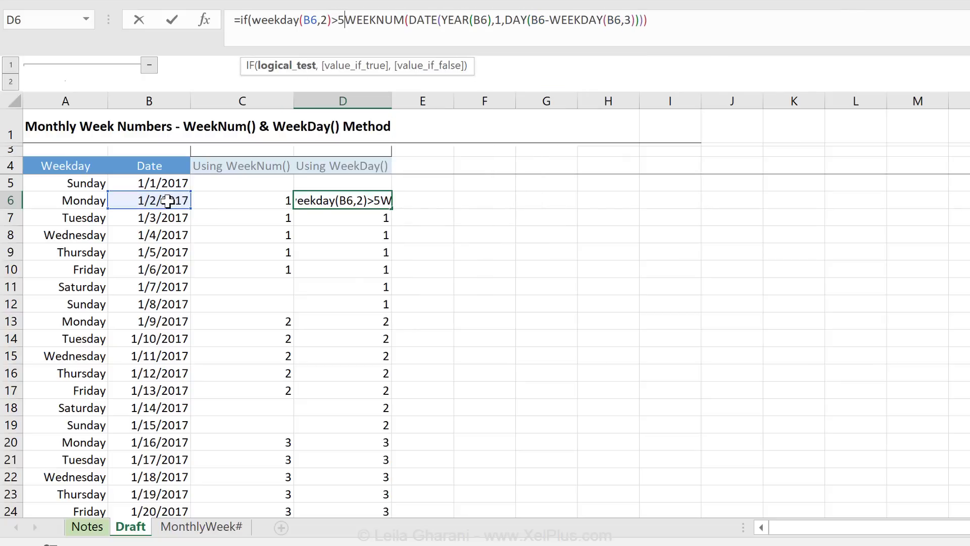
# Step: Complete the IF in D6 with "" as the weekend result and the existing WEEKNUM expression as the weekday result
pyautogui.write('""')
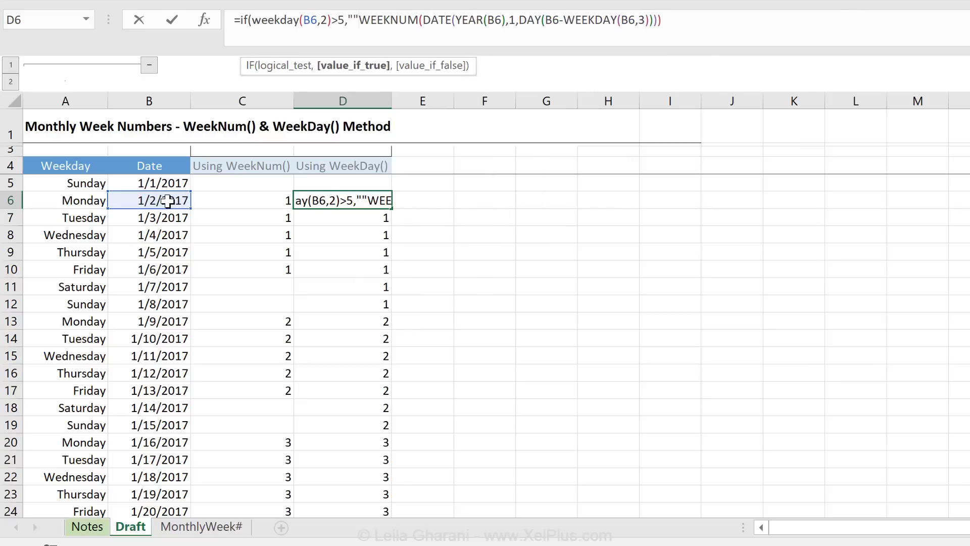
pyautogui.write(',')
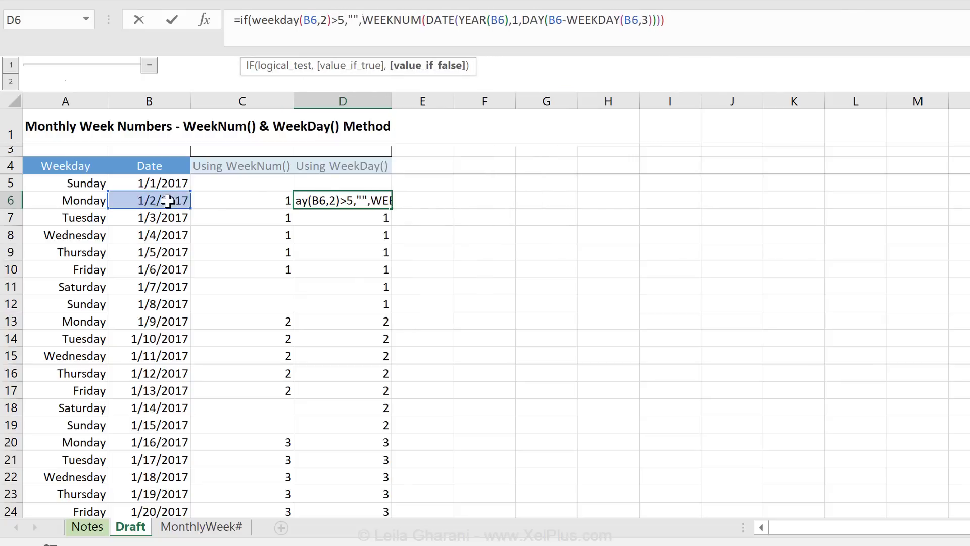
pyautogui.click(688, 34)
pyautogui.write(')')
pyautogui.hotkey('ctrl', 'Return')
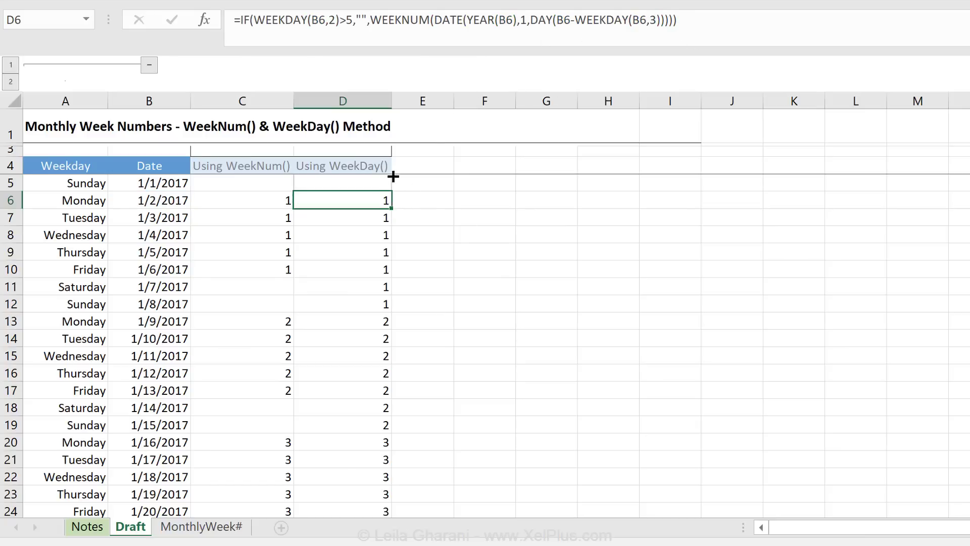
# Step: Copy the D6 formula up into D5 and fill it down the whole Using WeekDay() column
pyautogui.moveTo(391, 208); pyautogui.dragTo(393, 191)
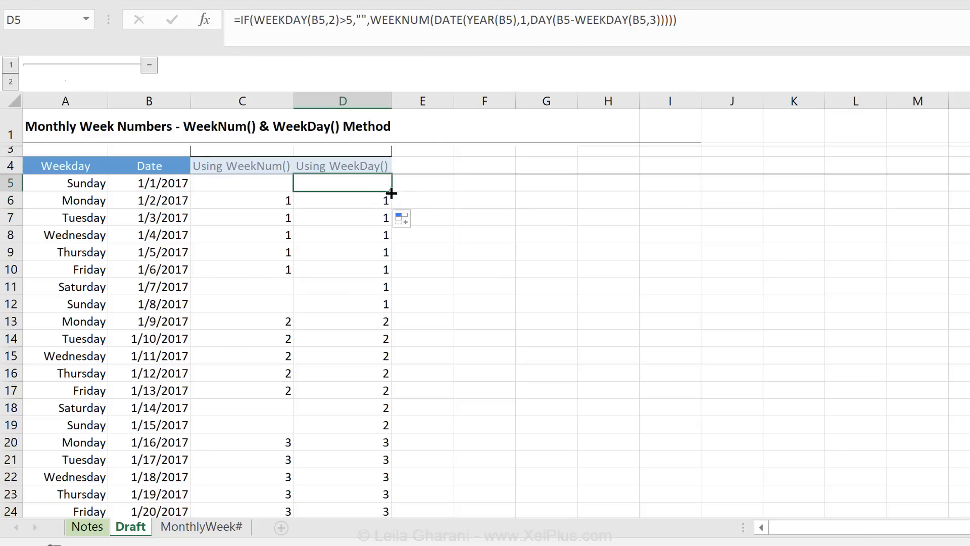
pyautogui.doubleClick(391, 193)
pyautogui.click(361, 307)
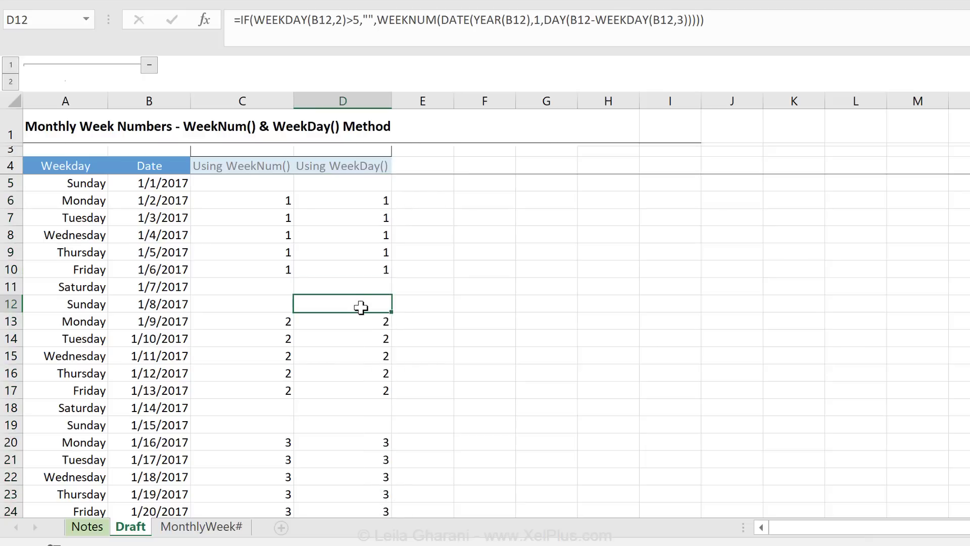
# Step: Compare the Using WeekNum() and Using WeekDay() results from January through September, especially around the month changes
pyautogui.scroll(-9, 361, 307)
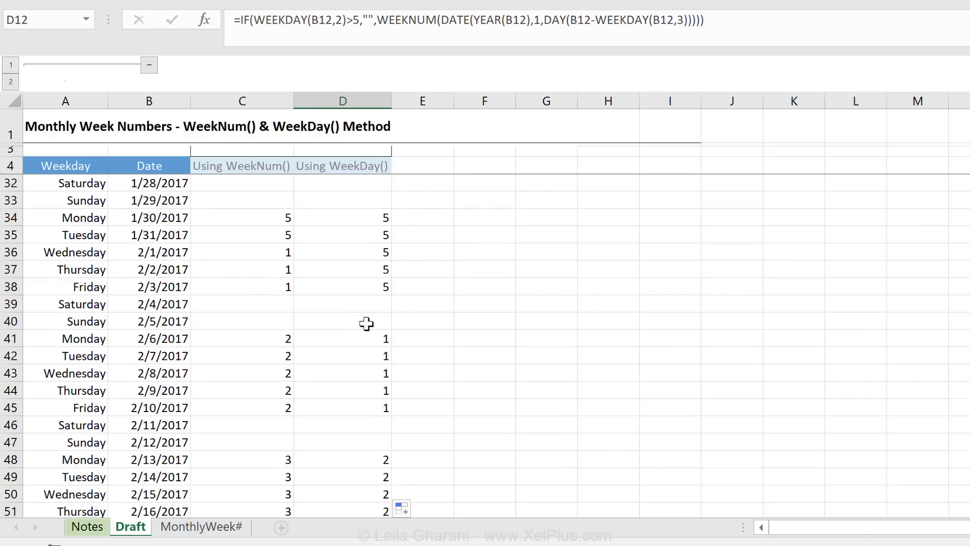
pyautogui.scroll(-20, 390, 311)
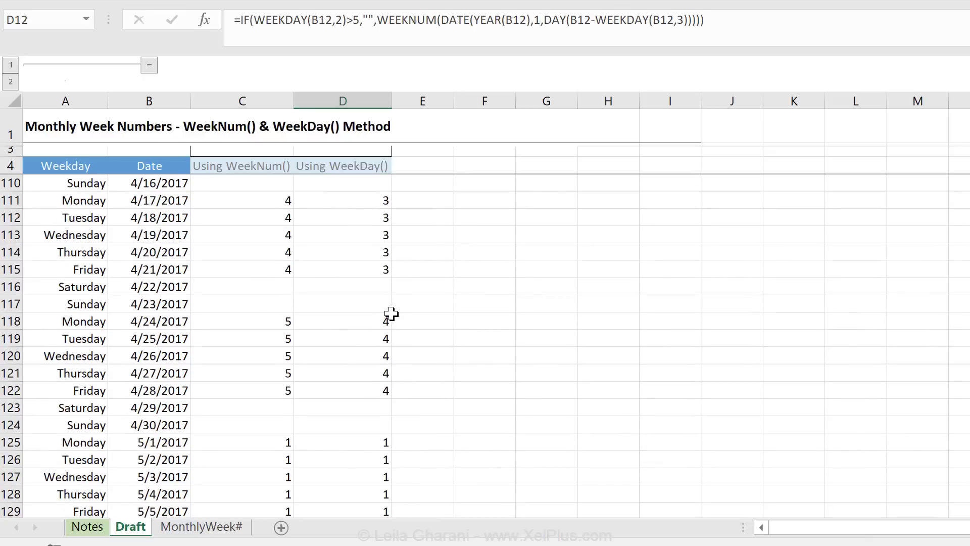
pyautogui.scroll(-14, 391, 313)
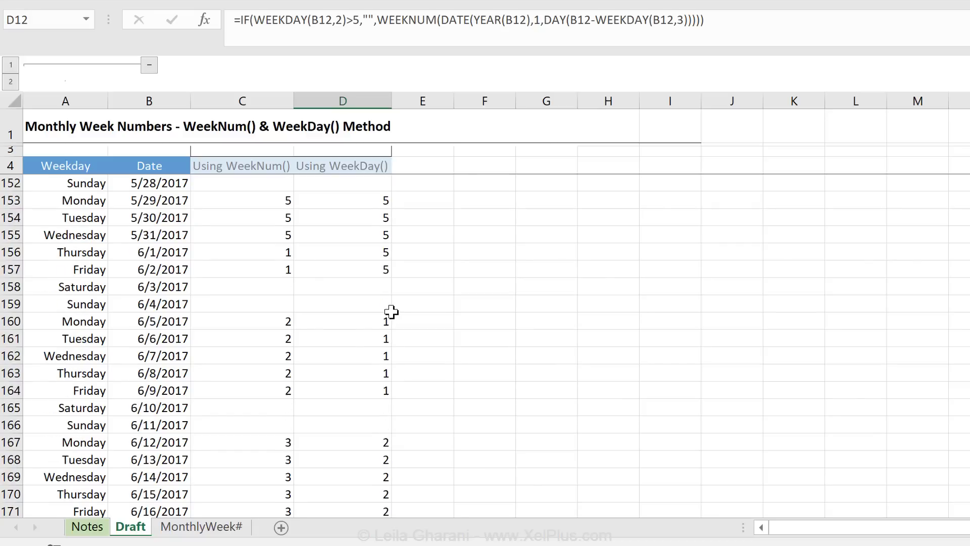
pyautogui.scroll(-20, 392, 310)
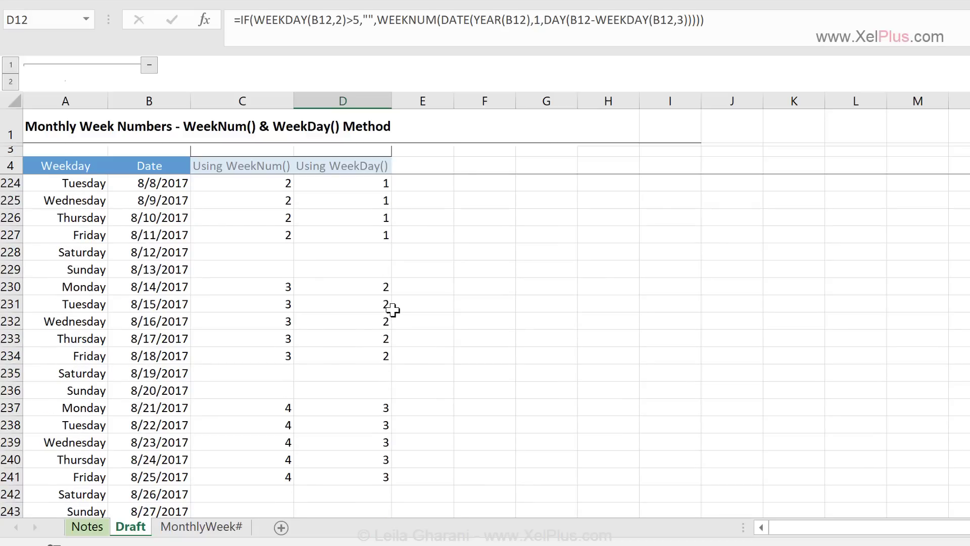
pyautogui.scroll(-3, 393, 309)
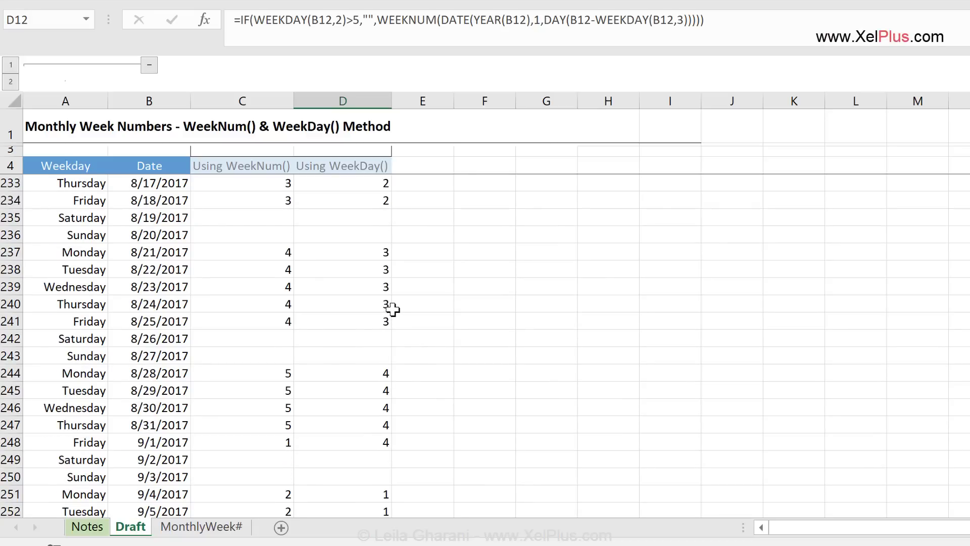
pyautogui.scroll(-1, 393, 309)
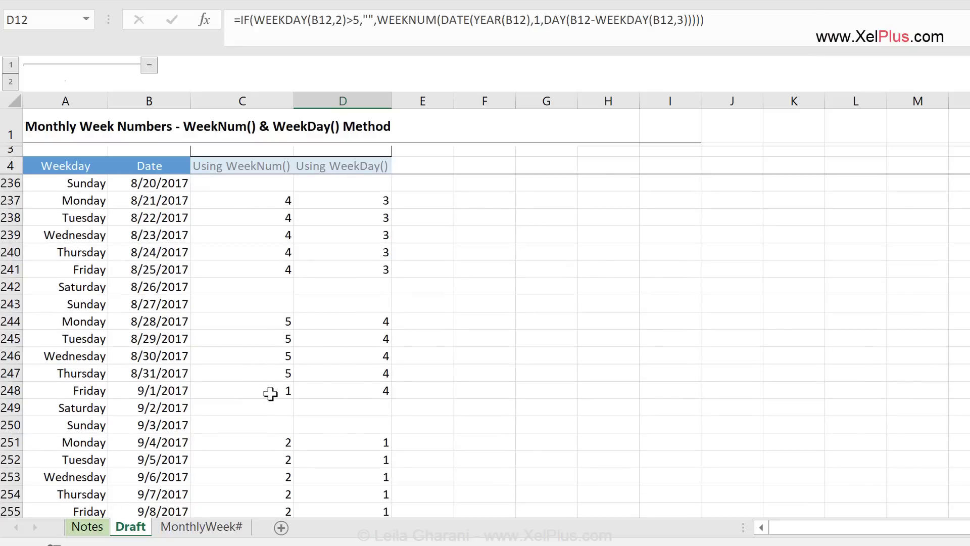
pyautogui.scroll(-4, 354, 396)
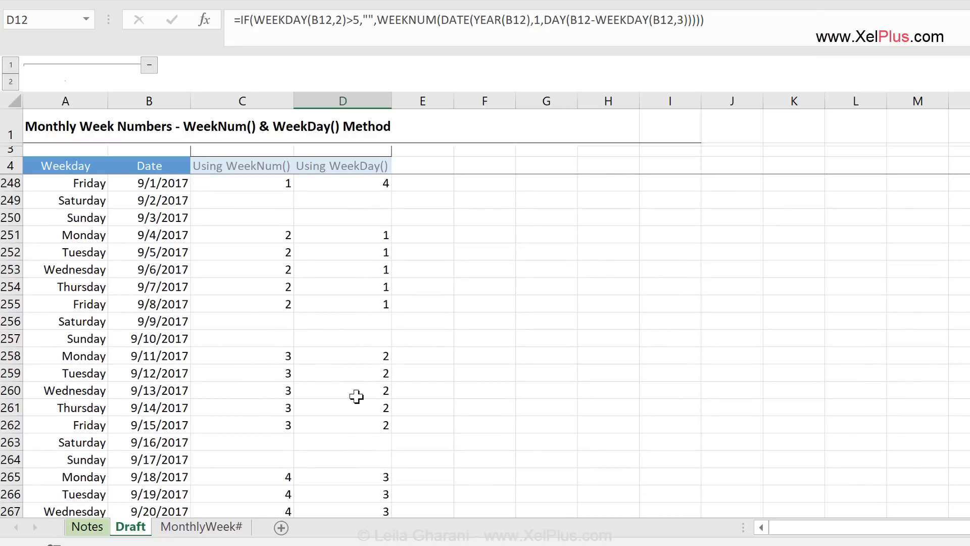
pyautogui.scroll(-5, 356, 397)
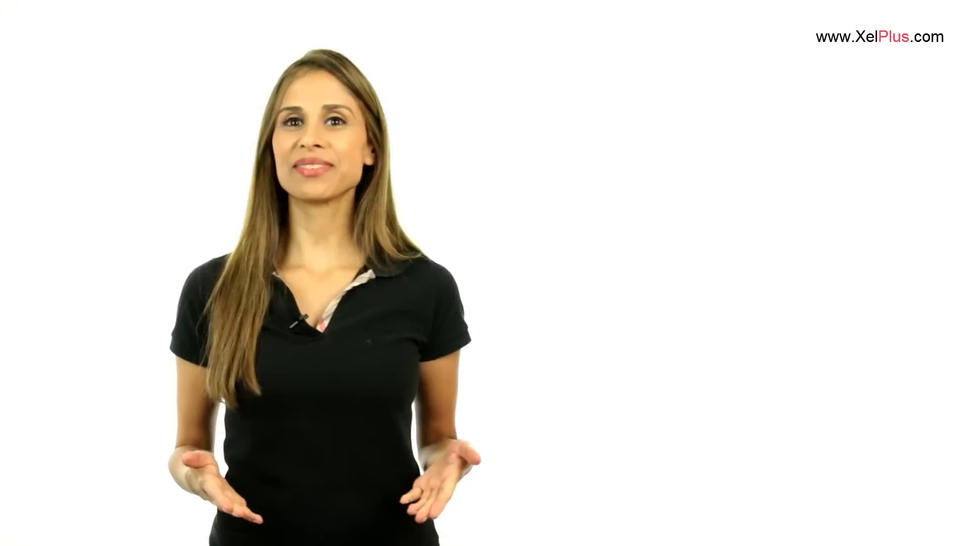